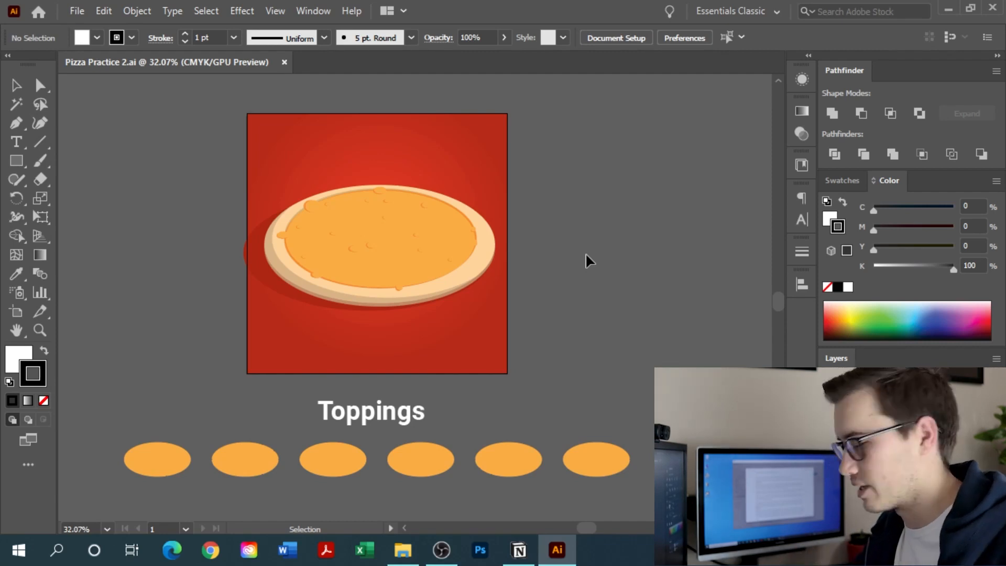
# Step: Draw an ellipse slightly inset and higher within the first orange oval below the Toppings heading
pyautogui.moveTo(194, 381); pyautogui.dragTo(252, 386)
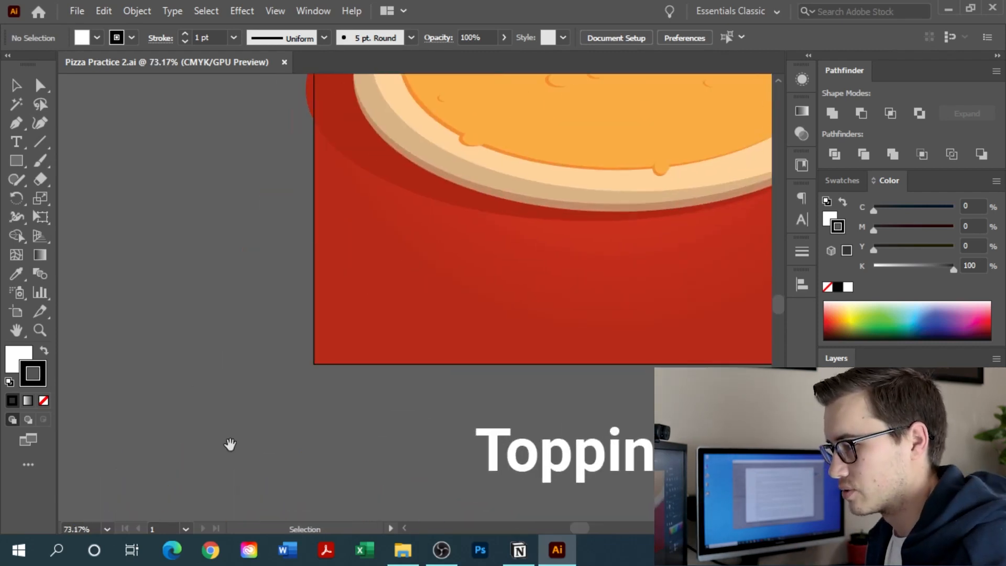
pyautogui.moveTo(229, 445); pyautogui.dragTo(411, 149)
pyautogui.moveTo(299, 245); pyautogui.dragTo(429, 164)
pyautogui.moveTo(248, 253); pyautogui.dragTo(323, 242)
pyautogui.moveTo(325, 246); pyautogui.dragTo(399, 206)
pyautogui.moveTo(385, 216); pyautogui.dragTo(404, 198)
pyautogui.moveTo(374, 216); pyautogui.dragTo(392, 245)
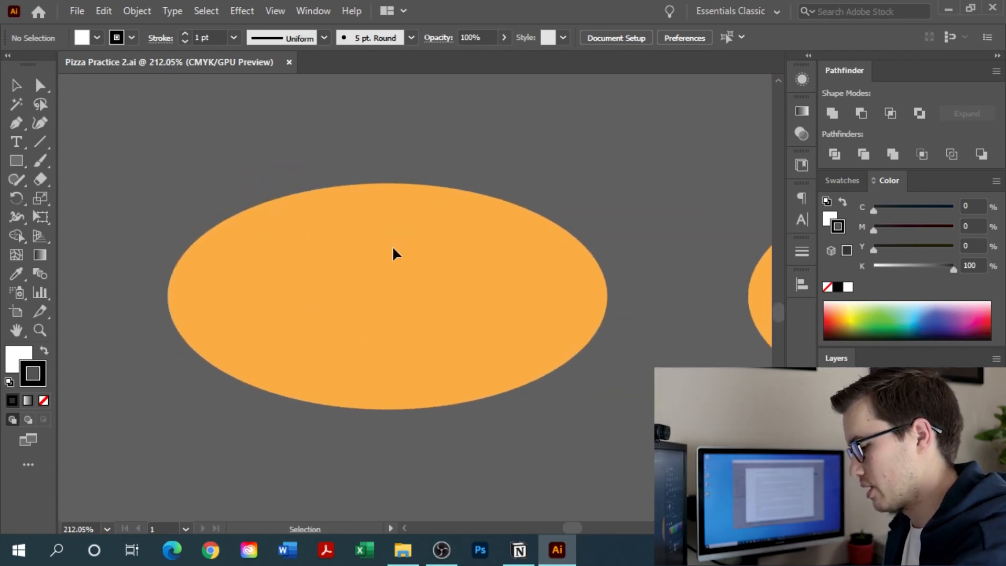
pyautogui.press('p')
pyautogui.press('l')
pyautogui.moveTo(186, 189); pyautogui.dragTo(590, 384)
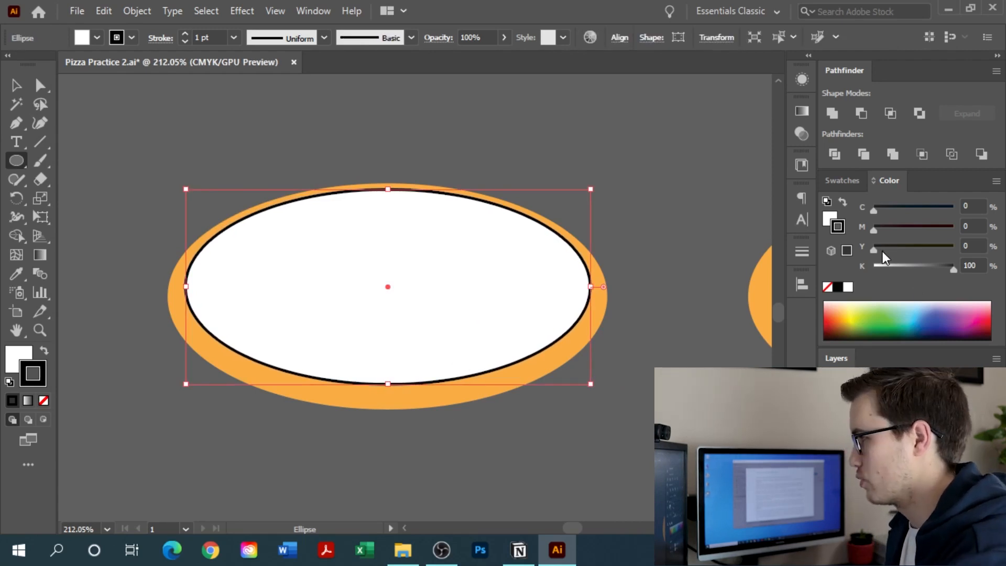
# Step: Fill the new ellipse with dark red: C 29.41, M 96.08, Y 100, K 37.65
pyautogui.press('x')
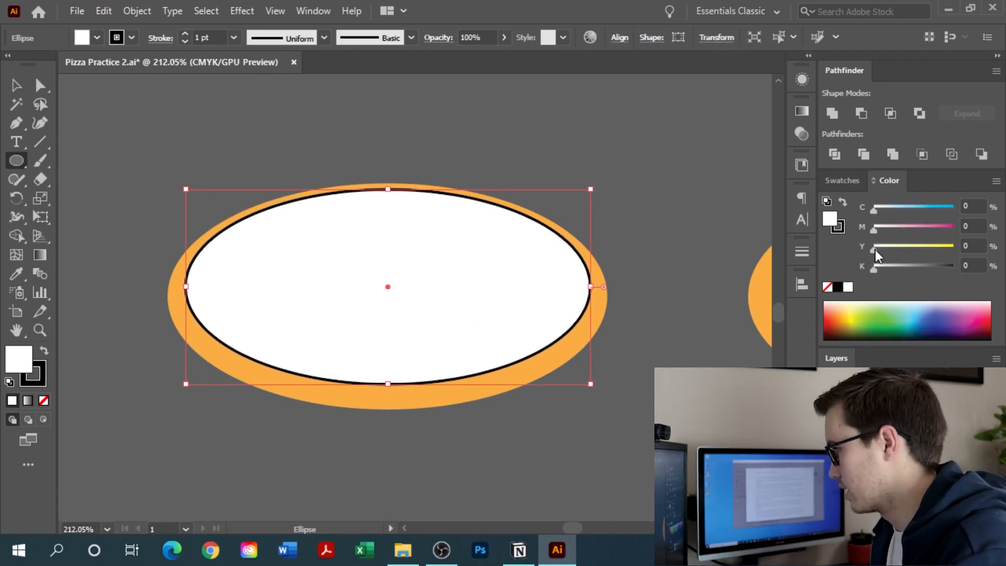
pyautogui.click(840, 328)
pyautogui.moveTo(841, 331); pyautogui.dragTo(831, 328)
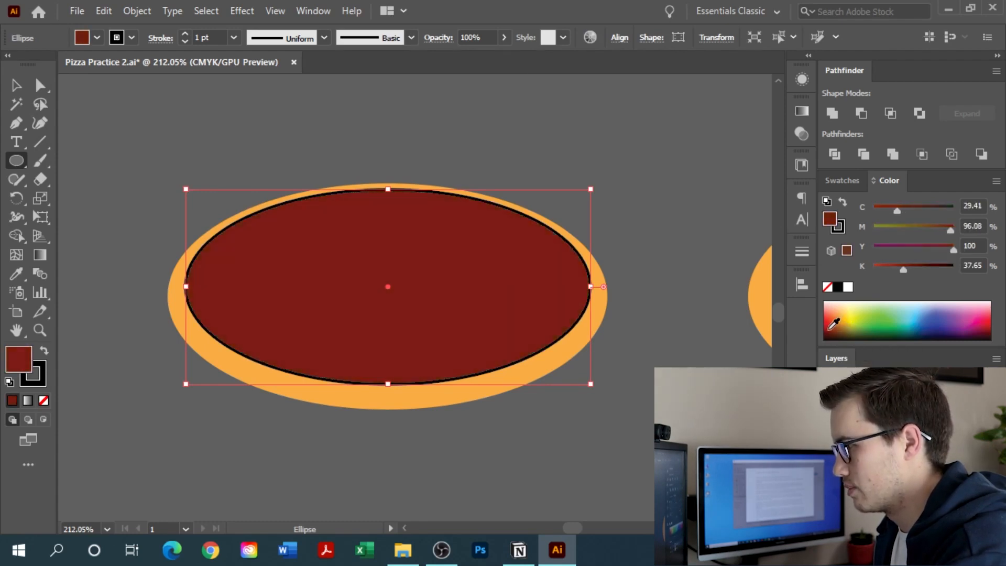
# Step: Match the ellipse's stroke to its dark red fill with the Eyedropper and darken the stroke to K 62
pyautogui.click(41, 379)
pyautogui.moveTo(884, 252); pyautogui.dragTo(891, 253)
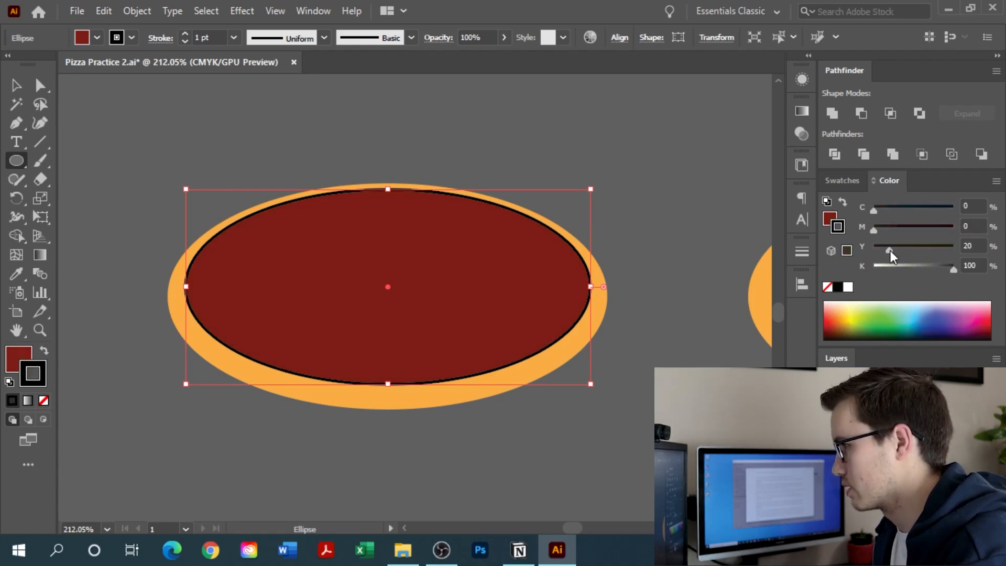
pyautogui.press('i')
pyautogui.keyDown('shift'); pyautogui.click(428, 290); pyautogui.keyUp('shift')
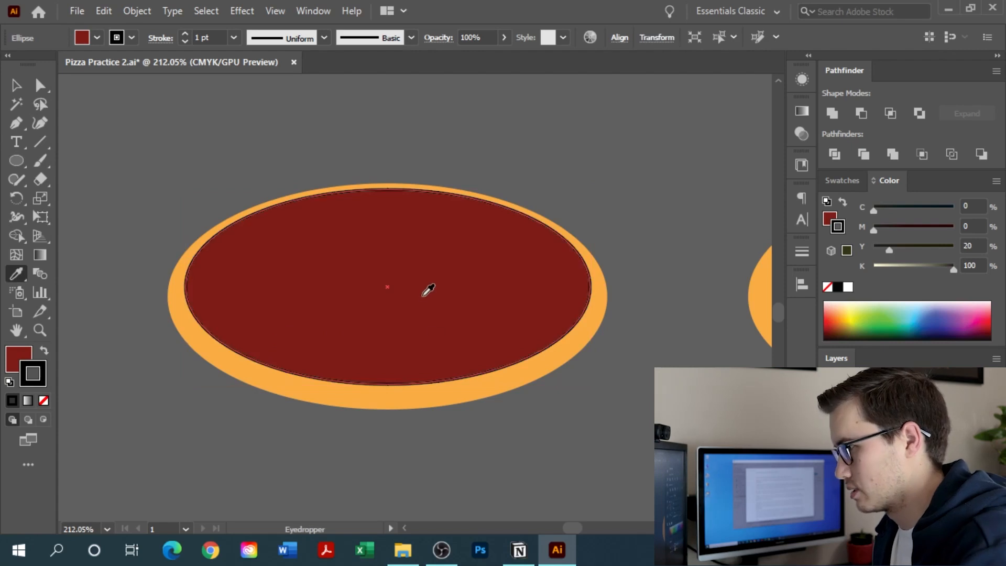
pyautogui.moveTo(918, 270); pyautogui.dragTo(922, 271)
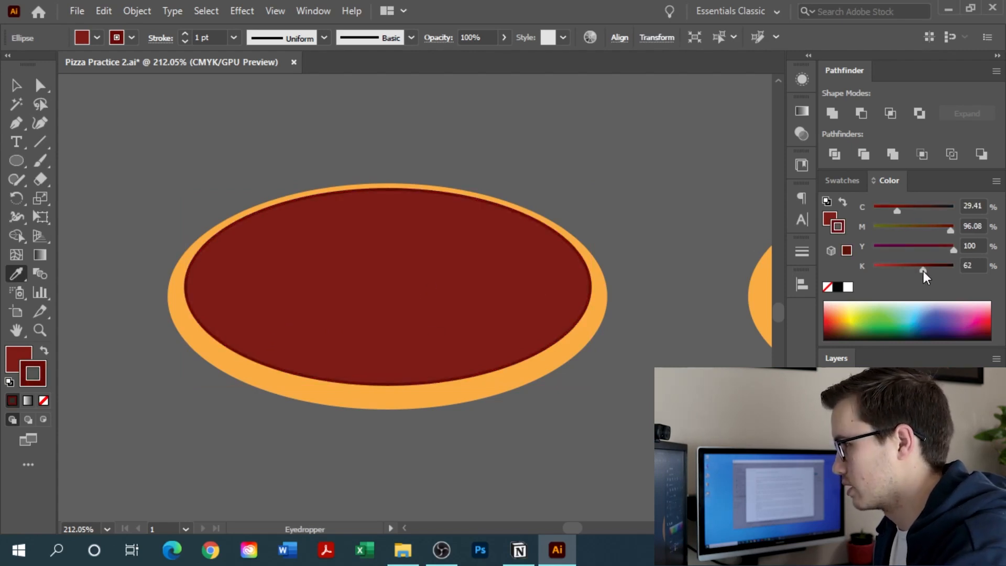
pyautogui.press('v')
pyautogui.click(688, 186)
pyautogui.scroll(2, 550, 251)
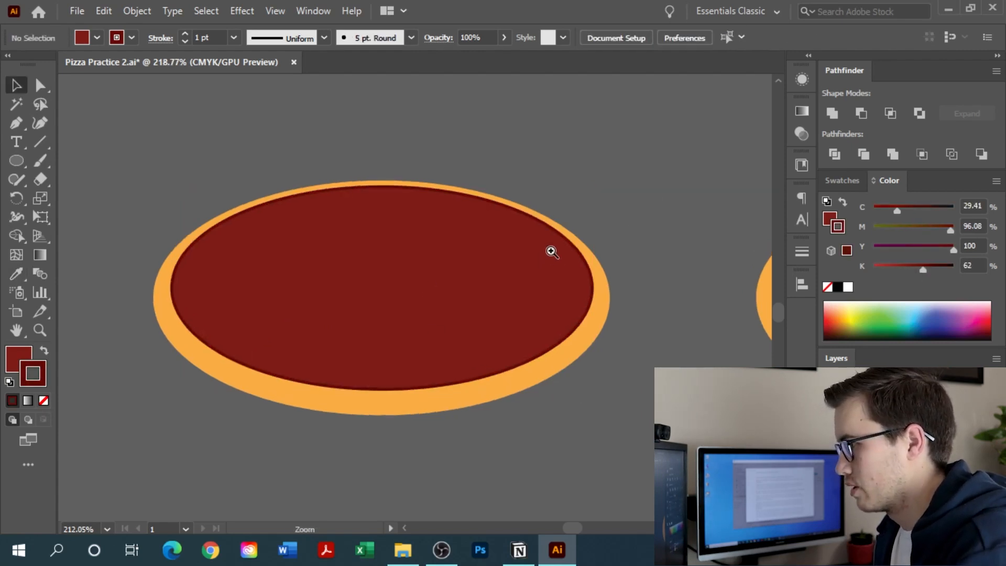
# Step: Recolour the ellipse with a dark brown stroke and a reddish-brown fill of C 29.02, M 85.49, Y 100, K 31.76
pyautogui.click(366, 288)
pyautogui.click(837, 328)
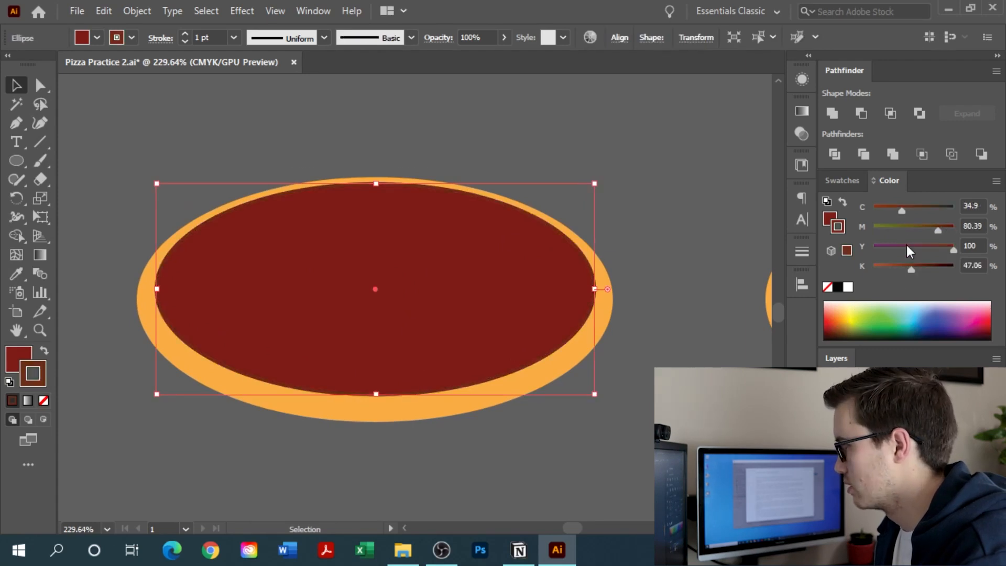
pyautogui.press('x')
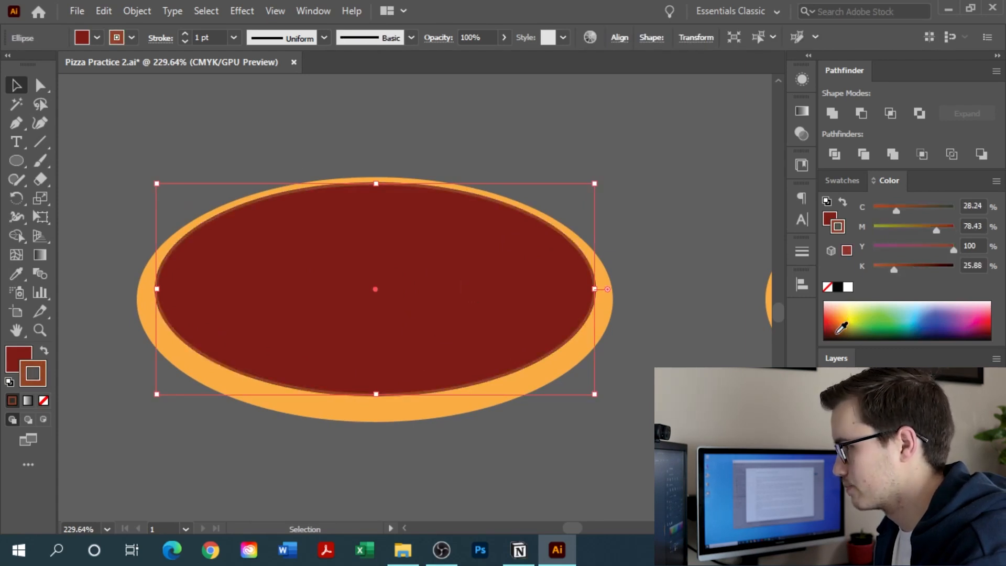
pyautogui.click(838, 322)
pyautogui.click(578, 186)
pyautogui.moveTo(576, 187); pyautogui.dragTo(488, 189)
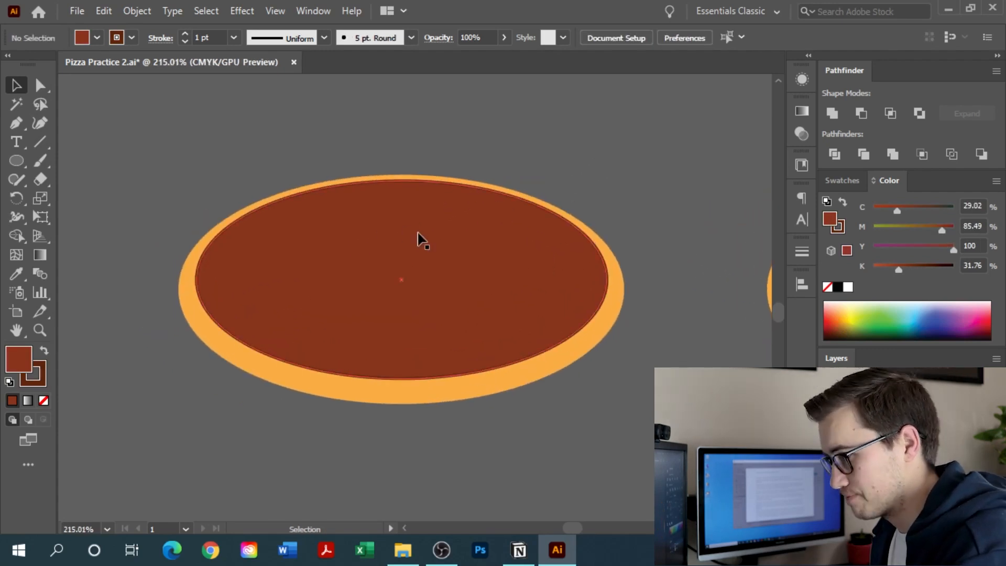
# Step: Duplicate the reddish-brown ellipse and send the copy backward, offset slightly downward to form the slice's thickness
pyautogui.moveTo(419, 238); pyautogui.dragTo(280, 391)
pyautogui.hotkey('ctrl', '[')
pyautogui.hscroll(3, 420, 245)
pyautogui.moveTo(280, 390); pyautogui.dragTo(675, 378)
pyautogui.moveTo(550, 284); pyautogui.dragTo(650, 261)
pyautogui.moveTo(600, 263); pyautogui.dragTo(537, 300)
pyautogui.click(565, 399)
pyautogui.click(565, 383)
# Step: Fill the rear ellipse with the reddish-brown colour darkened to K 57, and deselect it
pyautogui.press('i')
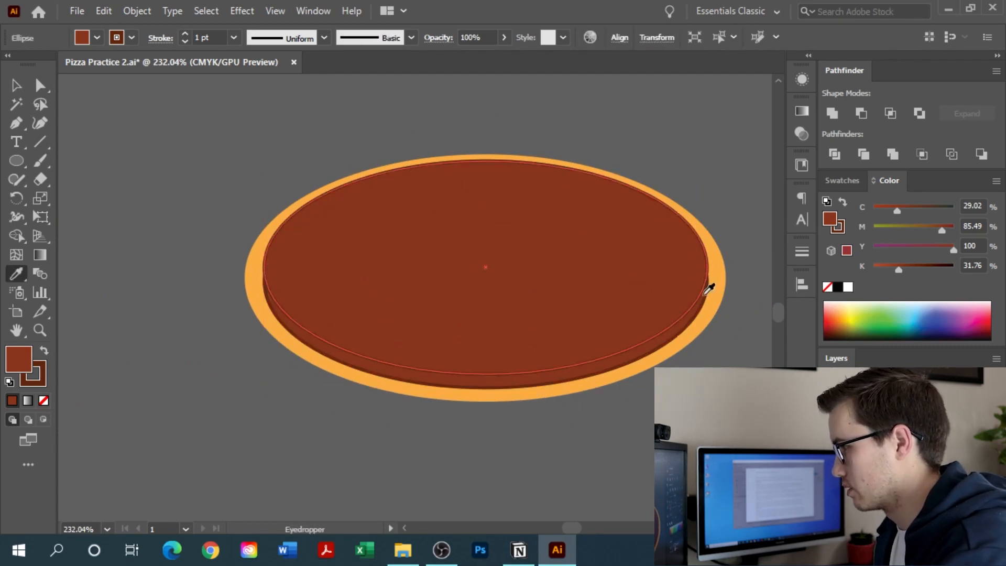
pyautogui.moveTo(902, 274)
pyautogui.mouseDown()
pyautogui.moveTo(885, 269)
pyautogui.moveTo(914, 272)
pyautogui.mouseUp()
pyautogui.press('v')
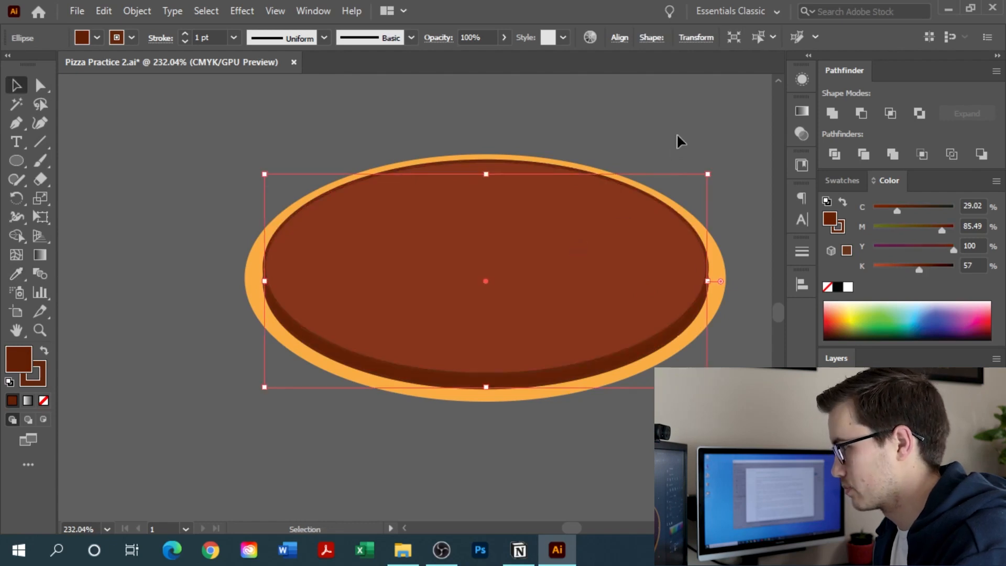
pyautogui.click(677, 137)
pyautogui.moveTo(619, 193); pyautogui.dragTo(566, 226)
pyautogui.moveTo(530, 271); pyautogui.dragTo(539, 251)
pyautogui.click(539, 257)
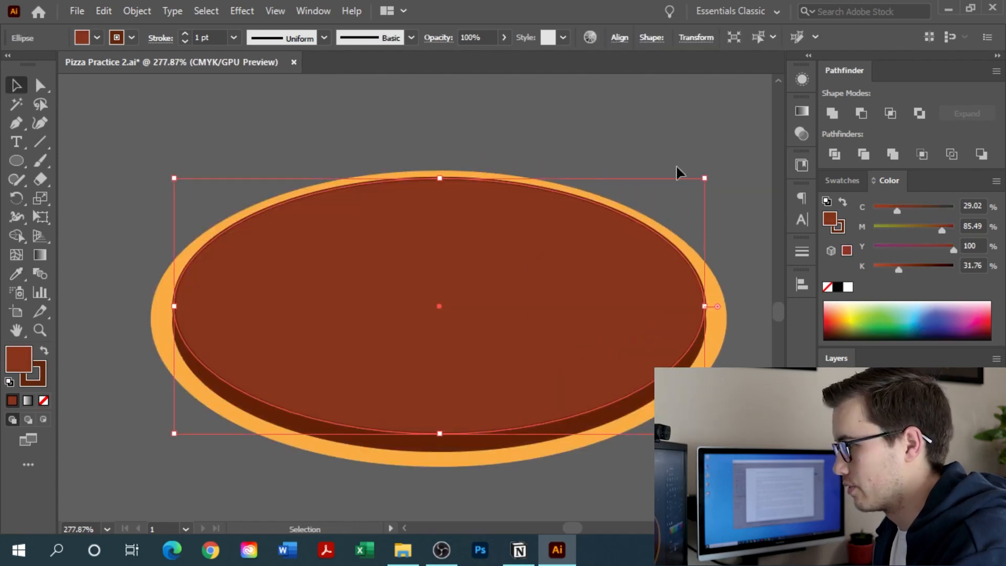
pyautogui.click(679, 137)
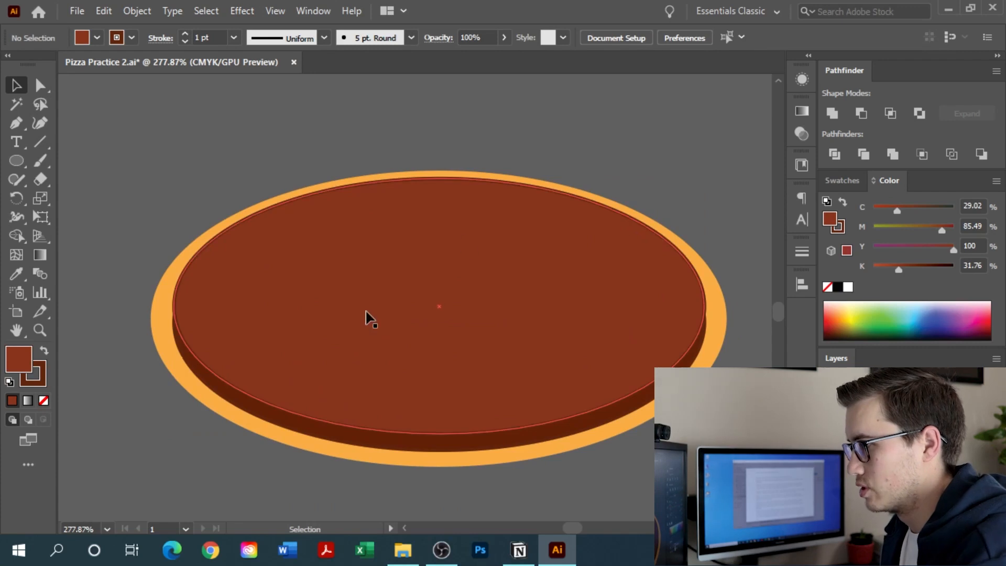
# Step: Scale a copy of the top ellipse down to a small spot and place it near the slice's upper edge
pyautogui.click(545, 304)
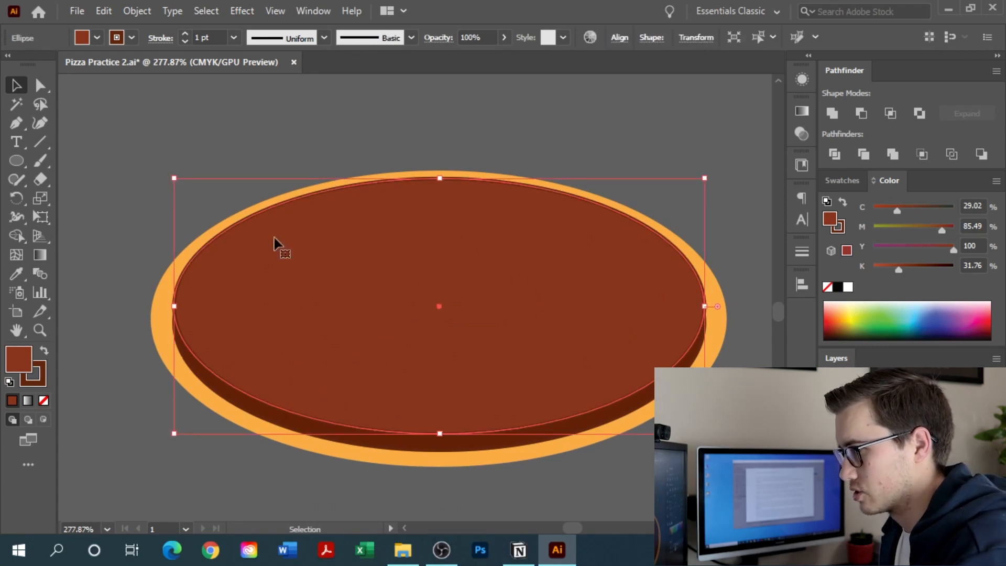
pyautogui.moveTo(704, 179); pyautogui.dragTo(655, 190)
pyautogui.hotkey('ctrl', 'z')
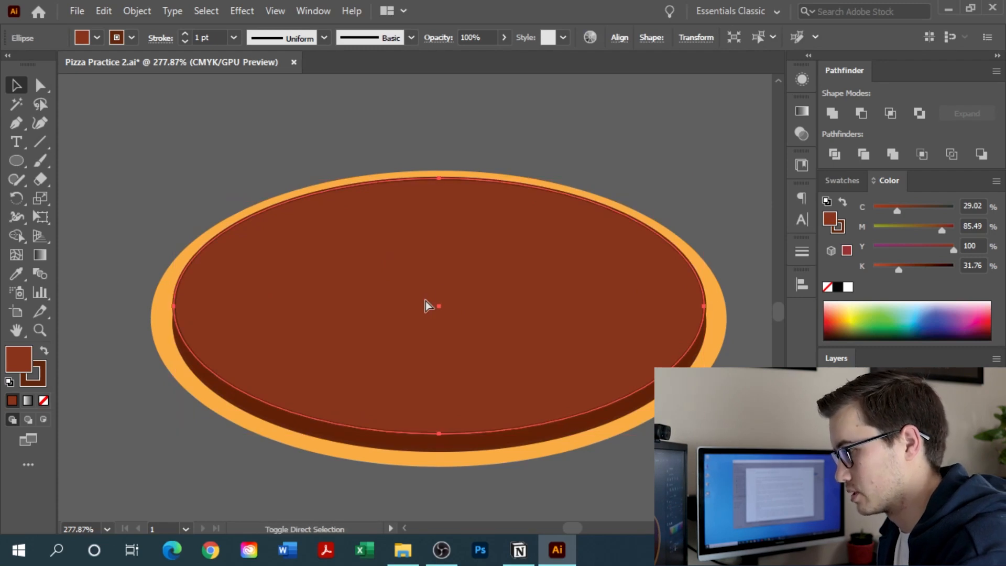
pyautogui.moveTo(705, 178); pyautogui.dragTo(474, 135)
pyautogui.scroll(2, 537, 263)
pyautogui.moveTo(477, 131); pyautogui.dragTo(506, 114)
pyautogui.moveTo(503, 138); pyautogui.dragTo(441, 287)
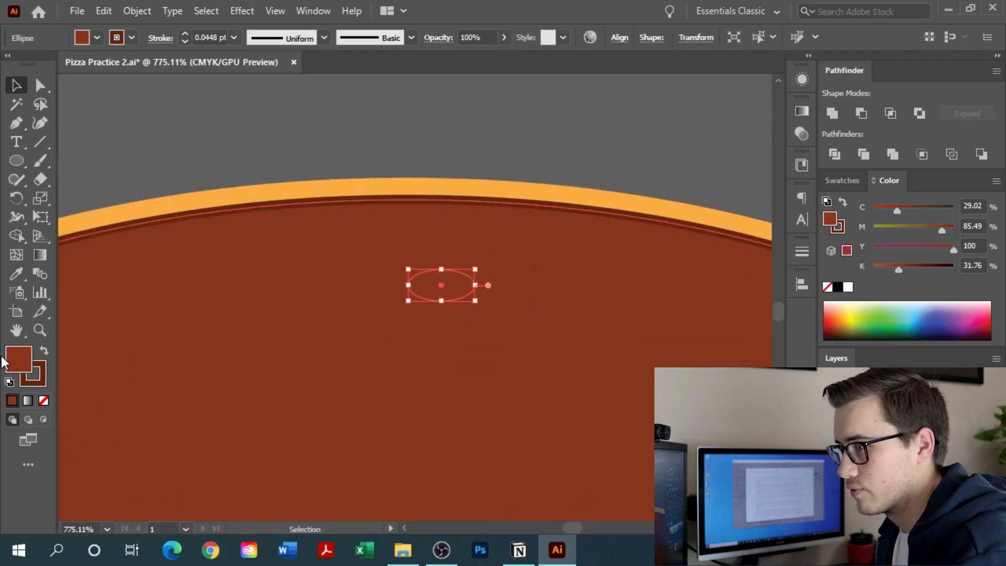
# Step: Remove the small spot's stroke and lighten its fill to C 27, M 85.49, Y 100, K 10
pyautogui.click(43, 400)
pyautogui.scroll(3, 482, 299)
pyautogui.scroll(1, 524, 288)
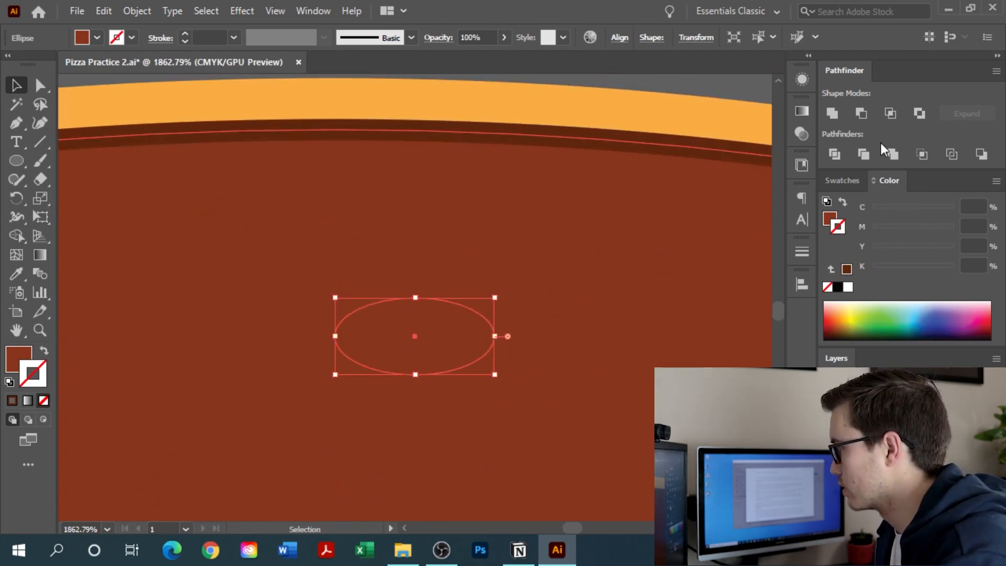
pyautogui.click(828, 216)
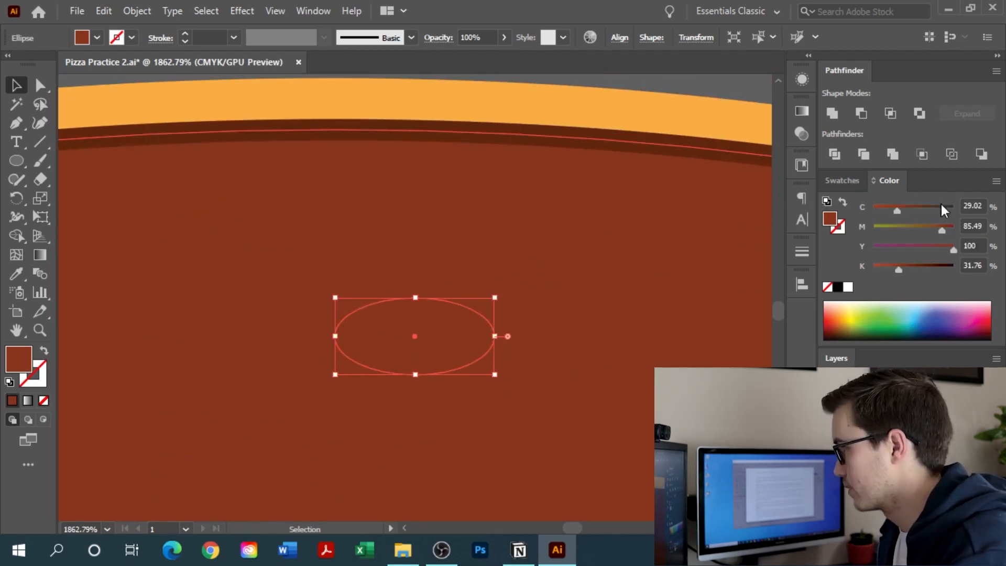
pyautogui.moveTo(897, 269); pyautogui.dragTo(881, 263)
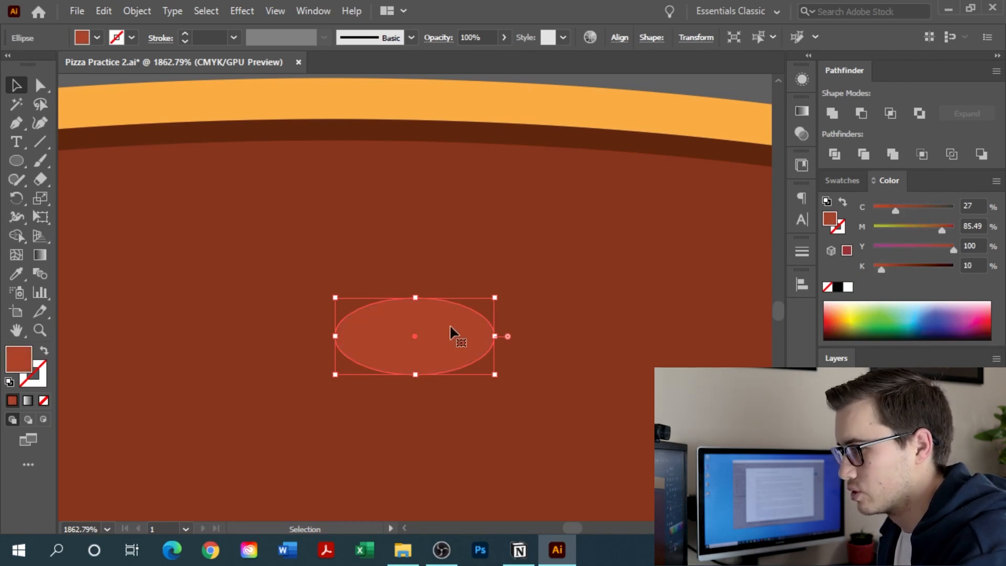
# Step: Cut a crescent along the spot's upper-right edge by subtracting an offset copy with Minus Front, and darken its fill to K 21
pyautogui.moveTo(450, 327); pyautogui.dragTo(443, 330)
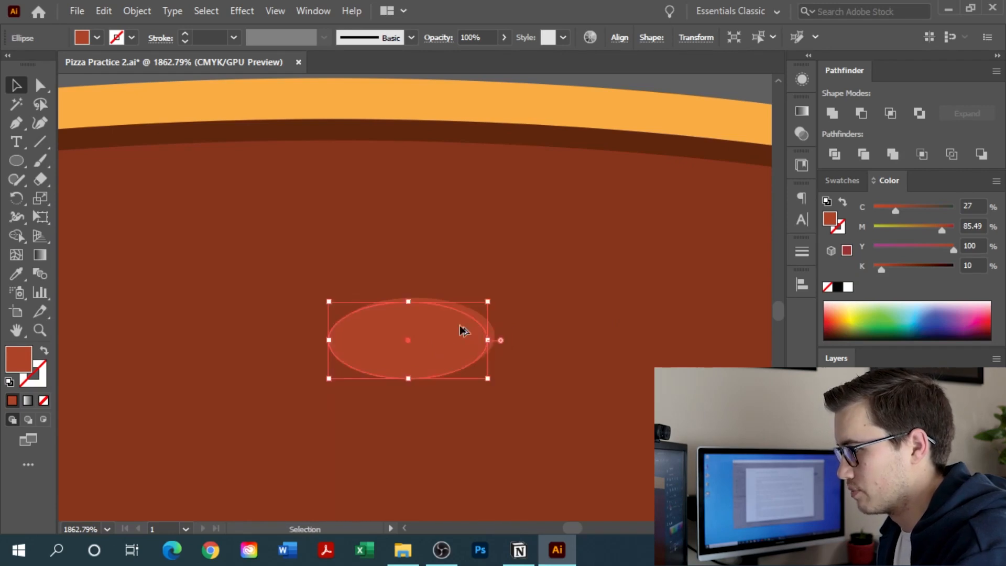
pyautogui.keyDown('shift'); pyautogui.click(482, 316); pyautogui.keyUp('shift')
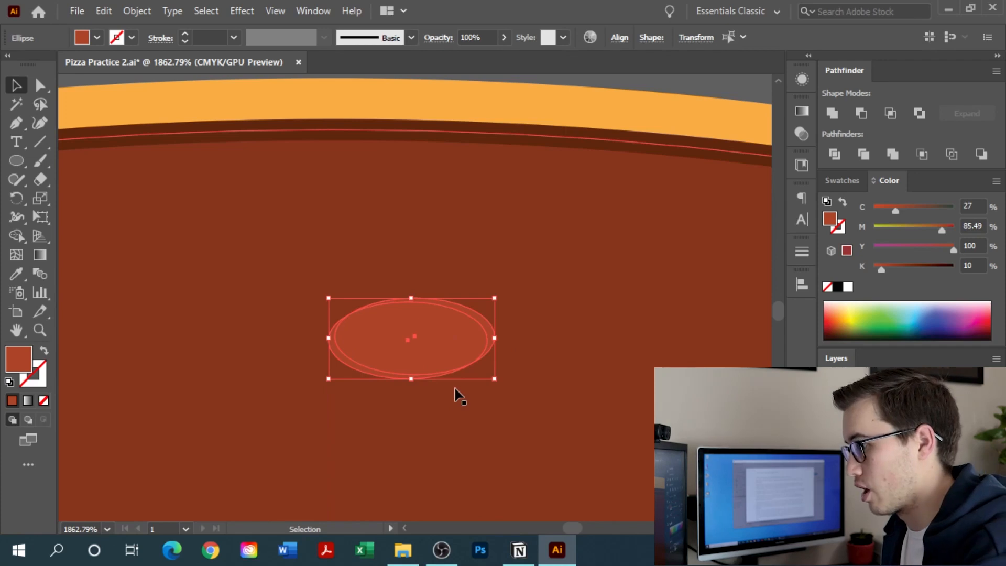
pyautogui.click(861, 114)
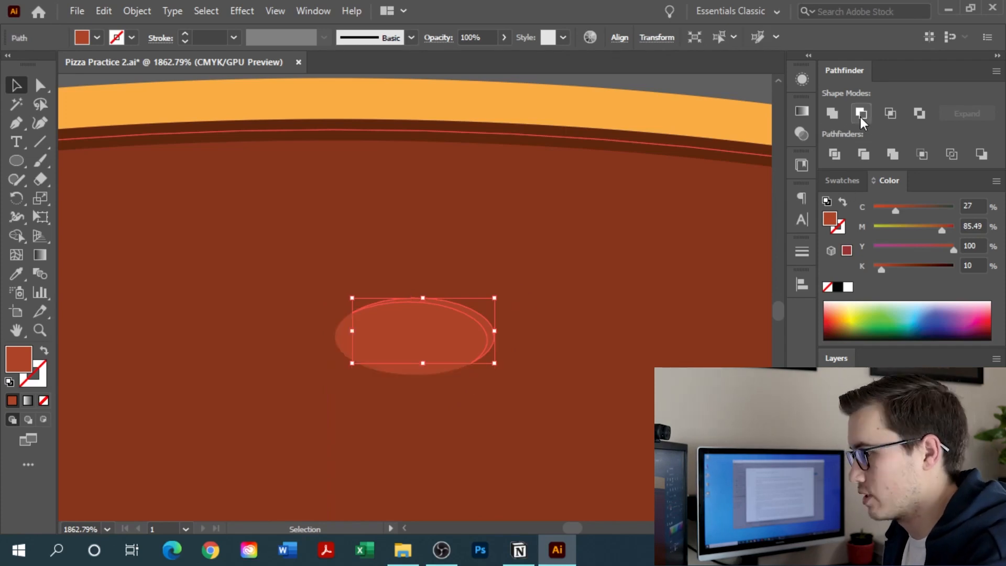
pyautogui.click(889, 272)
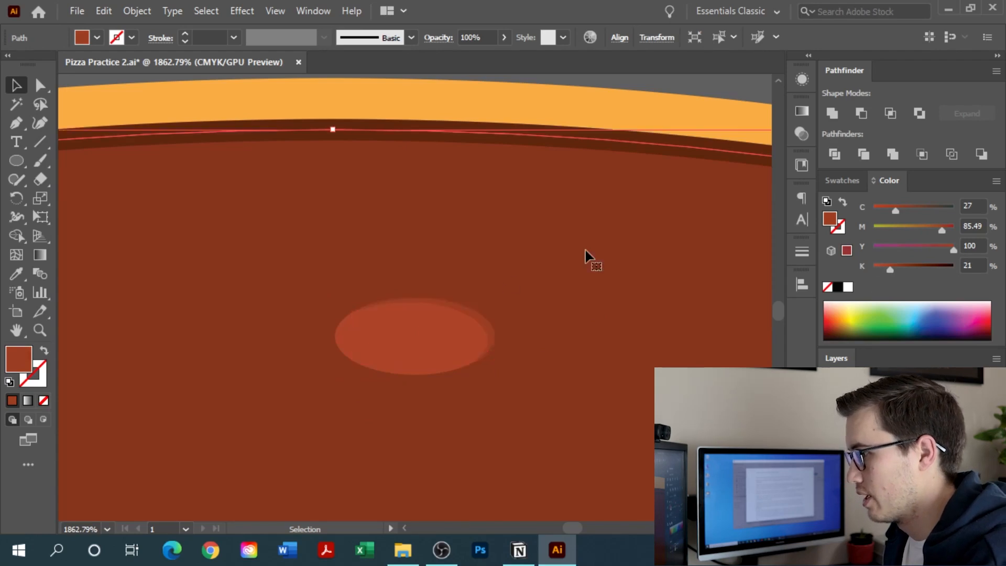
# Step: Group the small spot with its crescent shading
pyautogui.click(460, 348)
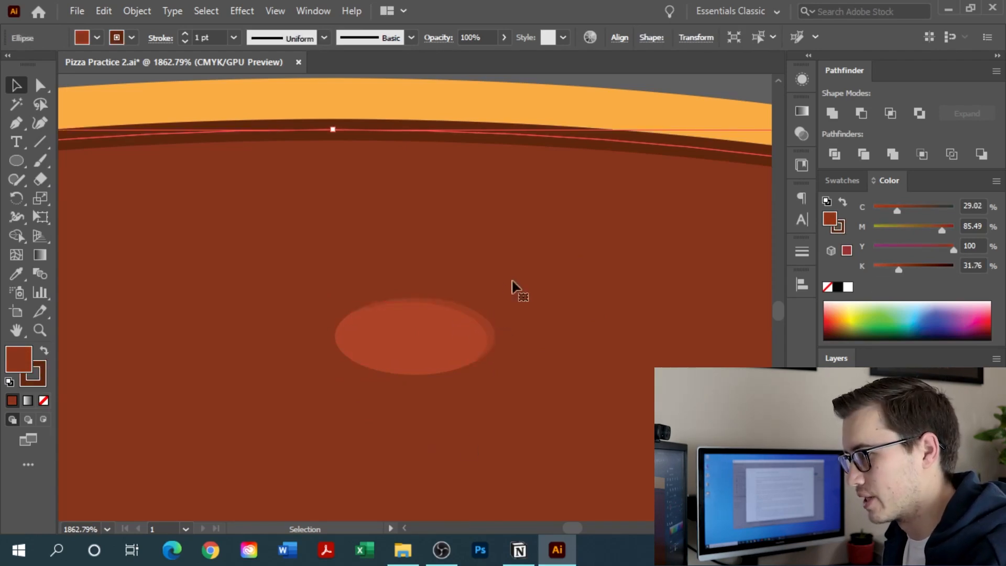
pyautogui.moveTo(465, 336); pyautogui.dragTo(387, 362)
pyautogui.click(475, 332)
pyautogui.keyDown('shift'); pyautogui.click(457, 334); pyautogui.keyUp('shift')
pyautogui.hotkey('ctrl', 'g')
pyautogui.scroll(-3, 537, 324)
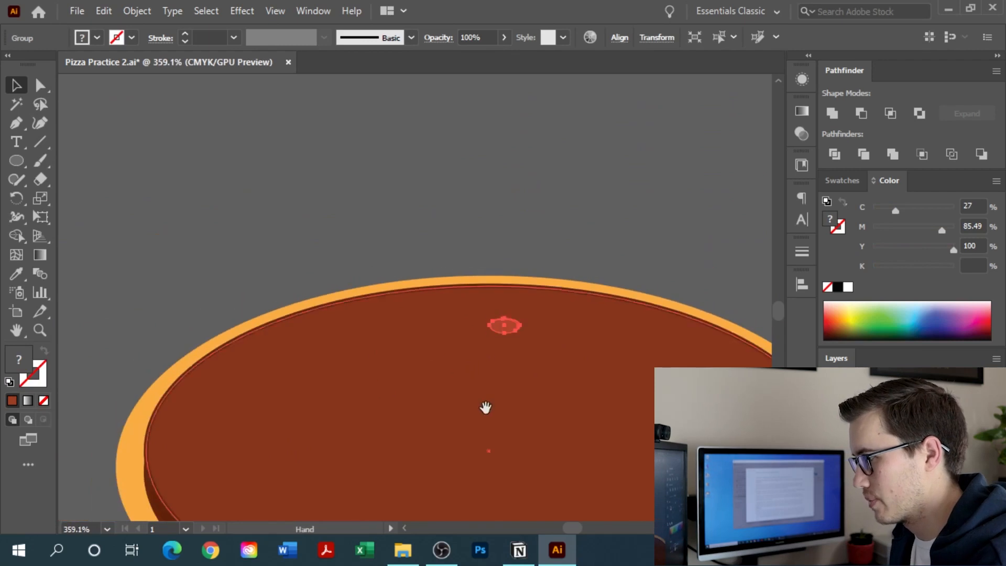
# Step: Scatter about ten copies of the spot over the top of the pepperoni slice and group the slice's artwork
pyautogui.moveTo(466, 276); pyautogui.dragTo(356, 381)
pyautogui.moveTo(356, 381); pyautogui.dragTo(339, 502)
pyautogui.moveTo(454, 369); pyautogui.dragTo(248, 426)
pyautogui.click(652, 268)
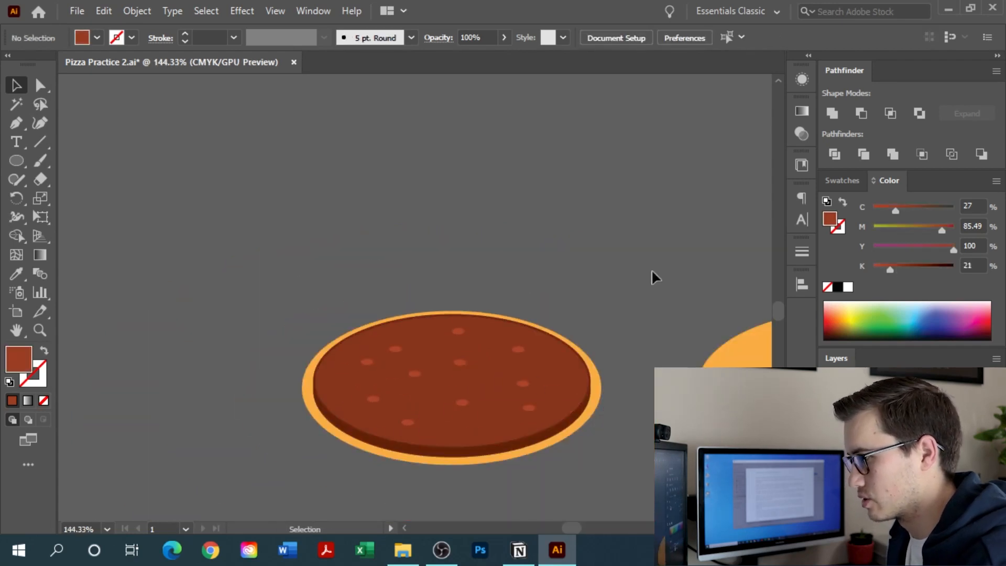
pyautogui.moveTo(257, 491); pyautogui.dragTo(257, 491)
pyautogui.hotkey('ctrl', 'g')
pyautogui.moveTo(502, 350); pyautogui.dragTo(206, 456)
pyautogui.moveTo(615, 346); pyautogui.dragTo(278, 468)
pyautogui.moveTo(172, 474); pyautogui.dragTo(604, 173)
pyautogui.hotkey('ctrl', 'z')
# Step: Draw a circle centred over the second orange oval, extending above and below it
pyautogui.moveTo(372, 284); pyautogui.dragTo(739, 152)
pyautogui.moveTo(591, 288); pyautogui.dragTo(470, 348)
pyautogui.moveTo(426, 374); pyautogui.dragTo(619, 292)
pyautogui.moveTo(619, 291); pyautogui.dragTo(545, 183)
pyautogui.moveTo(544, 182); pyautogui.dragTo(312, 132)
pyautogui.moveTo(302, 139); pyautogui.dragTo(151, 258)
pyautogui.moveTo(432, 263); pyautogui.dragTo(252, 382)
pyautogui.moveTo(305, 430); pyautogui.dragTo(361, 324)
pyautogui.moveTo(344, 397); pyautogui.dragTo(561, 300)
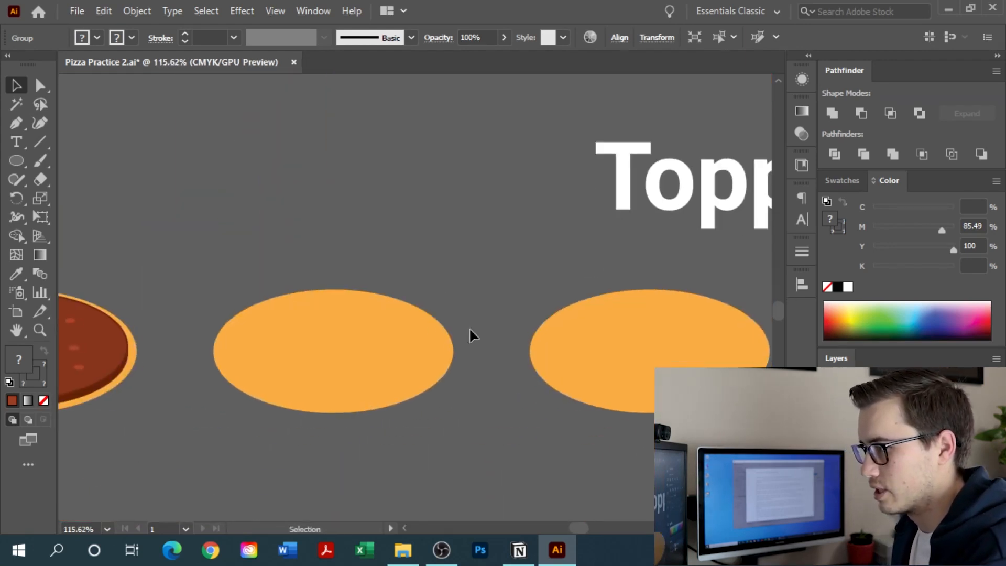
pyautogui.moveTo(408, 329); pyautogui.dragTo(527, 317)
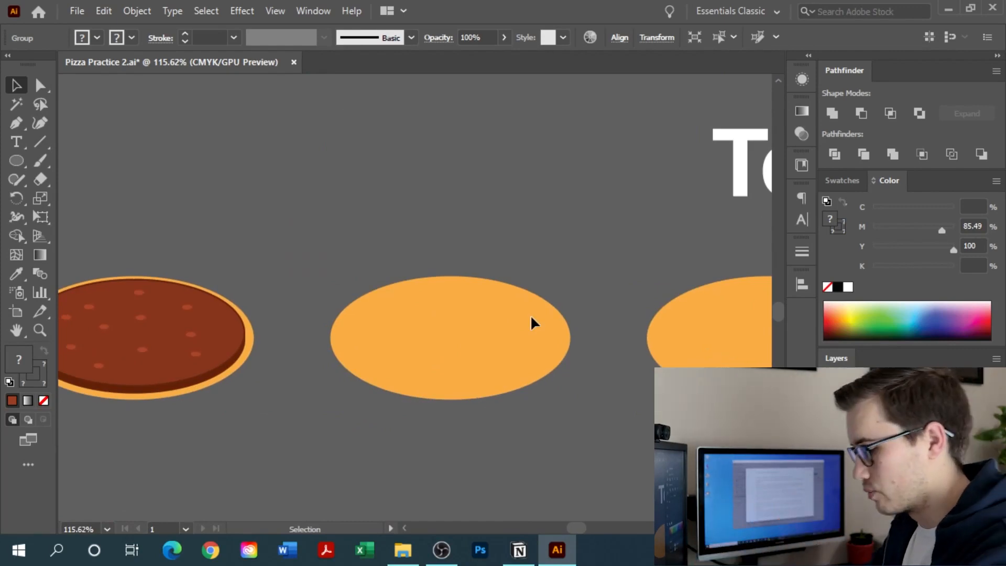
pyautogui.press('l')
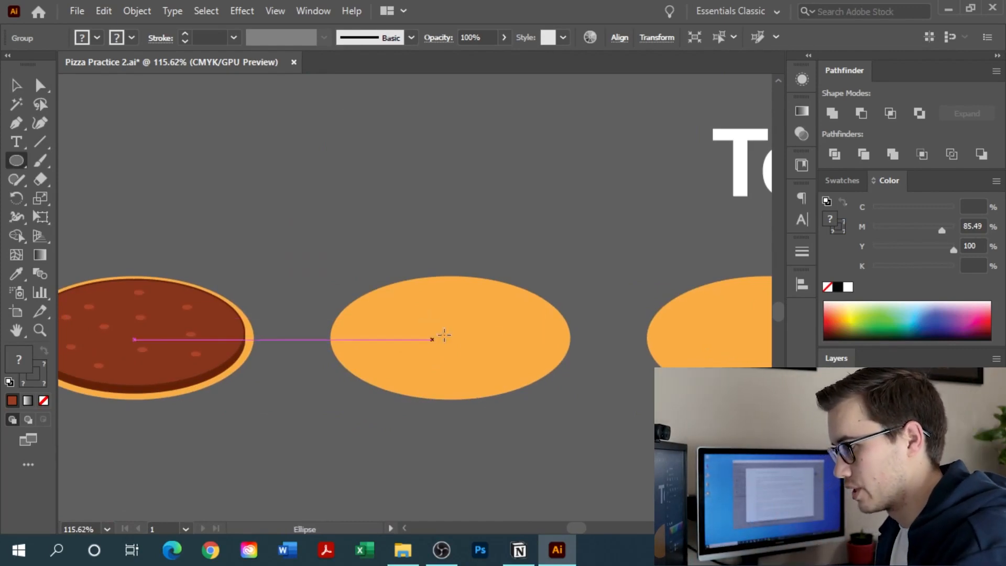
pyautogui.moveTo(452, 332); pyautogui.dragTo(555, 229)
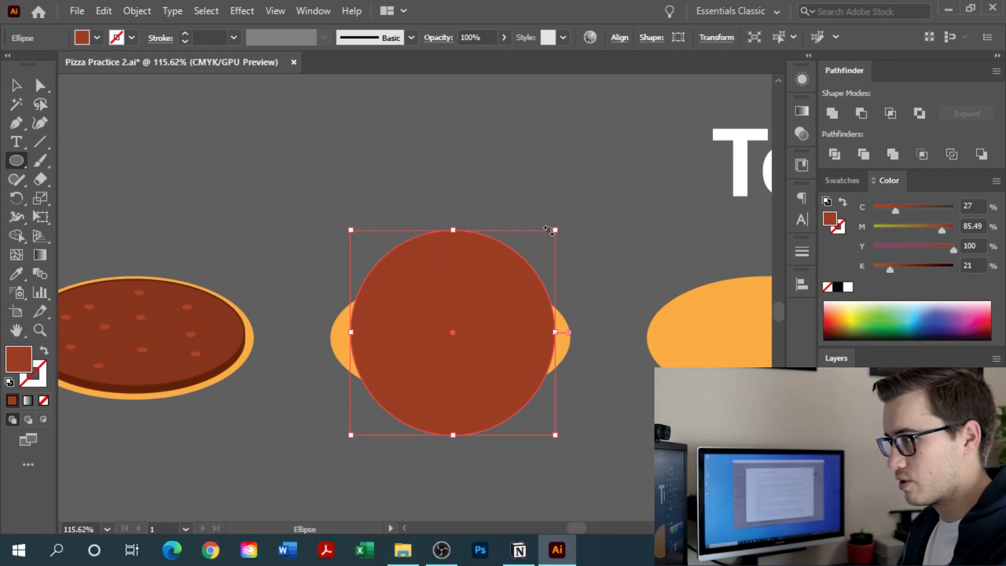
# Step: Change the circle's fill to bright red with C 9, M 100, Y 100, K 10, and deselect it
pyautogui.moveTo(945, 228); pyautogui.dragTo(954, 229)
pyautogui.moveTo(895, 210); pyautogui.dragTo(882, 209)
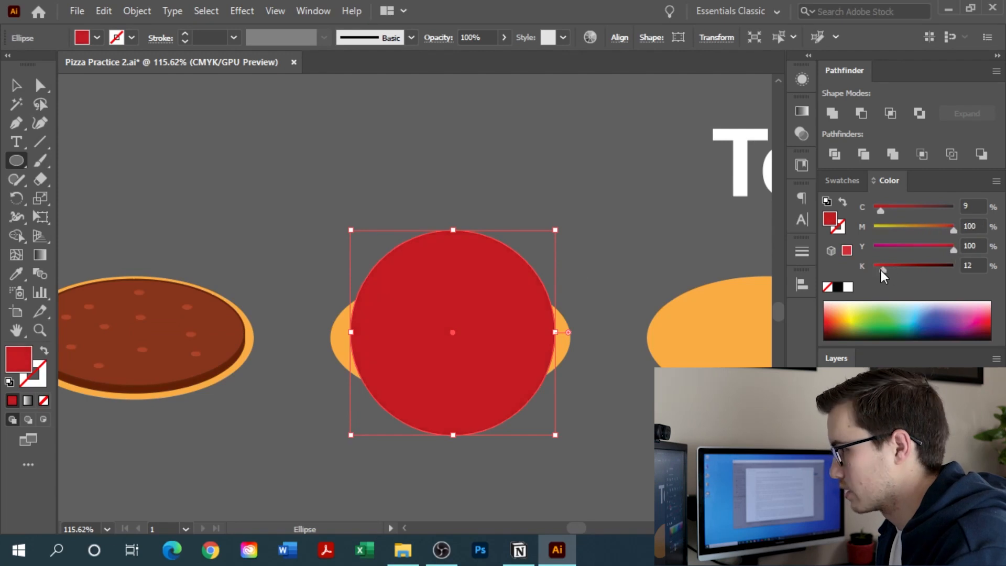
pyautogui.press('v')
pyautogui.click(629, 186)
pyautogui.moveTo(437, 295); pyautogui.dragTo(529, 294)
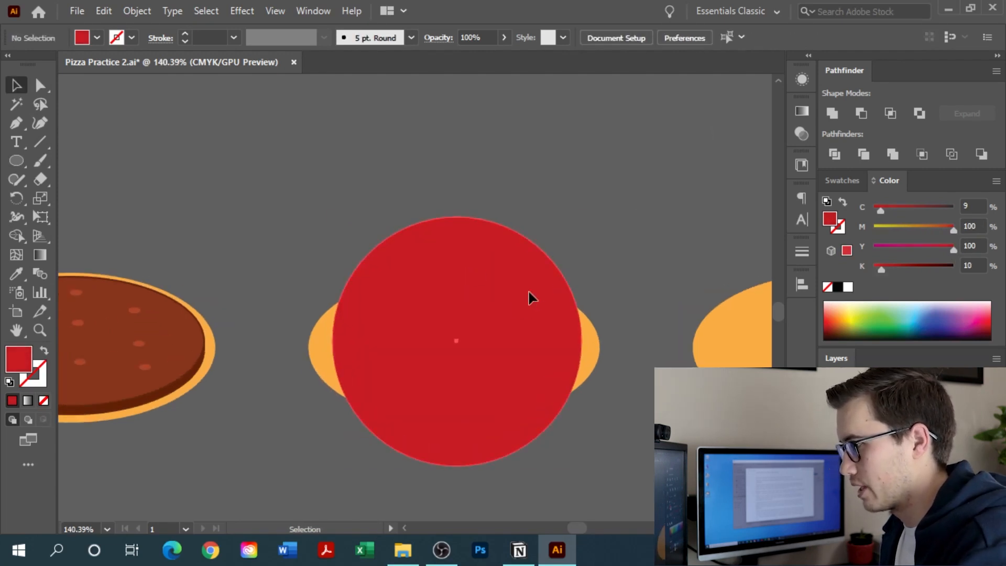
# Step: Add a slightly smaller concentric copy of the red circle and darken its fill to K 22
pyautogui.click(529, 294)
pyautogui.moveTo(580, 217)
pyautogui.mouseDown()
pyautogui.moveTo(560, 229)
pyautogui.moveTo(577, 222)
pyautogui.mouseUp()
pyautogui.moveTo(882, 272); pyautogui.dragTo(891, 271)
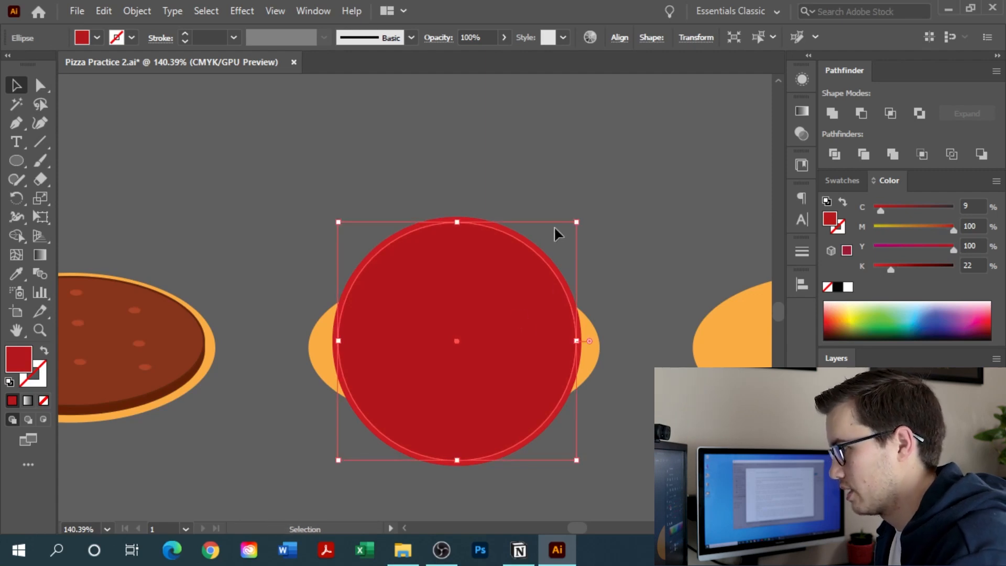
# Step: Add another slightly smaller concentric circle on top, fill it with C 9, M 90, Y 95, K 14, and deselect it
pyautogui.moveTo(578, 222); pyautogui.dragTo(573, 227)
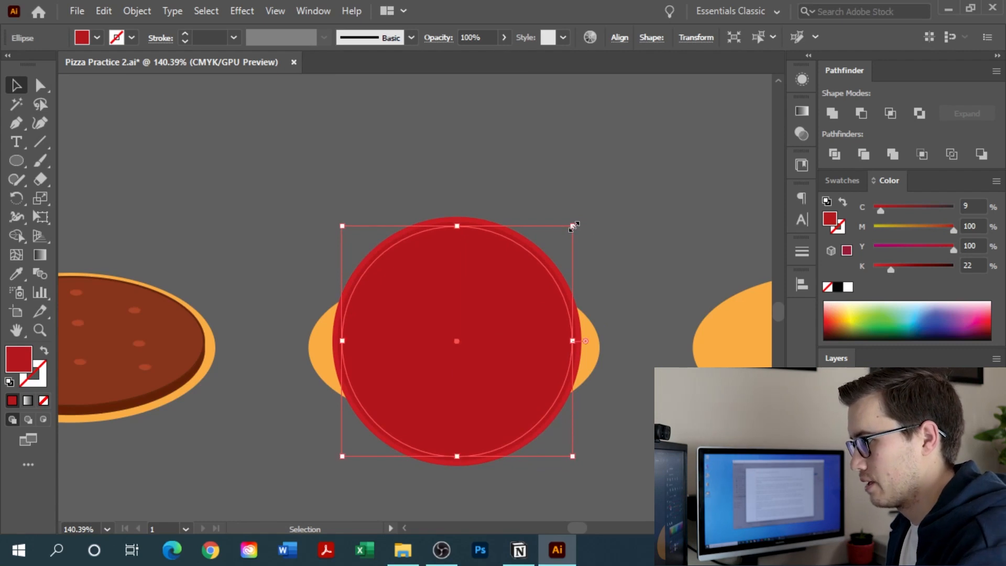
pyautogui.moveTo(951, 230); pyautogui.dragTo(940, 230)
pyautogui.click(682, 233)
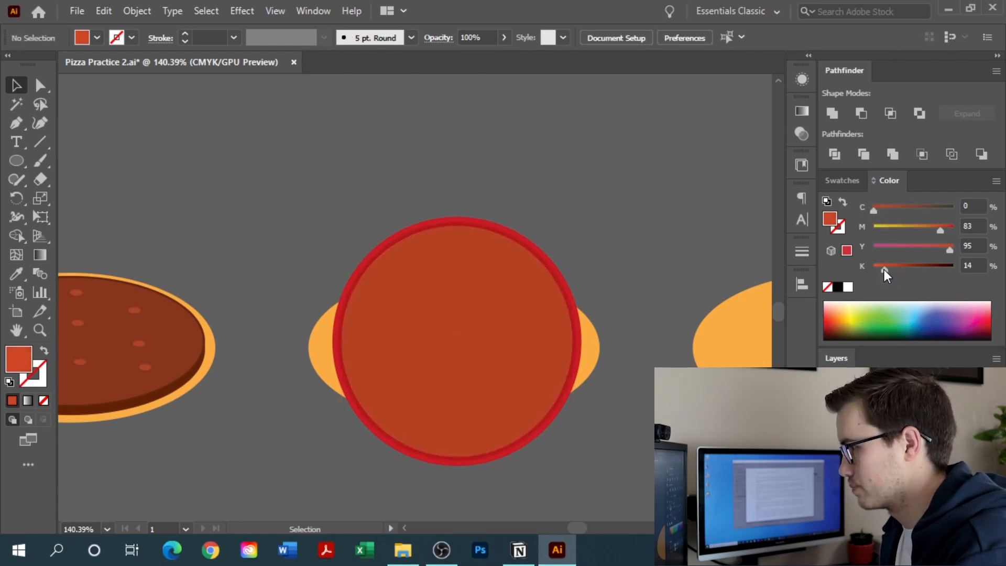
pyautogui.click(370, 353)
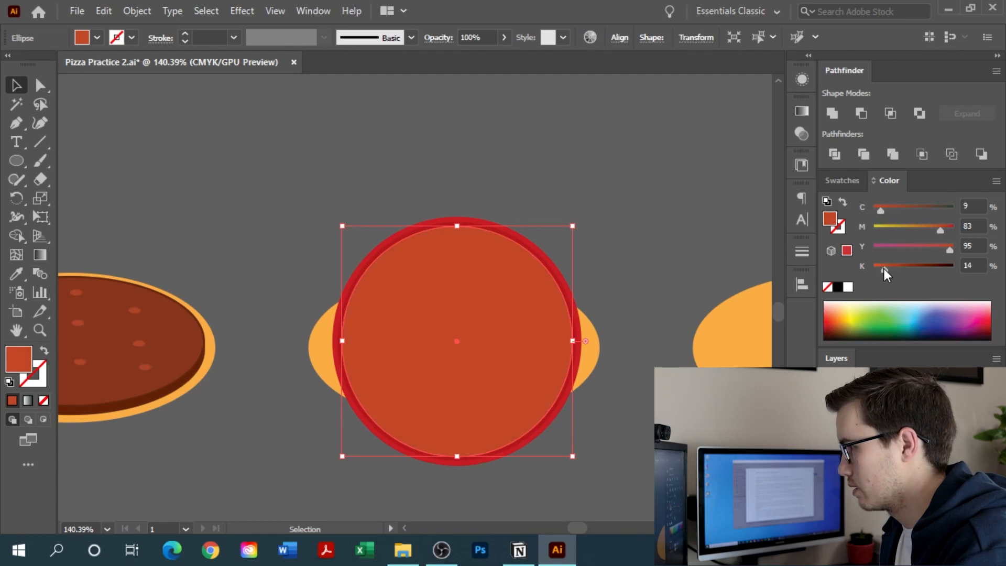
pyautogui.moveTo(941, 228); pyautogui.dragTo(947, 229)
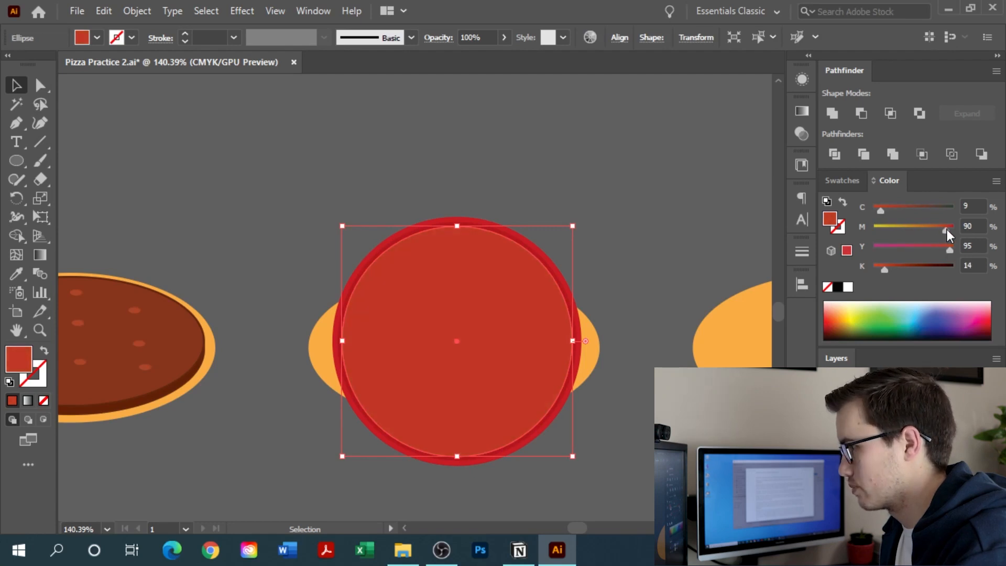
pyautogui.click(672, 204)
# Step: Reduce the innermost circle to its upper-right quarter by intersecting it with a rectangle drawn outward from the circle's centre
pyautogui.moveTo(485, 292); pyautogui.dragTo(516, 278)
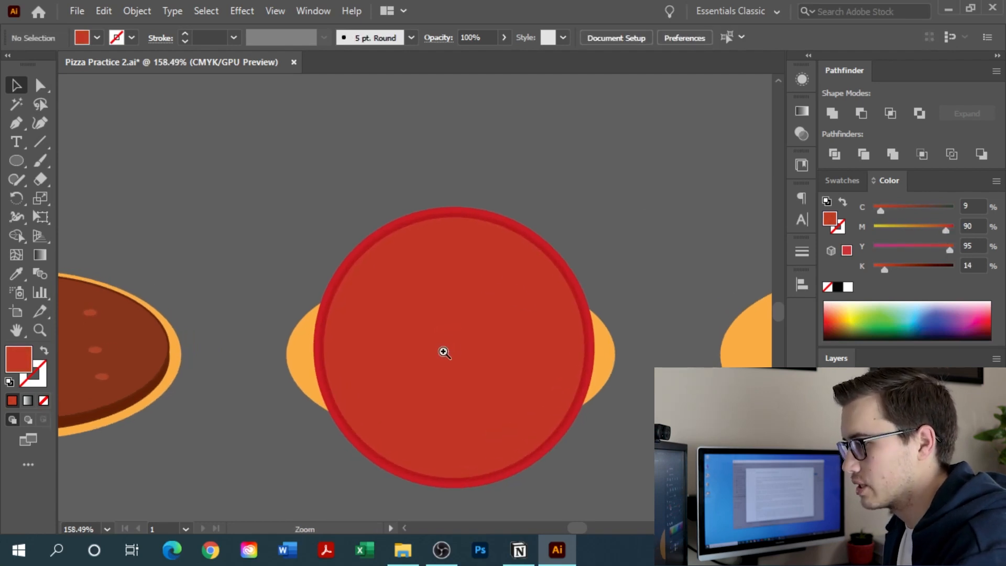
pyautogui.moveTo(449, 346); pyautogui.dragTo(488, 324)
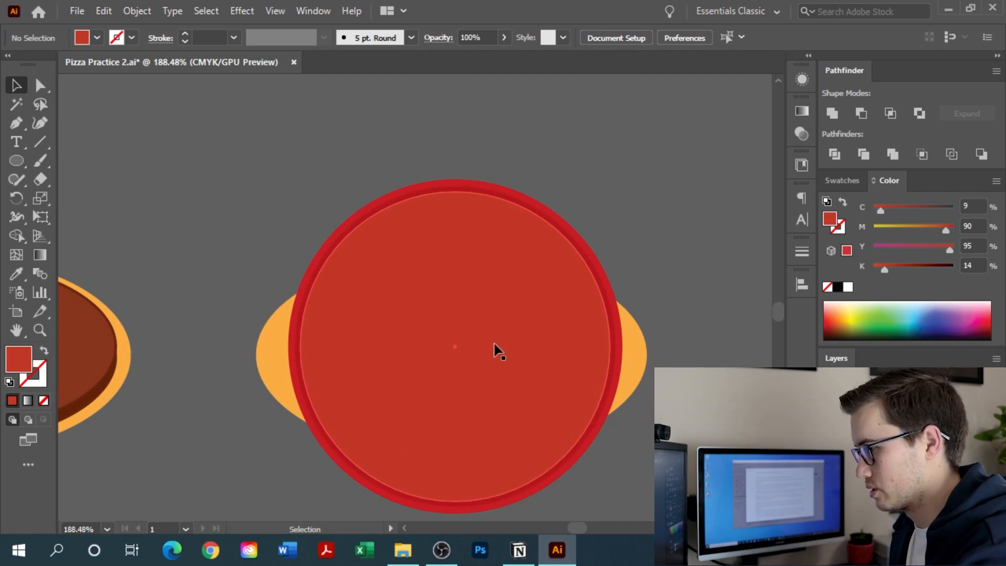
pyautogui.press('m')
pyautogui.moveTo(454, 347); pyautogui.dragTo(701, 140)
pyautogui.press('v')
pyautogui.keyDown('shift'); pyautogui.click(524, 423); pyautogui.keyUp('shift')
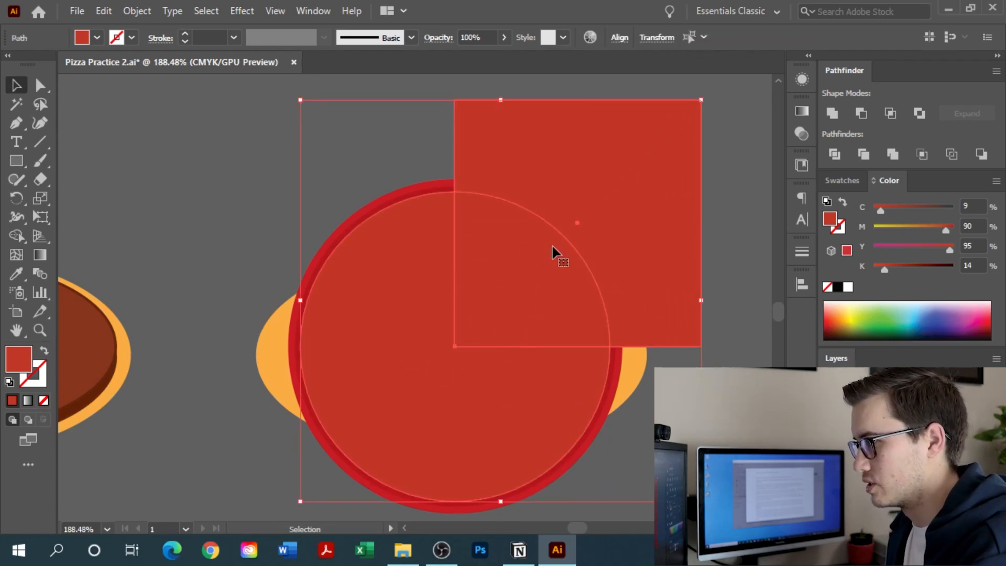
pyautogui.click(889, 115)
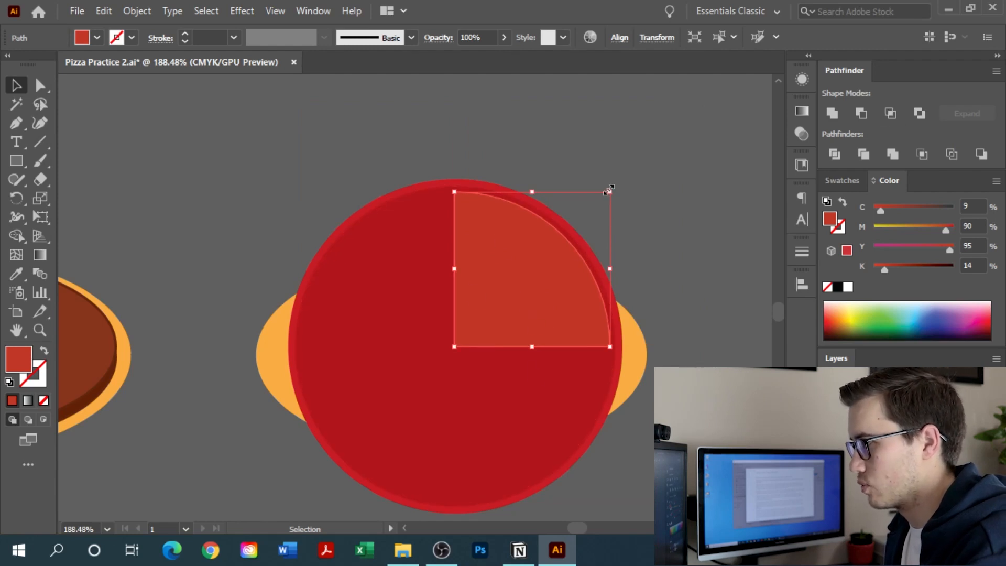
# Step: Scale the quarter wedge down slightly about its own centre and round its three corners
pyautogui.moveTo(607, 194); pyautogui.dragTo(599, 203)
pyautogui.press('a')
pyautogui.moveTo(479, 218); pyautogui.dragTo(485, 219)
pyautogui.hotkey('ctrl', 'z')
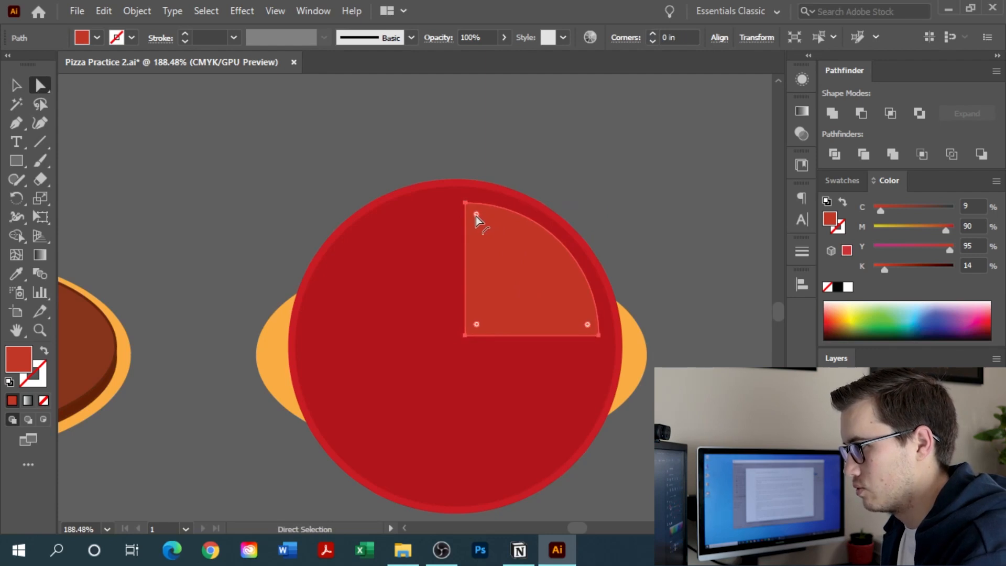
pyautogui.moveTo(476, 216); pyautogui.dragTo(488, 221)
pyautogui.press('v')
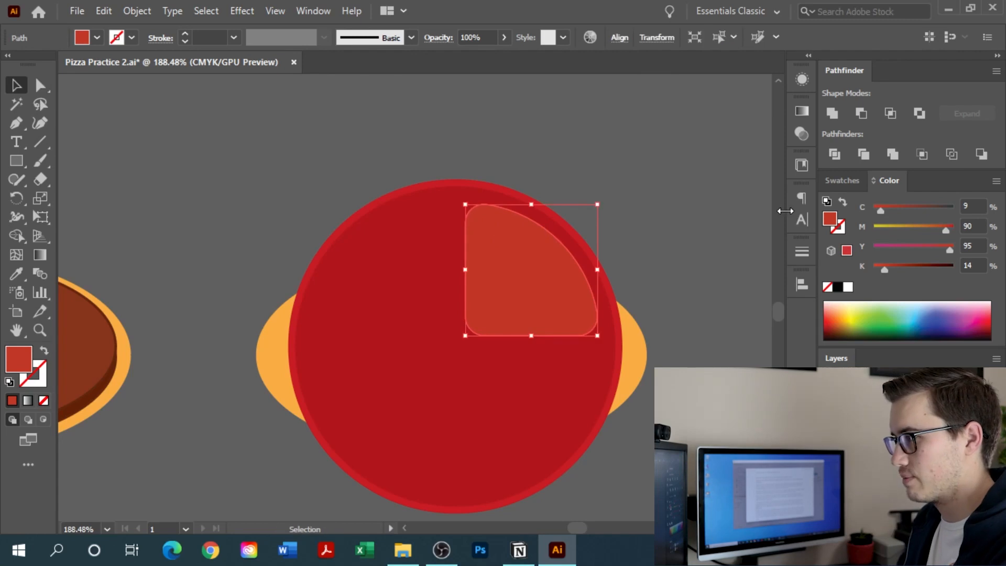
# Step: Rotate copies of the rounded wedge in 90-degree increments about the circle's centre to fill all four quarters, and deselect them
pyautogui.moveTo(506, 281); pyautogui.dragTo(568, 258)
pyautogui.moveTo(505, 308); pyautogui.dragTo(510, 255)
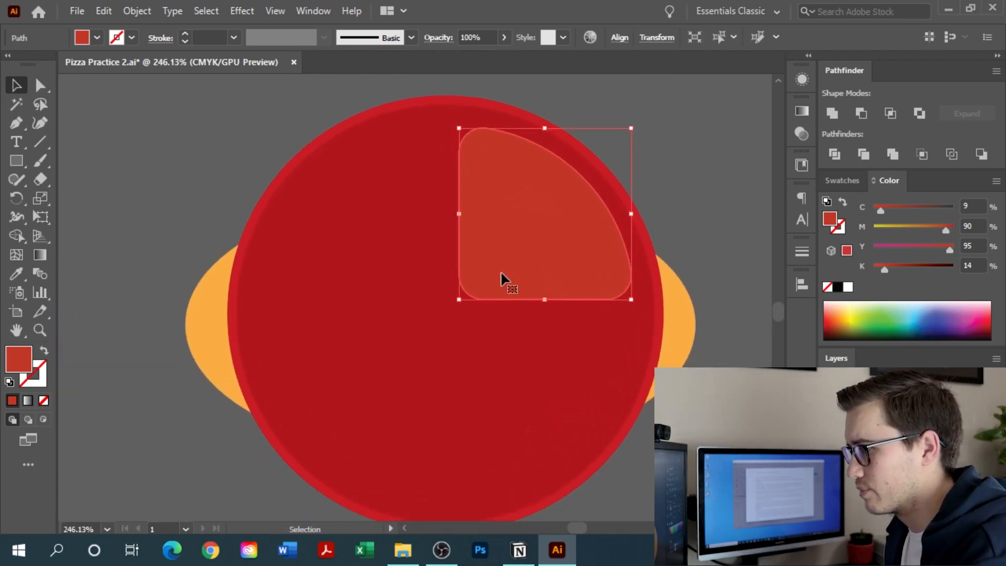
pyautogui.press('r')
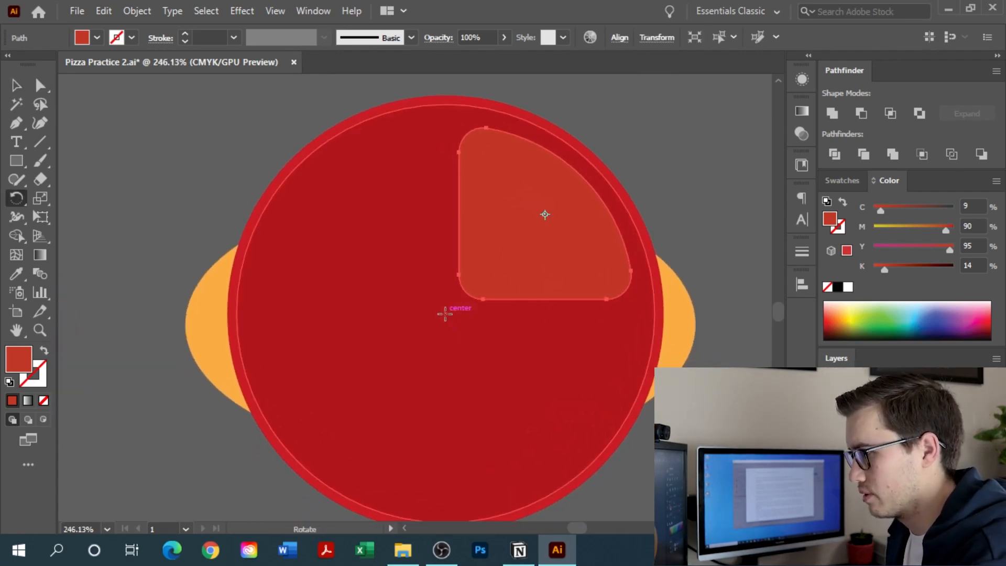
pyautogui.click(446, 314)
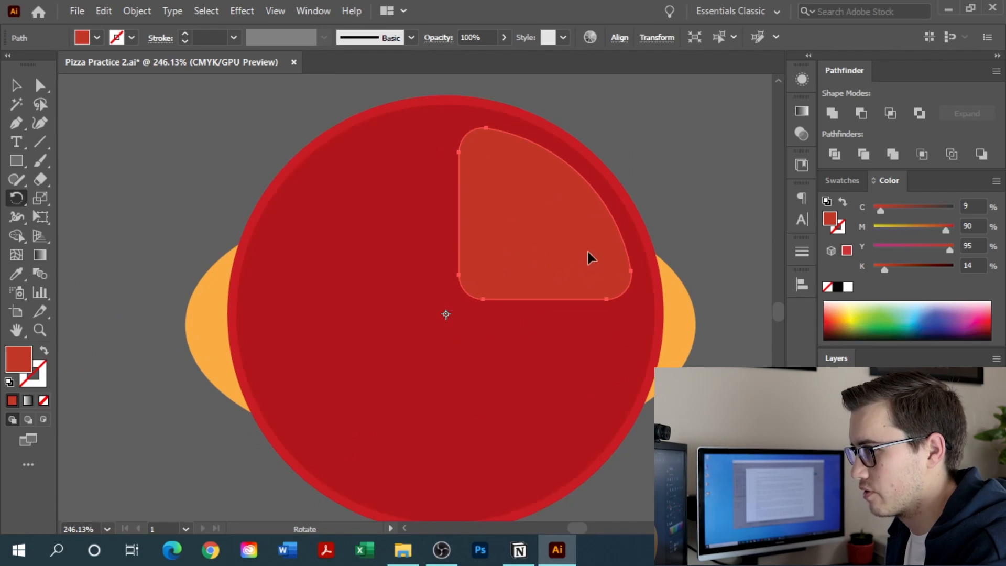
pyautogui.moveTo(555, 219); pyautogui.dragTo(535, 428)
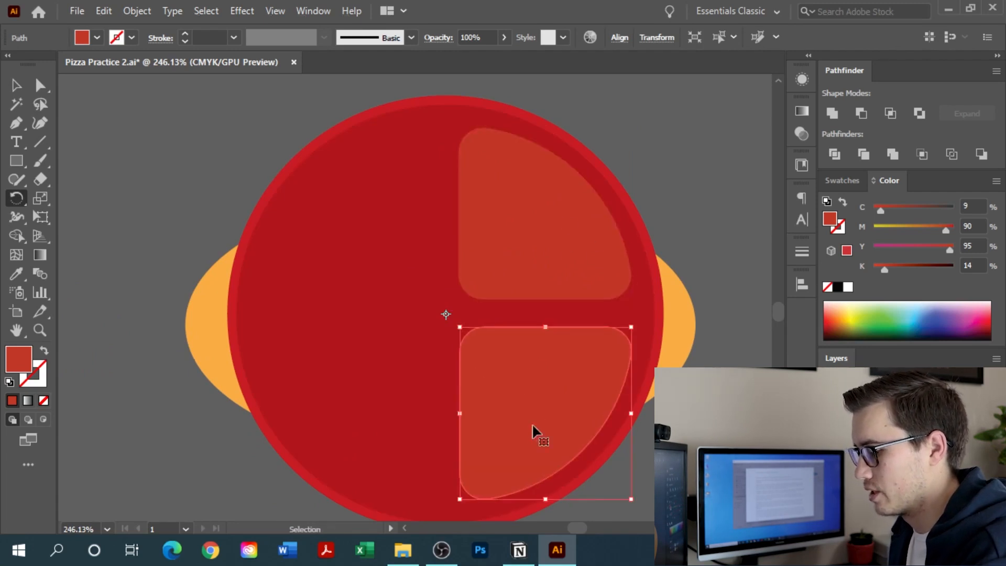
pyautogui.hotkey('ctrl', 'd')
pyautogui.hotkey('ctrl', 'd')
pyautogui.press('v')
pyautogui.click(665, 168)
# Step: Draw a tiny upright seed ellipse in the upper-right wedge and fill it with C 0, M 53, Y 62, K 11
pyautogui.moveTo(665, 168); pyautogui.dragTo(404, 352)
pyautogui.moveTo(612, 194); pyautogui.dragTo(742, 131)
pyautogui.moveTo(550, 279); pyautogui.dragTo(568, 222)
pyautogui.click(680, 136)
pyautogui.press('l')
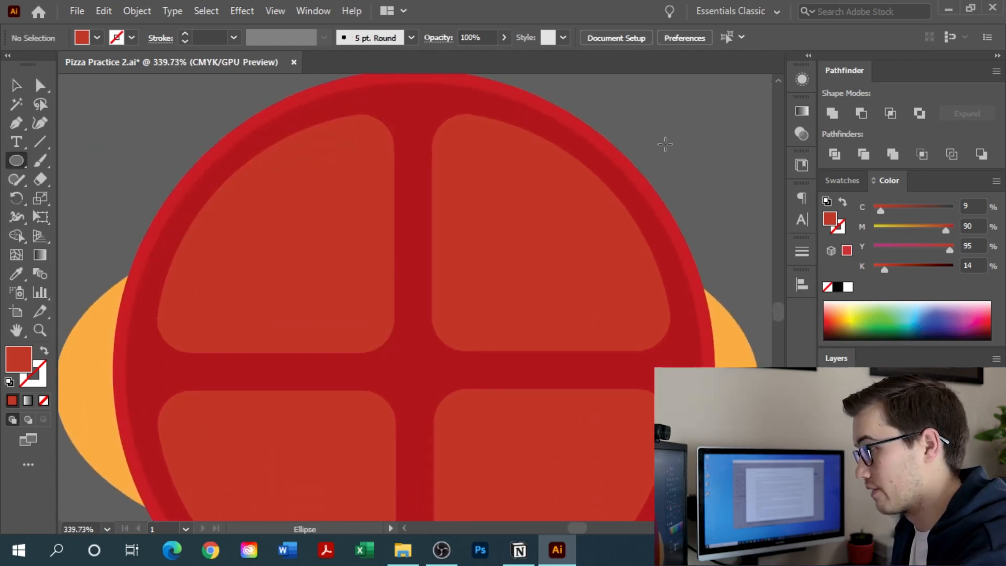
pyautogui.moveTo(483, 155); pyautogui.dragTo(493, 185)
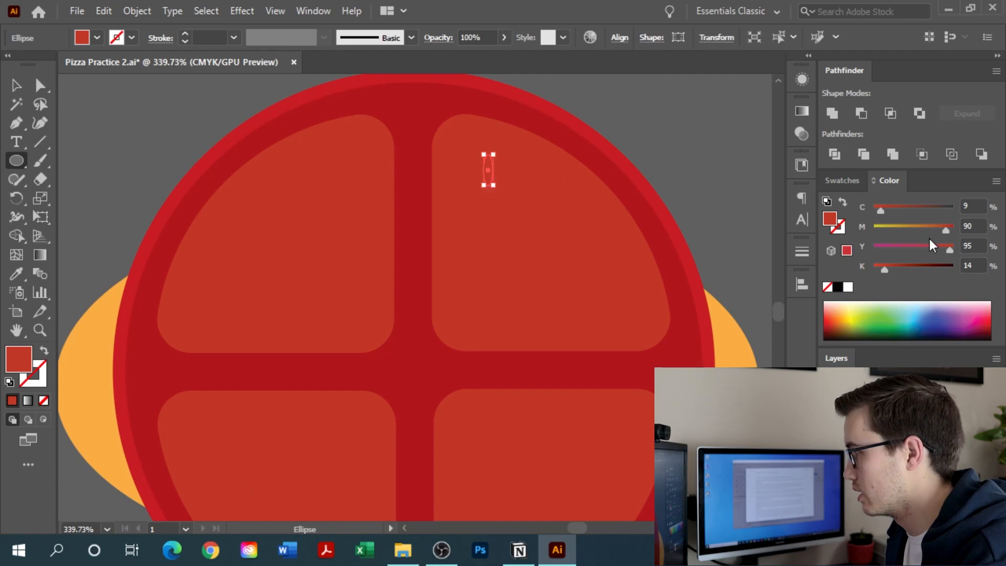
pyautogui.moveTo(945, 231); pyautogui.dragTo(923, 250)
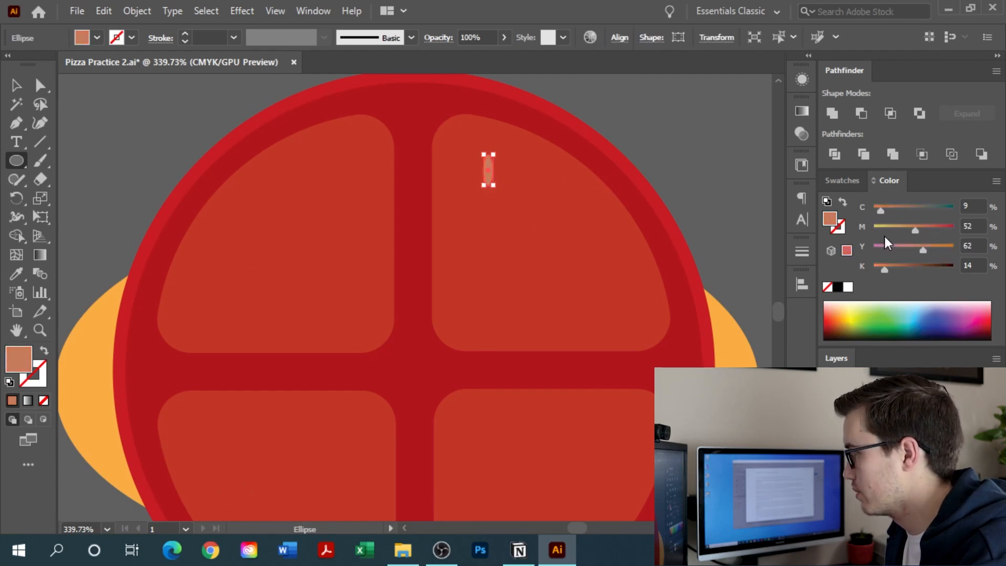
pyautogui.moveTo(884, 268); pyautogui.dragTo(882, 268)
pyautogui.press('v')
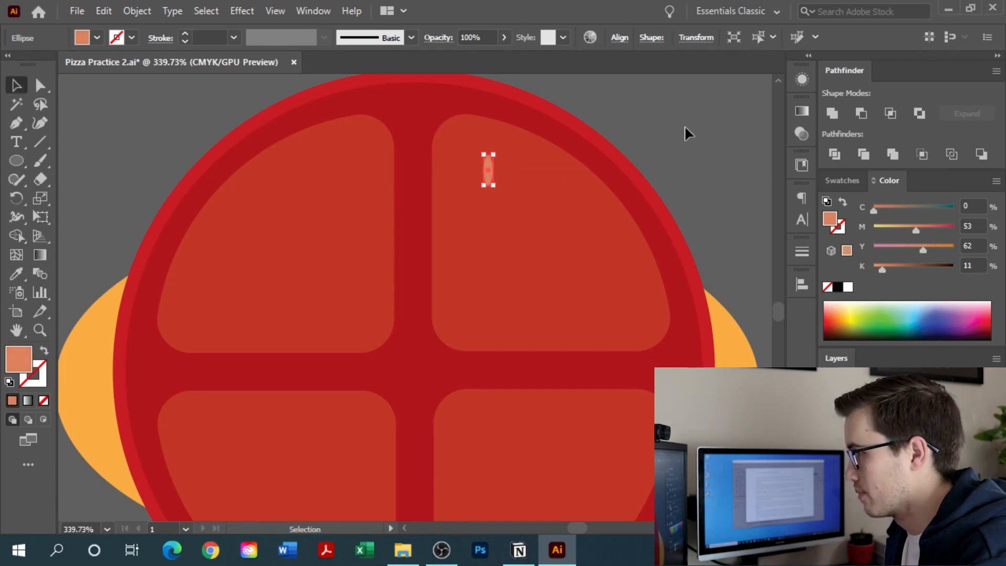
# Step: Place two more copies of the seed in the upper-right wedge and group the three seeds
pyautogui.moveTo(488, 169); pyautogui.dragTo(530, 288)
pyautogui.keyDown('shift'); pyautogui.click(497, 199); pyautogui.keyUp('shift')
pyautogui.keyDown('shift'); pyautogui.click(588, 224); pyautogui.keyUp('shift')
pyautogui.hotkey('ctrl', 'g')
# Step: Rotate copies of the seed group in 90-degree increments about the circle's centre into the other three wedges, and deselect them
pyautogui.moveTo(533, 242); pyautogui.dragTo(474, 303)
pyautogui.moveTo(473, 303); pyautogui.dragTo(494, 238)
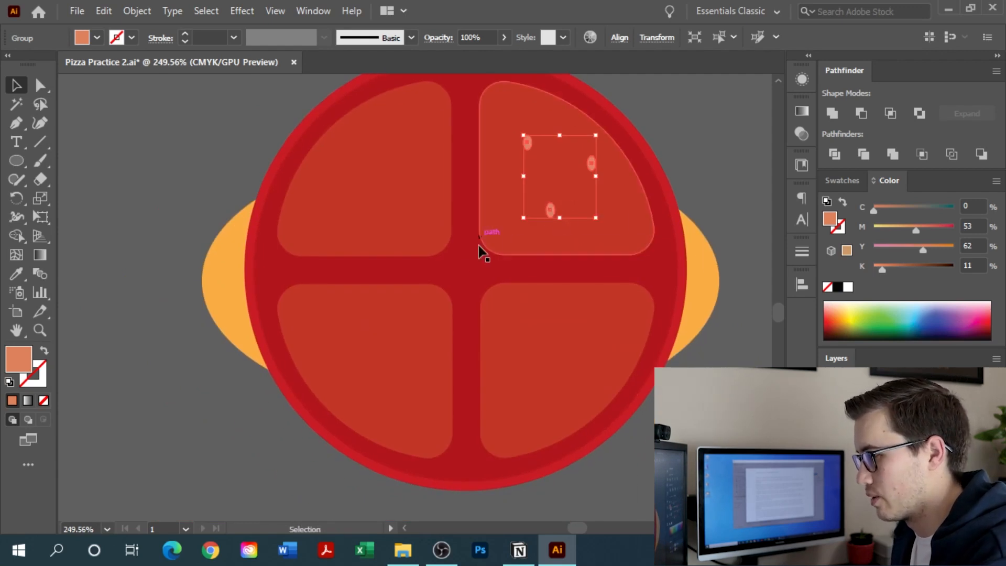
pyautogui.press('r')
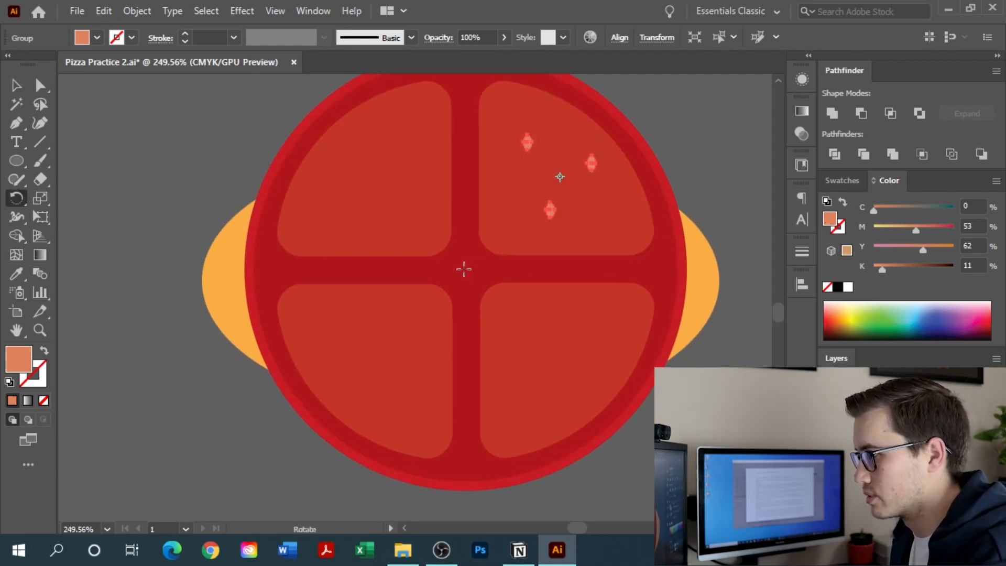
pyautogui.click(466, 270)
pyautogui.moveTo(547, 214); pyautogui.dragTo(537, 383)
pyautogui.hotkey('ctrl', 'd')
pyautogui.hotkey('ctrl', 'd')
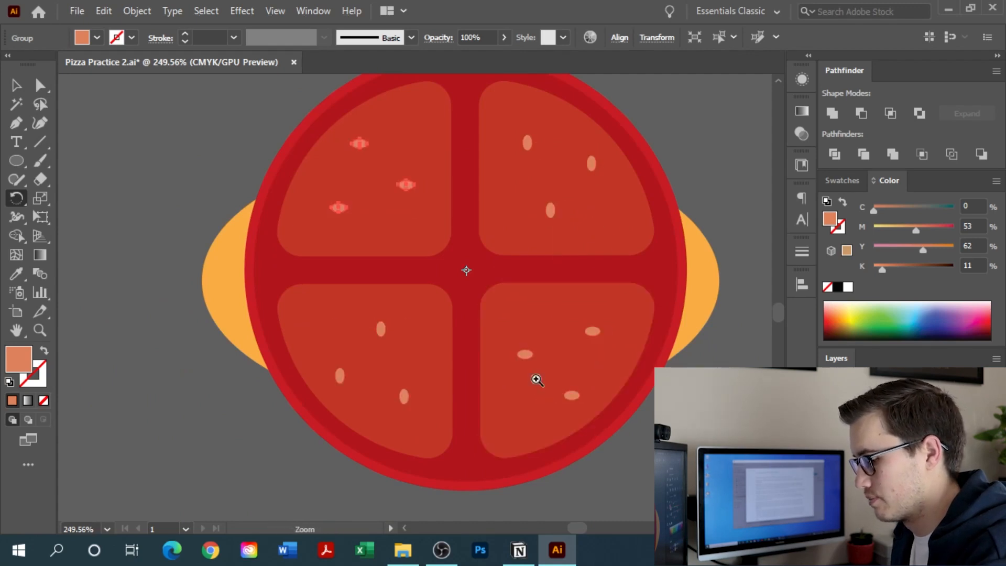
pyautogui.scroll(-3, 536, 378)
pyautogui.press('v')
pyautogui.hotkey('ctrl', 'shift', 'a')
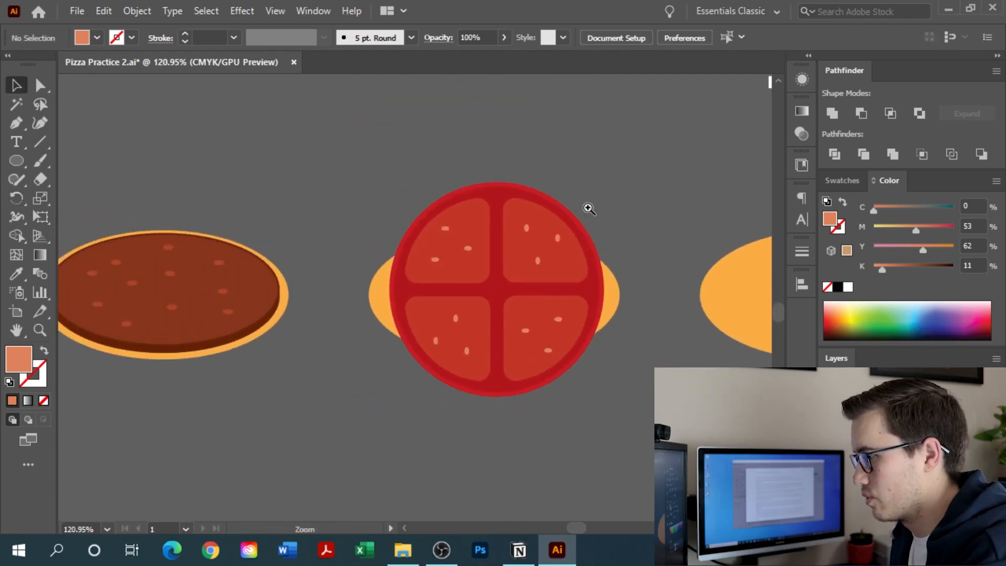
# Step: Flatten the whole tomato slice vertically into an ellipse, centre it within the second orange oval, and deselect it
pyautogui.moveTo(546, 263); pyautogui.dragTo(620, 182)
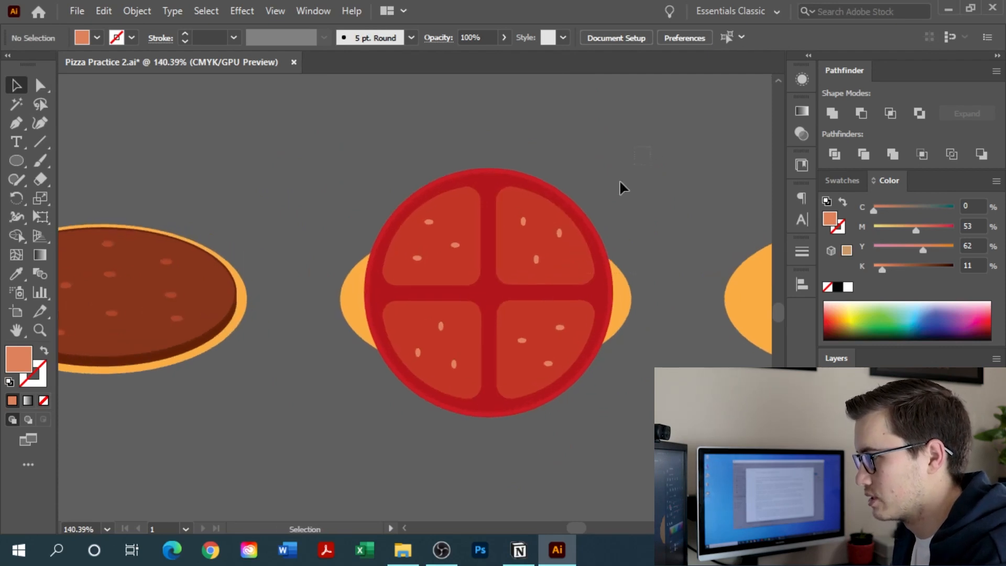
pyautogui.moveTo(349, 456); pyautogui.dragTo(424, 416)
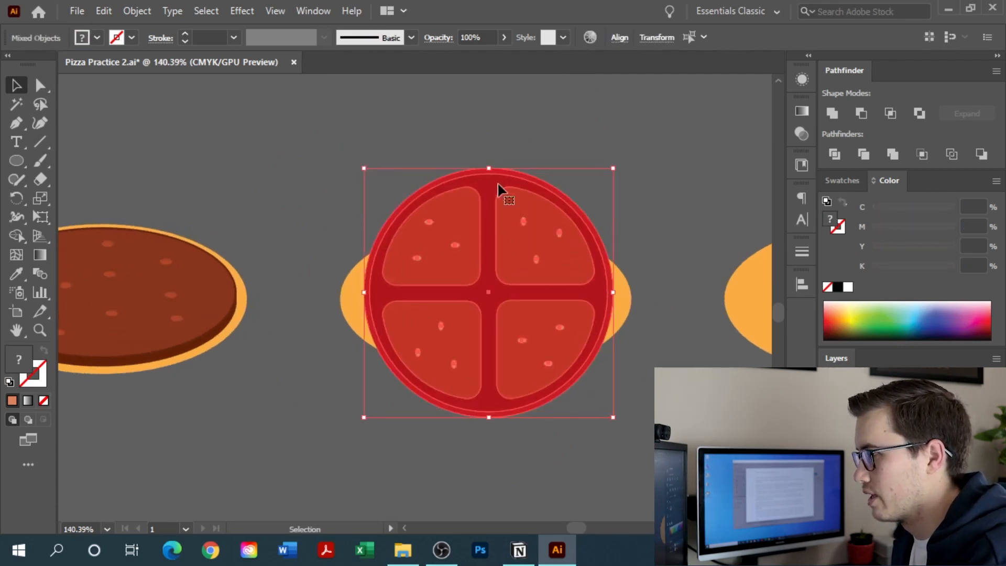
pyautogui.moveTo(491, 172); pyautogui.dragTo(496, 291)
pyautogui.moveTo(503, 351); pyautogui.dragTo(498, 296)
pyautogui.scroll(3, 504, 277)
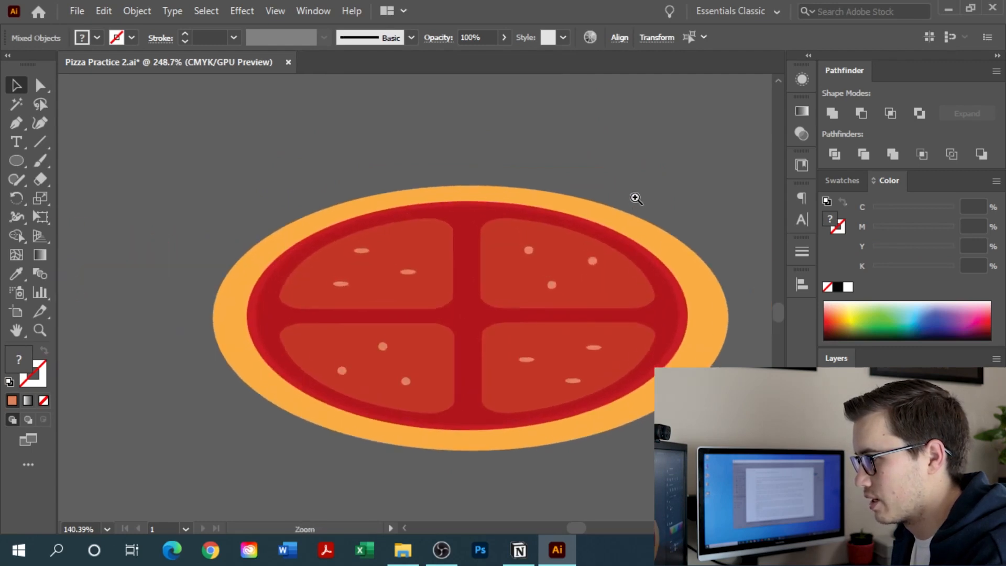
pyautogui.moveTo(463, 383)
pyautogui.mouseDown()
pyautogui.moveTo(470, 371)
pyautogui.moveTo(470, 381)
pyautogui.mouseUp()
pyautogui.hotkey('ctrl', 'space')
pyautogui.moveTo(497, 300); pyautogui.dragTo(524, 286)
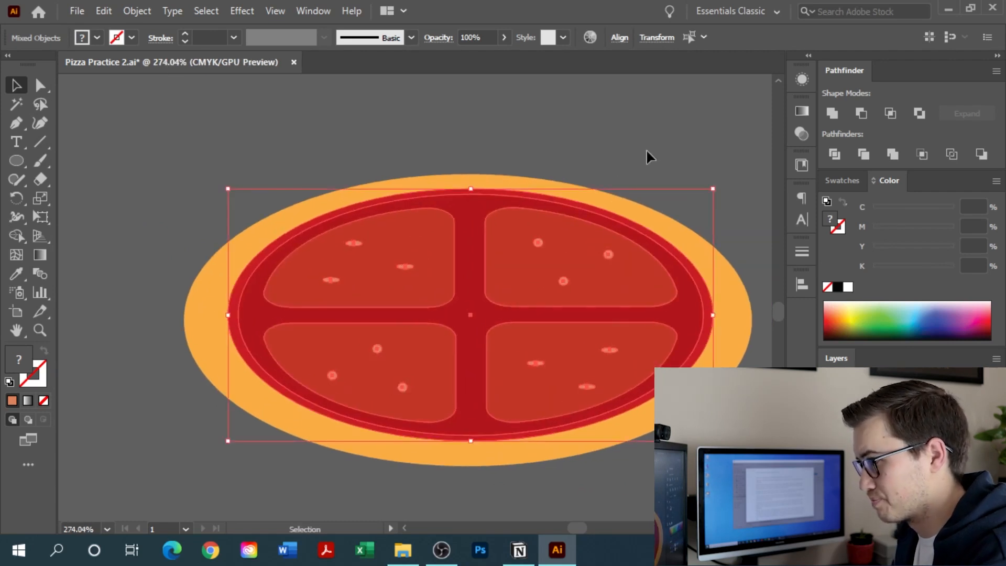
pyautogui.click(601, 170)
# Step: Place a copy of the outer tomato ellipse slightly lower behind the slice as its edge, and darken its fill to K 31
pyautogui.click(473, 439)
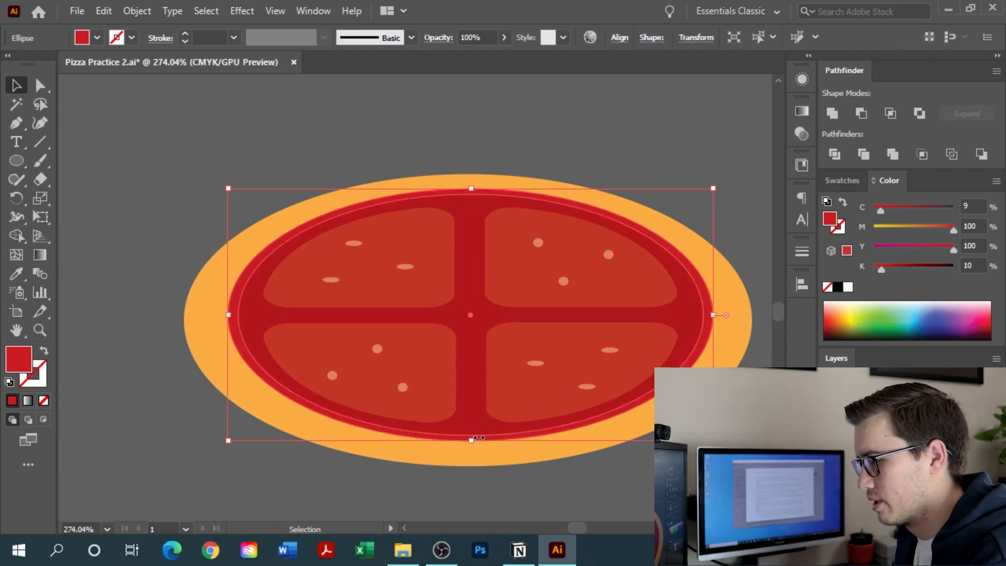
pyautogui.moveTo(494, 442); pyautogui.dragTo(495, 460)
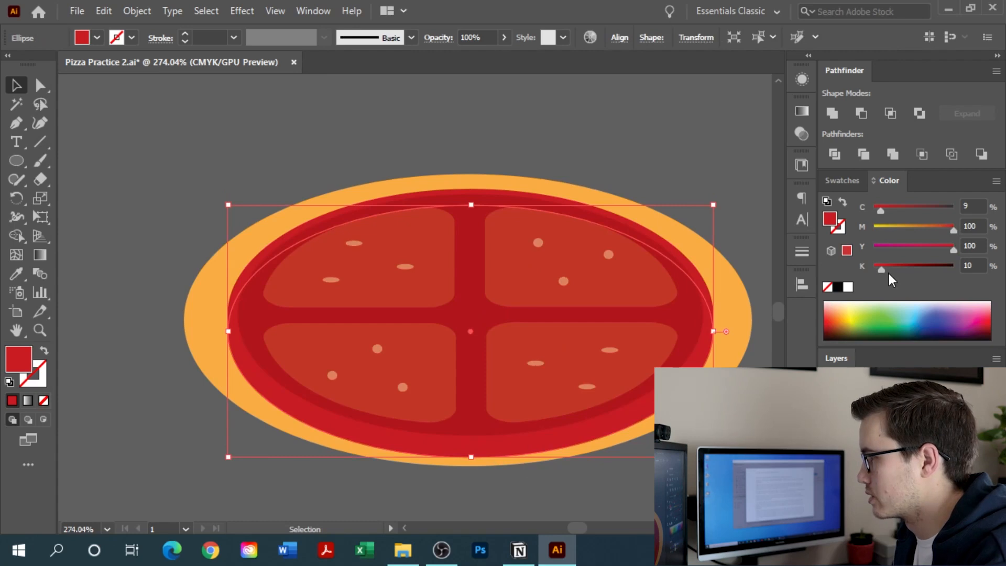
pyautogui.moveTo(891, 272); pyautogui.dragTo(899, 274)
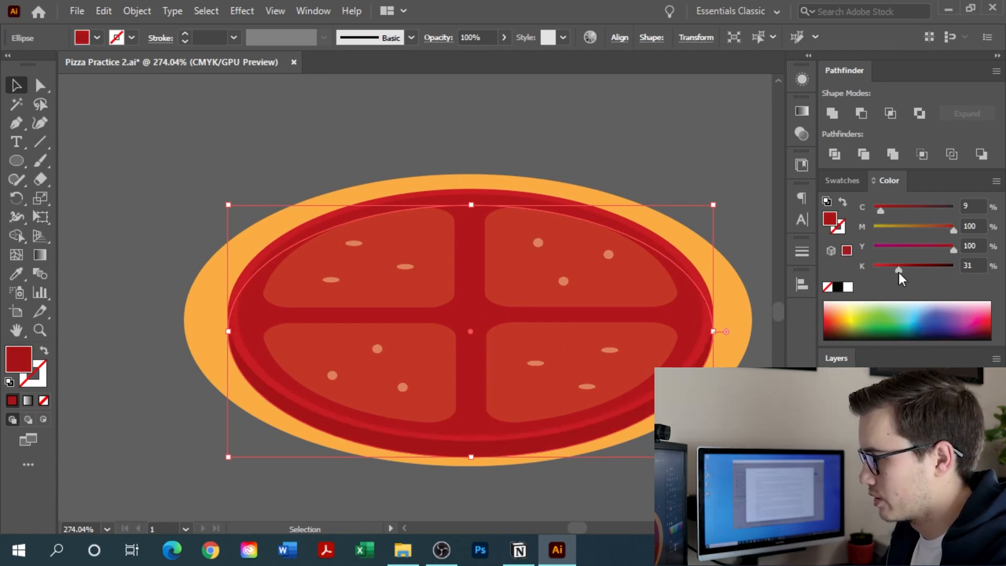
pyautogui.hotkey('ctrl', 'space')
pyautogui.moveTo(628, 292); pyautogui.dragTo(534, 321)
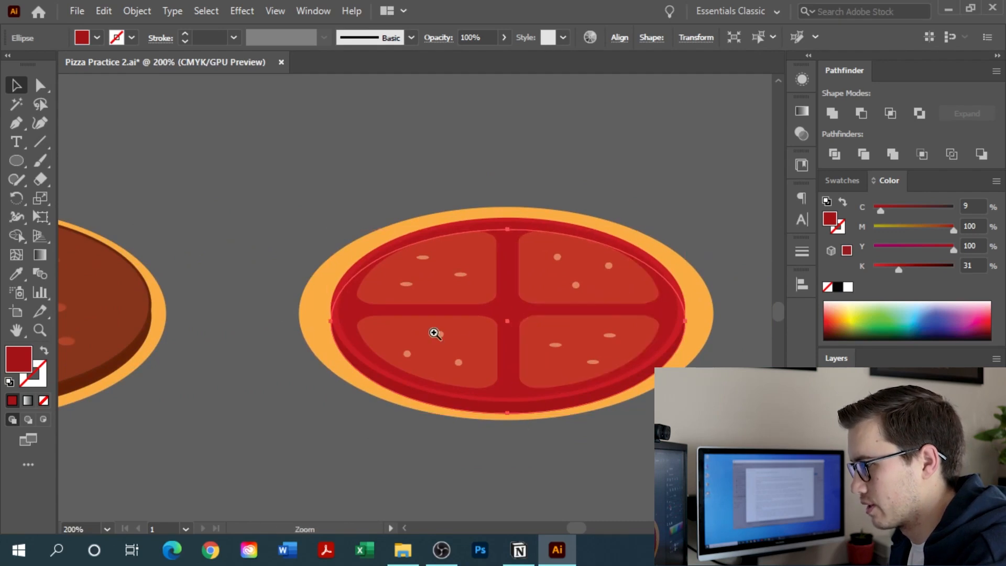
pyautogui.click(654, 506)
# Step: Group all the tomato slice artwork, leaving the orange oval out of the group
pyautogui.hotkey('ctrl', 'space')
pyautogui.moveTo(674, 254); pyautogui.dragTo(539, 312)
pyautogui.moveTo(691, 191); pyautogui.dragTo(447, 388)
pyautogui.hotkey('ctrl', 'g')
pyautogui.scroll(-5, 587, 267)
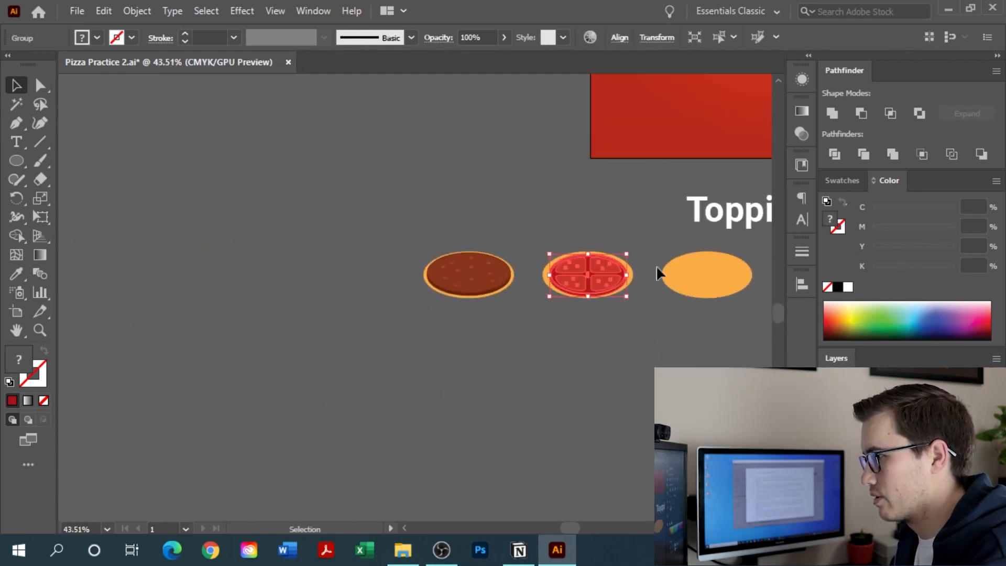
# Step: Draw a small dark red ellipse above the centre of the third orange oval and add a smaller concentric copy inside it
pyautogui.moveTo(599, 281); pyautogui.dragTo(566, 229)
pyautogui.moveTo(569, 238); pyautogui.dragTo(495, 221)
pyautogui.moveTo(531, 232); pyautogui.dragTo(458, 265)
pyautogui.moveTo(469, 330); pyautogui.dragTo(645, 275)
pyautogui.moveTo(487, 354); pyautogui.dragTo(468, 243)
pyautogui.scroll(-3, 487, 341)
pyautogui.scroll(4, 529, 345)
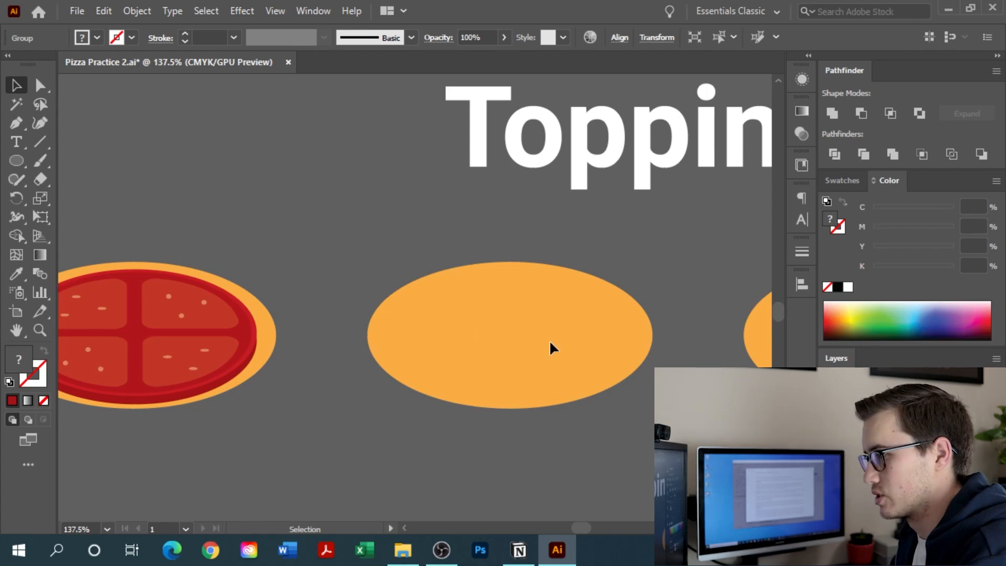
pyautogui.moveTo(505, 307); pyautogui.dragTo(556, 330)
pyautogui.press('l')
pyautogui.press('v')
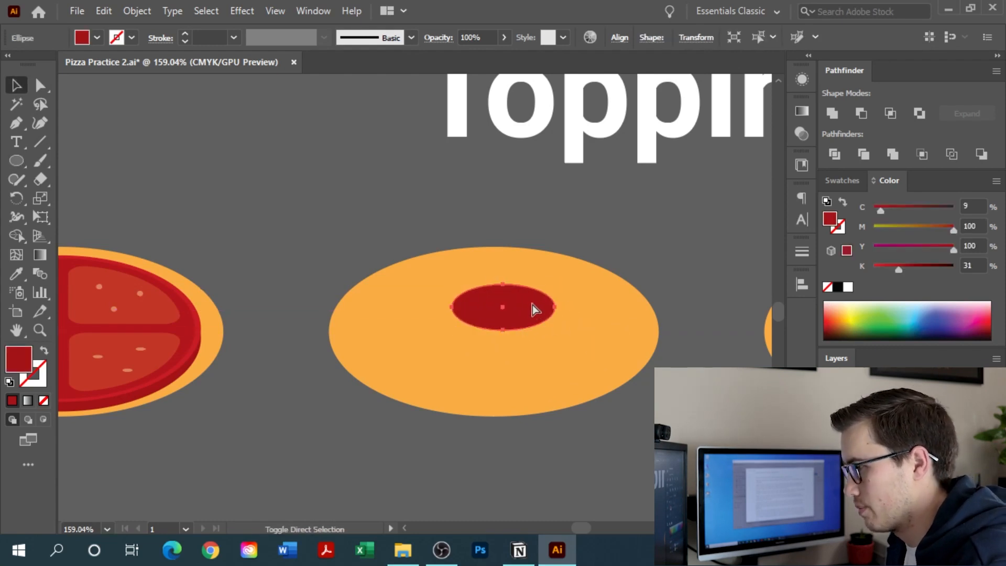
pyautogui.moveTo(555, 284)
pyautogui.mouseDown()
pyautogui.moveTo(526, 291)
pyautogui.moveTo(570, 278)
pyautogui.moveTo(524, 295)
pyautogui.moveTo(568, 283)
pyautogui.mouseUp()
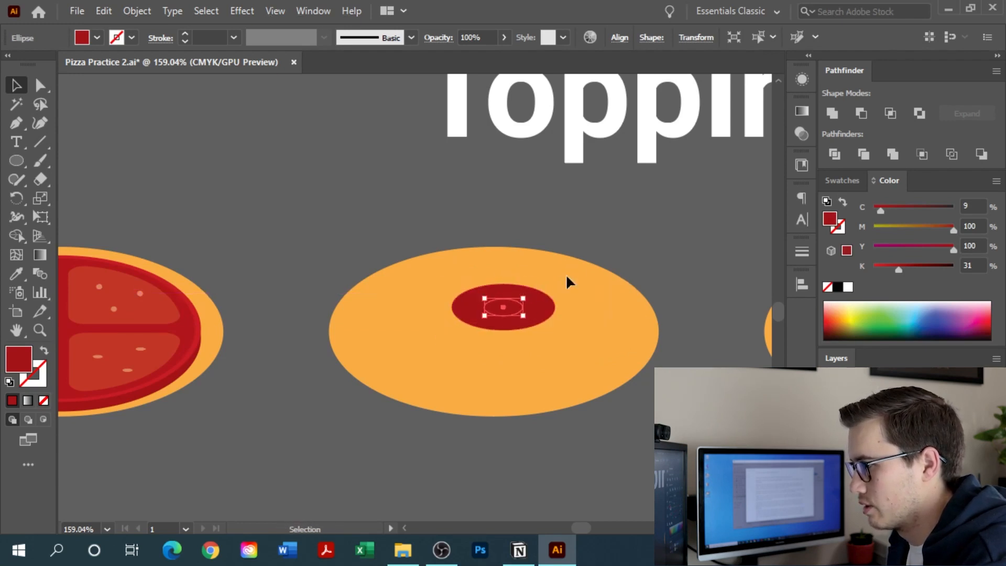
# Step: Cut the small inner ellipse out of the dark red ellipse to form a ring and fill the ring with dark grey, K 92
pyautogui.click(917, 114)
pyautogui.scroll(3, 473, 312)
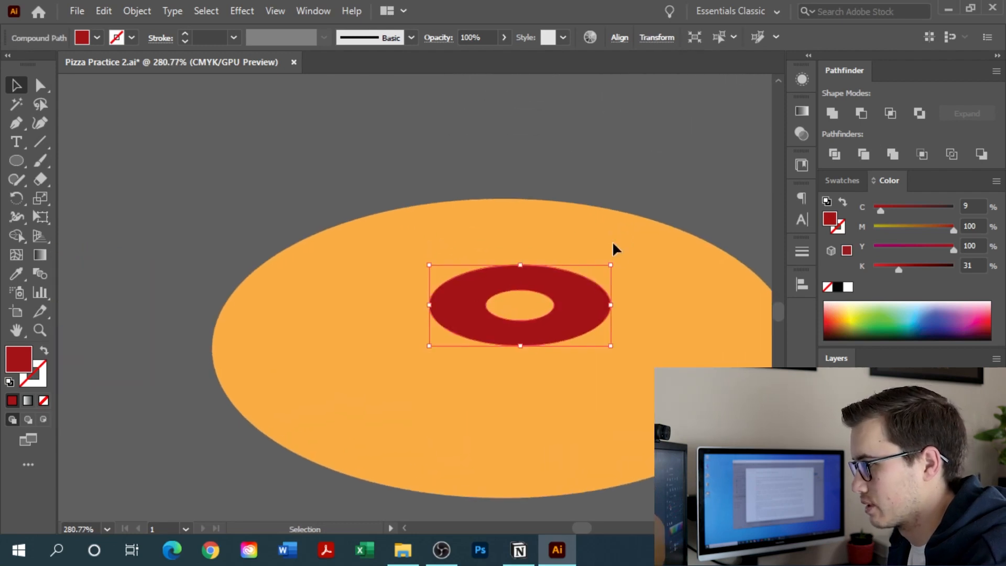
pyautogui.click(397, 355)
pyautogui.click(908, 338)
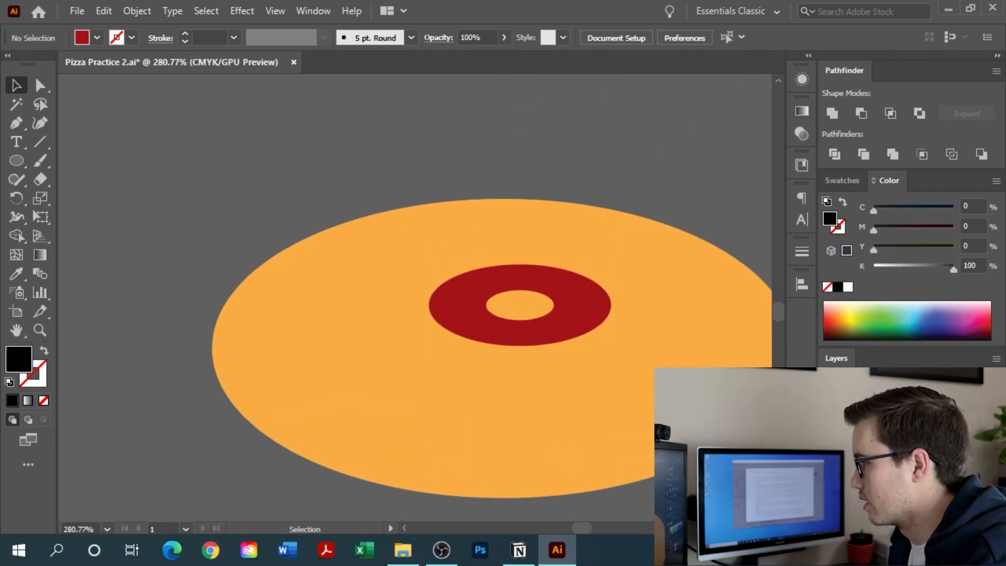
pyautogui.hotkey('ctrl', 'z')
pyautogui.hotkey('ctrl', 'z')
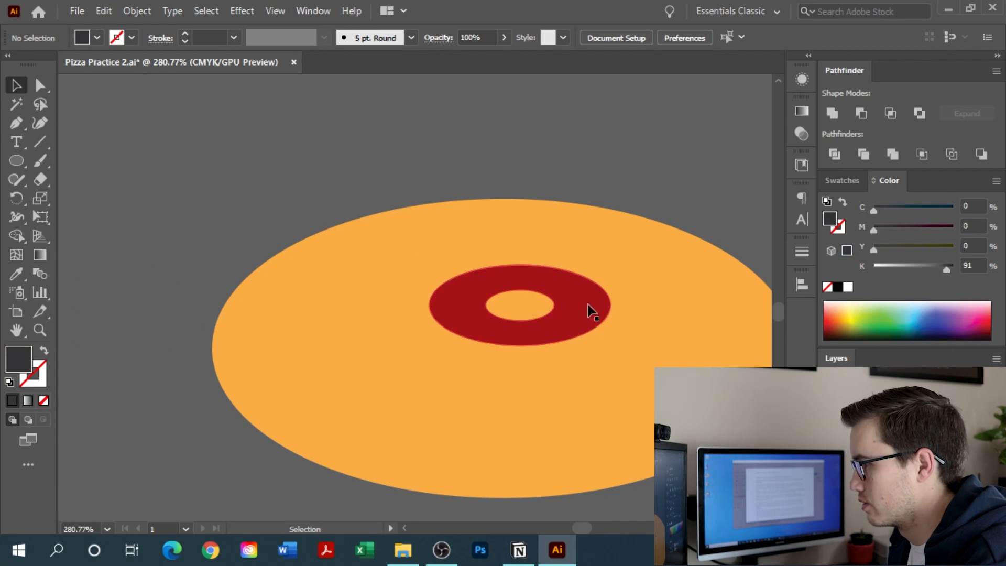
pyautogui.click(908, 315)
pyautogui.moveTo(958, 269); pyautogui.dragTo(944, 271)
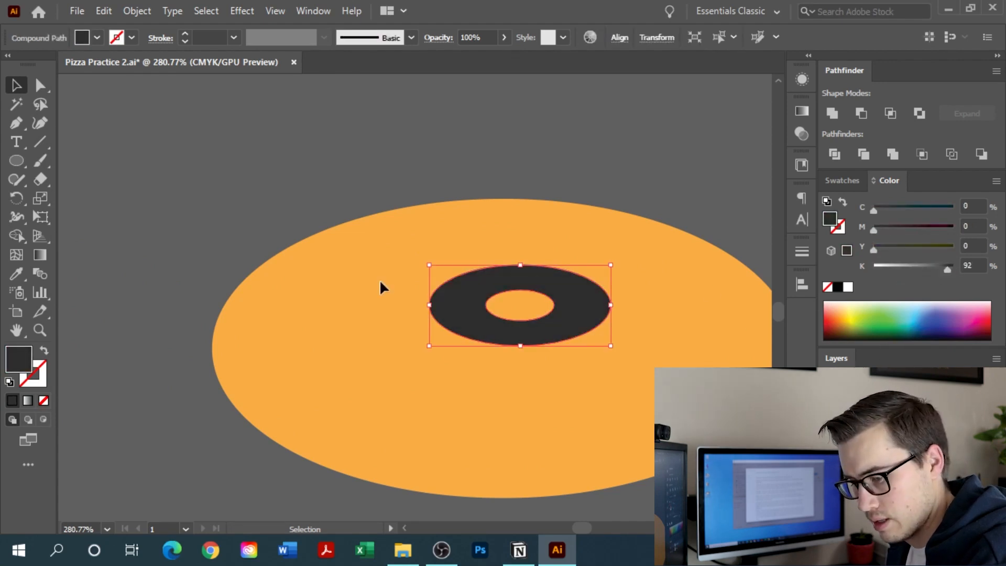
# Step: Place a copy of the dark grey ring slightly lower, fill it with K 100 black, and send it behind the original
pyautogui.click(671, 291)
pyautogui.moveTo(561, 308); pyautogui.dragTo(559, 331)
pyautogui.click(609, 339)
pyautogui.moveTo(951, 269); pyautogui.dragTo(955, 269)
pyautogui.hotkey('ctrl', '[')
pyautogui.click(622, 279)
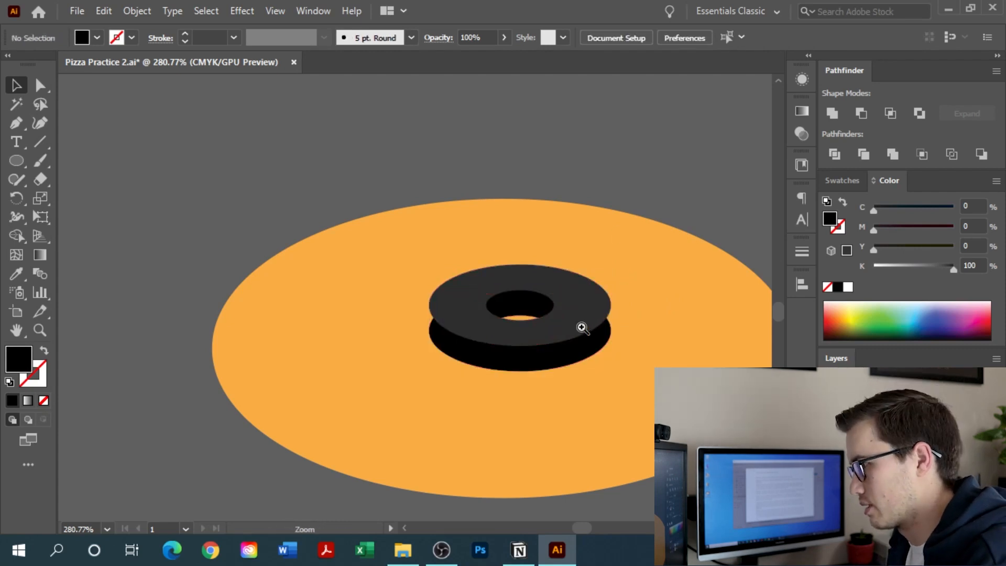
# Step: Draw a small black rectangle bridging the two rings on one side and place a matching one on the opposite side
pyautogui.scroll(2, 580, 325)
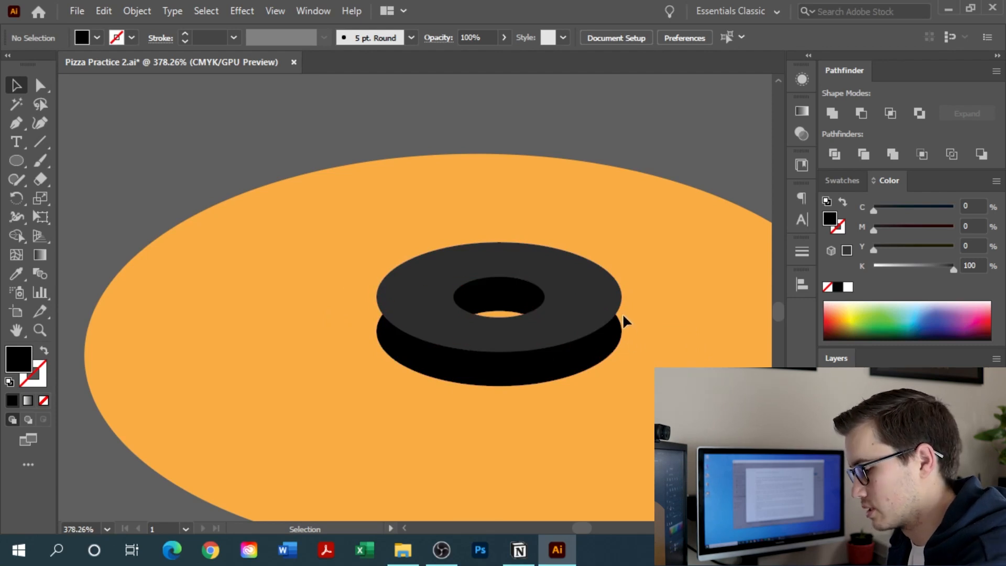
pyautogui.press('m')
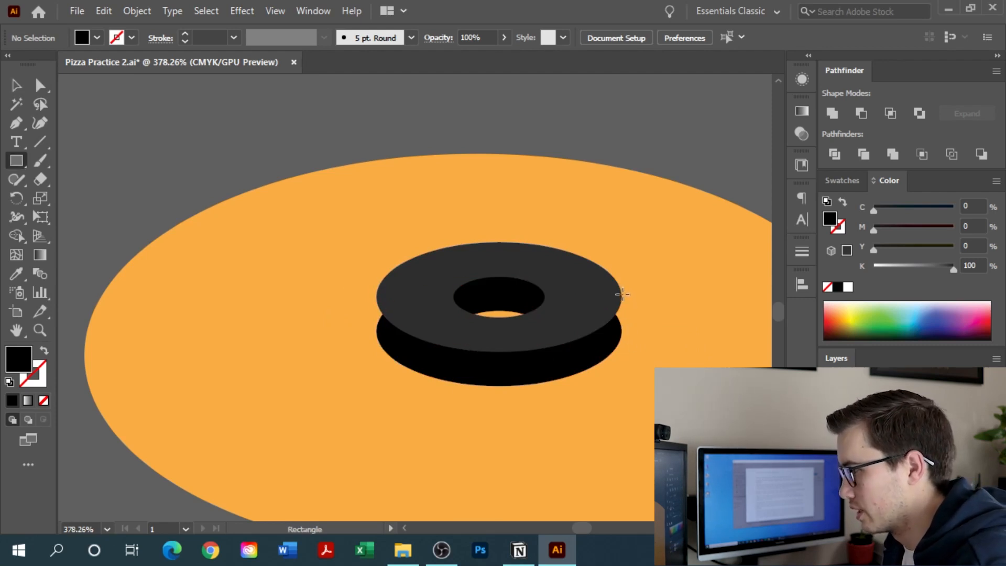
pyautogui.moveTo(622, 294); pyautogui.dragTo(390, 325)
pyautogui.press('v')
pyautogui.hotkey('ctrl', 'z')
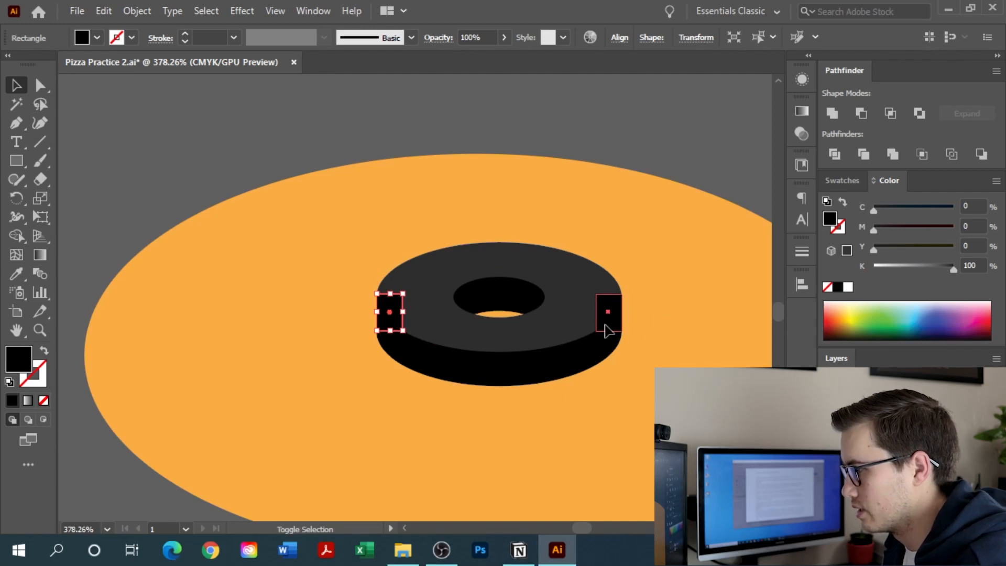
# Step: Unite both rectangles with the lower black ring and send the merged shape behind the dark grey ring
pyautogui.keyDown('shift'); pyautogui.click(608, 325); pyautogui.keyUp('shift')
pyautogui.keyDown('shift'); pyautogui.click(474, 379); pyautogui.keyUp('shift')
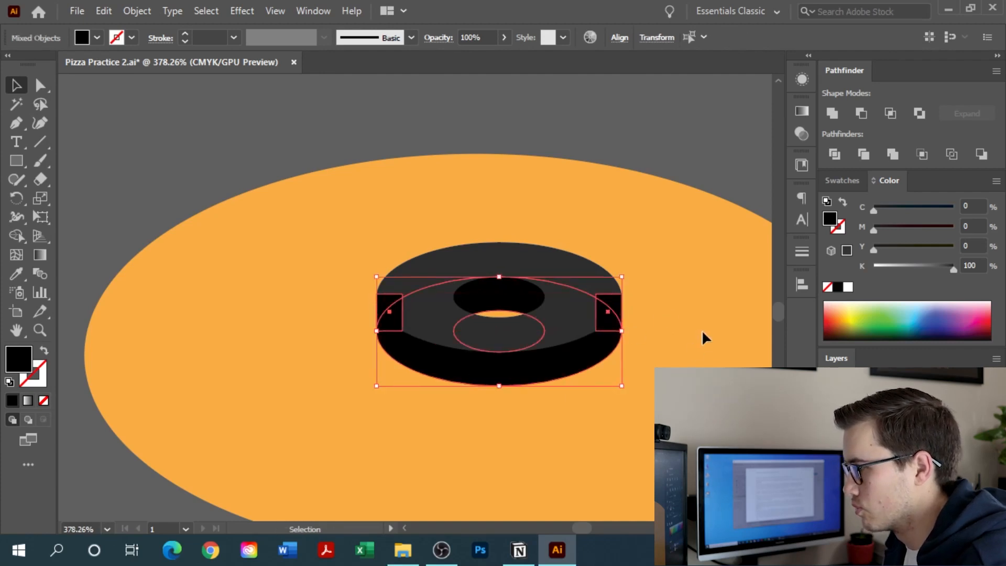
pyautogui.click(832, 113)
pyautogui.hotkey('ctrl', '[')
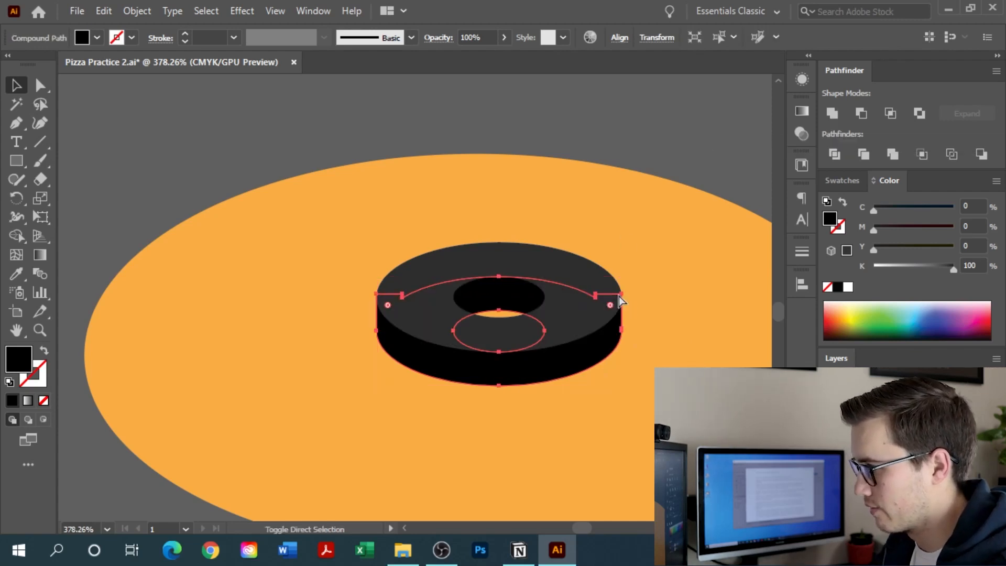
pyautogui.click(656, 255)
pyautogui.scroll(-6, 449, 292)
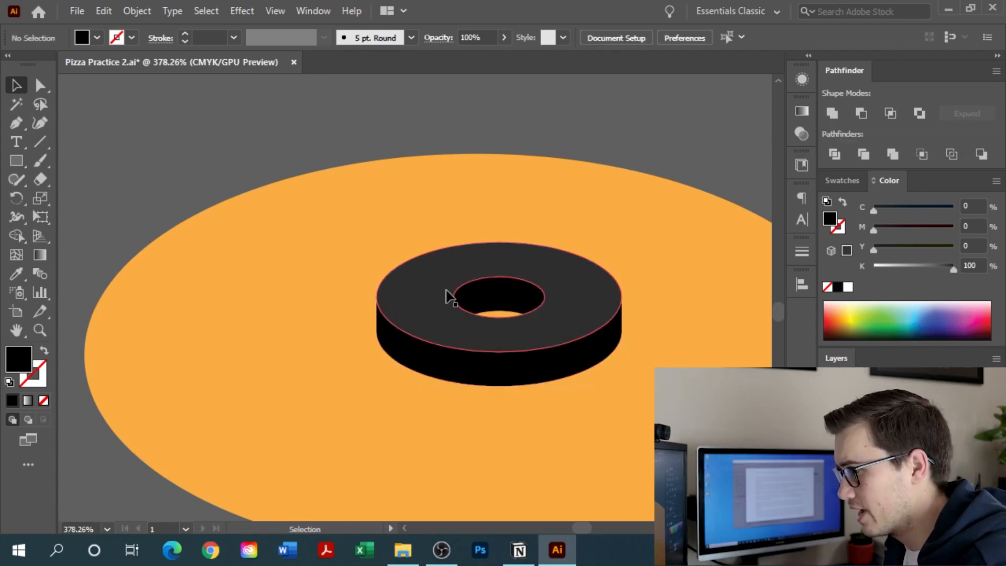
# Step: Group the dark grey ring with its black edge shape as one olive, leaving the orange oval out
pyautogui.scroll(4, 657, 229)
pyautogui.moveTo(655, 221); pyautogui.dragTo(288, 398)
pyautogui.hotkey('ctrl', 'space')
pyautogui.moveTo(624, 252); pyautogui.dragTo(607, 300)
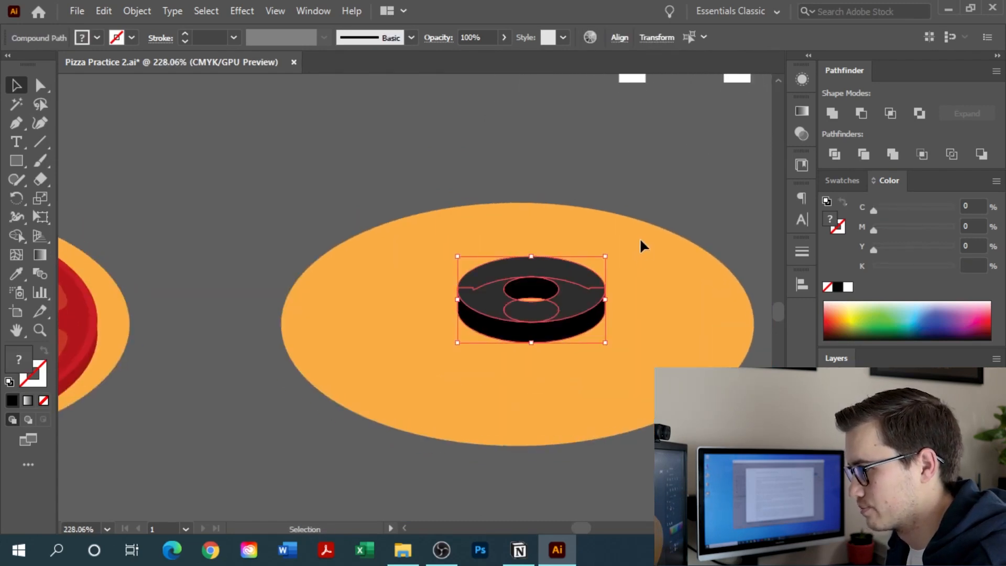
pyautogui.press('a')
pyautogui.hotkey('ctrl', 'g')
# Step: Move the olive group onto the pizza and scale it down to a small topping
pyautogui.hotkey('ctrl', 'space')
pyautogui.moveTo(597, 313); pyautogui.dragTo(236, 362)
pyautogui.press('space')
pyautogui.moveTo(546, 331); pyautogui.dragTo(579, 137)
pyautogui.hotkey('ctrl', 'space')
pyautogui.moveTo(604, 119); pyautogui.dragTo(676, 100)
pyautogui.press('space')
pyautogui.moveTo(583, 194); pyautogui.dragTo(516, 440)
pyautogui.keyDown('shift'); pyautogui.moveTo(508, 374); pyautogui.dragTo(646, 321); pyautogui.keyUp('shift')
# Step: Scatter copies of the small olive across the pizza's cheese between the pepperoni and tomato slices
pyautogui.hotkey('ctrl', 'space')
pyautogui.moveTo(482, 403); pyautogui.dragTo(546, 264)
pyautogui.keyDown('alt'); pyautogui.moveTo(534, 264); pyautogui.dragTo(208, 96); pyautogui.keyUp('alt')
pyautogui.keyDown('alt'); pyautogui.moveTo(209, 95); pyautogui.dragTo(168, 184); pyautogui.keyUp('alt')
pyautogui.keyDown('alt'); pyautogui.moveTo(175, 187); pyautogui.dragTo(667, 305); pyautogui.keyUp('alt')
pyautogui.press('space')
pyautogui.keyDown('alt'); pyautogui.moveTo(666, 470); pyautogui.dragTo(693, 481); pyautogui.keyUp('alt')
pyautogui.keyDown('ctrl'); pyautogui.moveTo(563, 374); pyautogui.dragTo(368, 428); pyautogui.keyUp('ctrl')
pyautogui.moveTo(369, 427); pyautogui.dragTo(379, 251)
pyautogui.keyDown('ctrl'); pyautogui.moveTo(435, 267); pyautogui.dragTo(326, 322); pyautogui.keyUp('ctrl')
pyautogui.moveTo(402, 388); pyautogui.dragTo(407, 367)
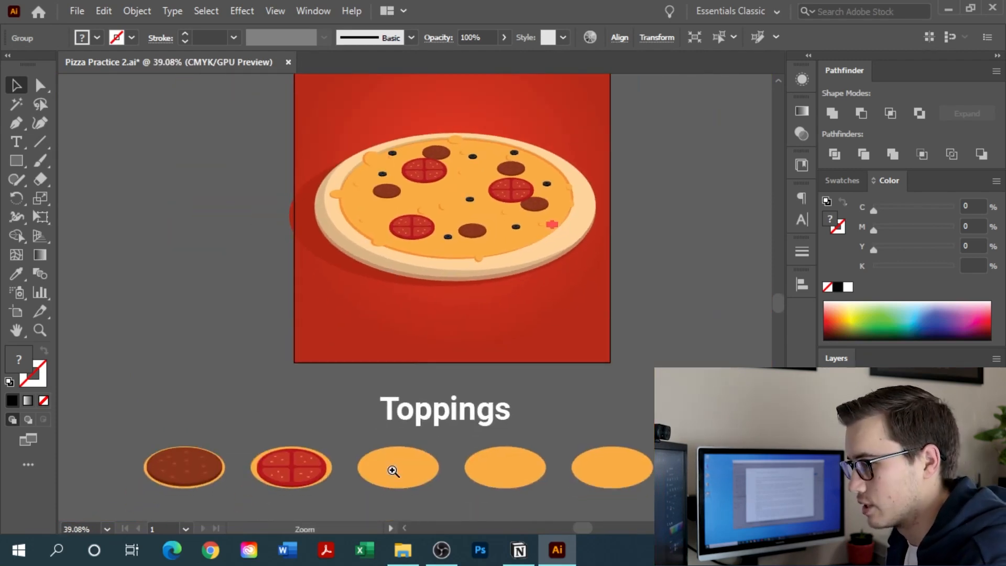
# Step: Place a copy of the pizza's olive on the third orange oval and enlarge it there
pyautogui.keyDown('alt'); pyautogui.moveTo(445, 233); pyautogui.dragTo(449, 443); pyautogui.keyUp('alt')
pyautogui.click(445, 445)
pyautogui.moveTo(407, 470); pyautogui.dragTo(410, 469)
pyautogui.click(605, 413)
# Step: Draw a large black five-pointed star over the fourth orange oval with the Star tool
pyautogui.keyDown('ctrl'); pyautogui.moveTo(537, 473); pyautogui.dragTo(508, 324); pyautogui.keyUp('ctrl')
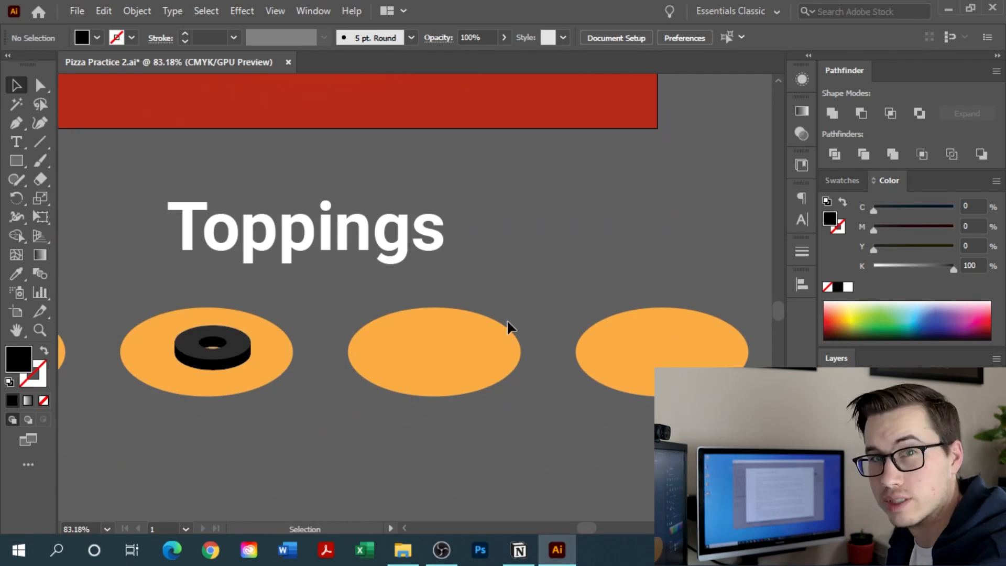
pyautogui.keyDown('ctrl'); pyautogui.moveTo(433, 350); pyautogui.dragTo(467, 337); pyautogui.keyUp('ctrl')
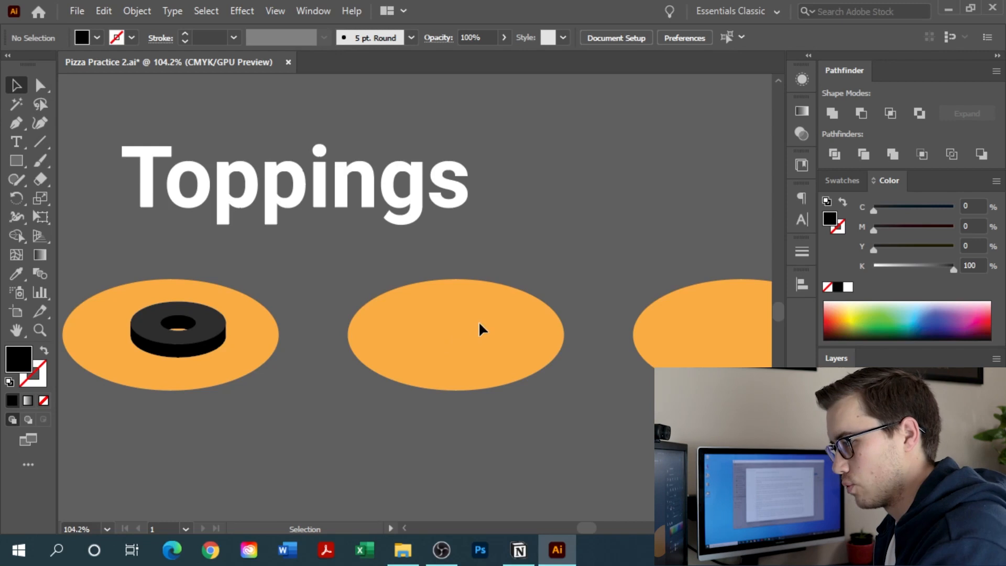
pyautogui.click(21, 163)
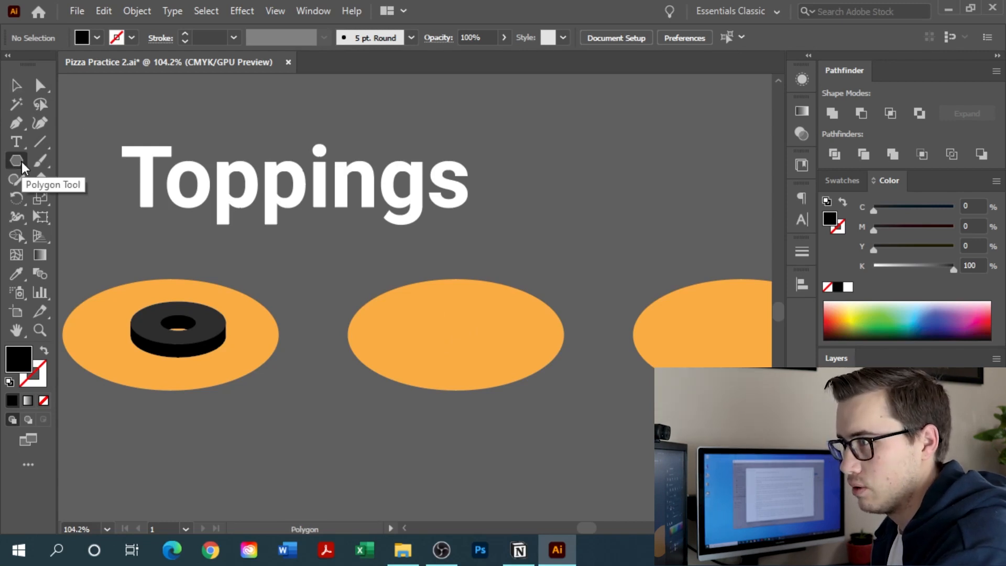
pyautogui.moveTo(20, 159); pyautogui.dragTo(105, 233)
pyautogui.click(105, 237)
pyautogui.moveTo(454, 333); pyautogui.dragTo(556, 257)
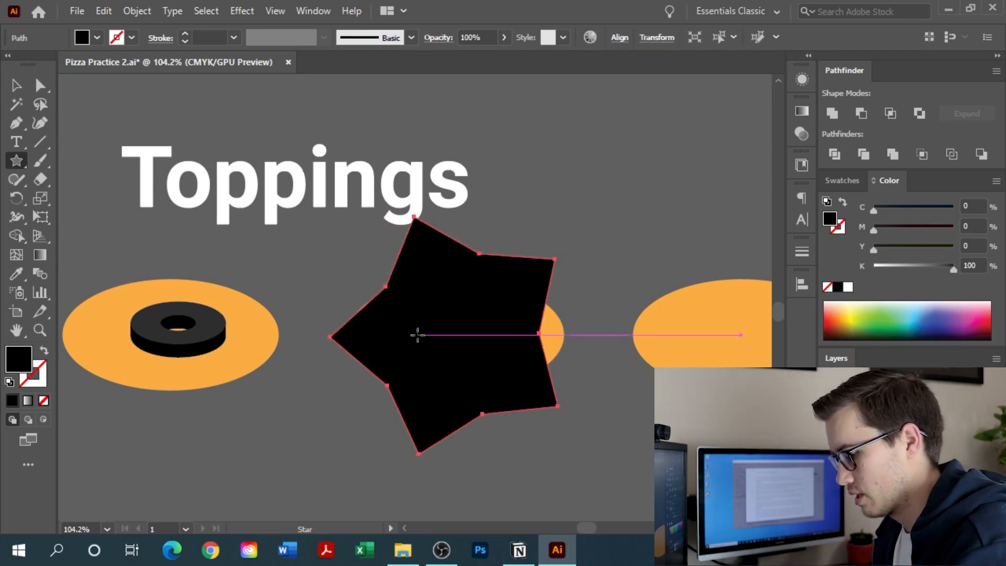
# Step: Round all the star's corners into a smooth, wavy five-lobed shape
pyautogui.press('v')
pyautogui.press('a')
pyautogui.moveTo(536, 274); pyautogui.dragTo(566, 277)
pyautogui.press('v')
pyautogui.click(591, 255)
pyautogui.hotkey('ctrl', 'space')
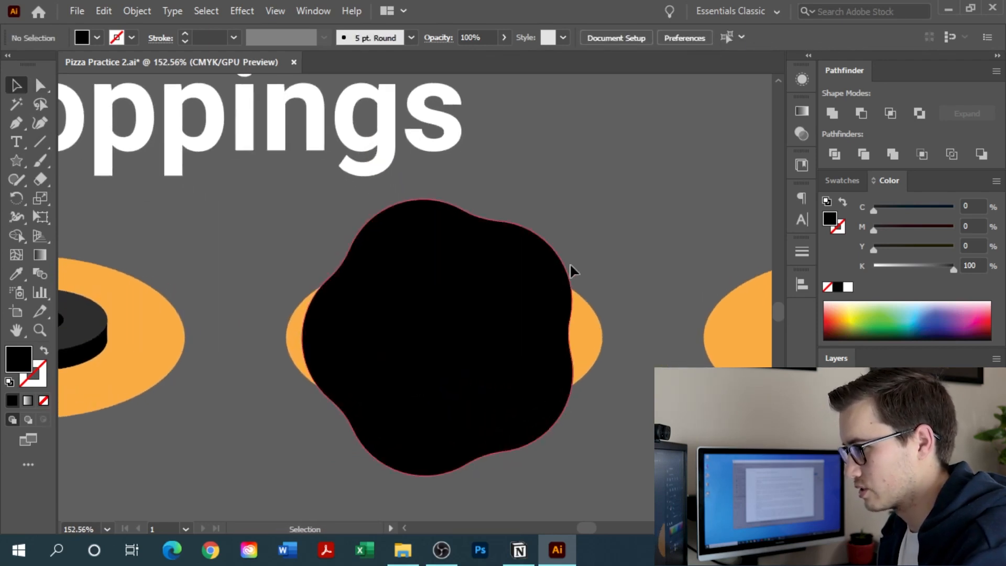
# Step: Rotate the wavy shape slightly and fill it with green, C 83.53, M 32.94, Y 100, K 25.1
pyautogui.moveTo(449, 353)
pyautogui.mouseDown()
pyautogui.moveTo(462, 350)
pyautogui.moveTo(451, 348)
pyautogui.mouseUp()
pyautogui.moveTo(882, 321); pyautogui.dragTo(871, 325)
pyautogui.click(869, 331)
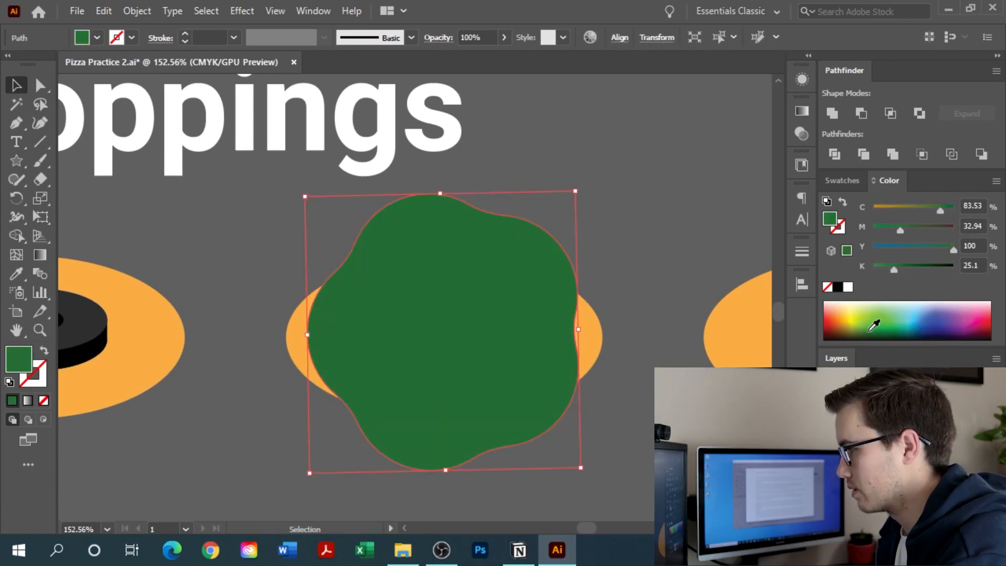
pyautogui.click(661, 225)
# Step: Make a concentric smaller copy of the green shape, about 1.98 by 2.01 in, and subtract it to leave a thin wavy ring
pyautogui.click(456, 297)
pyautogui.press('a')
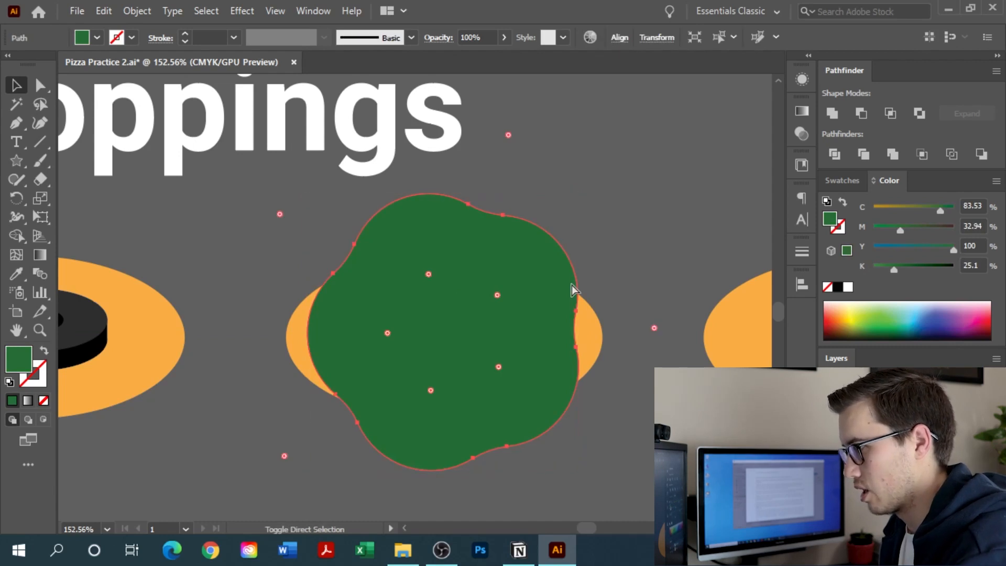
pyautogui.press('v')
pyautogui.moveTo(574, 195); pyautogui.dragTo(564, 204)
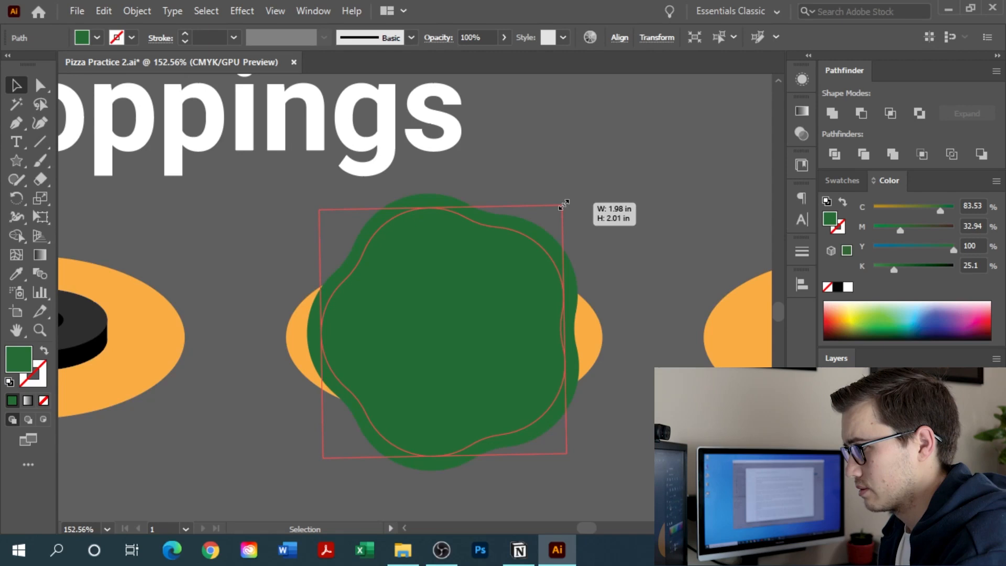
pyautogui.moveTo(564, 203); pyautogui.dragTo(564, 204)
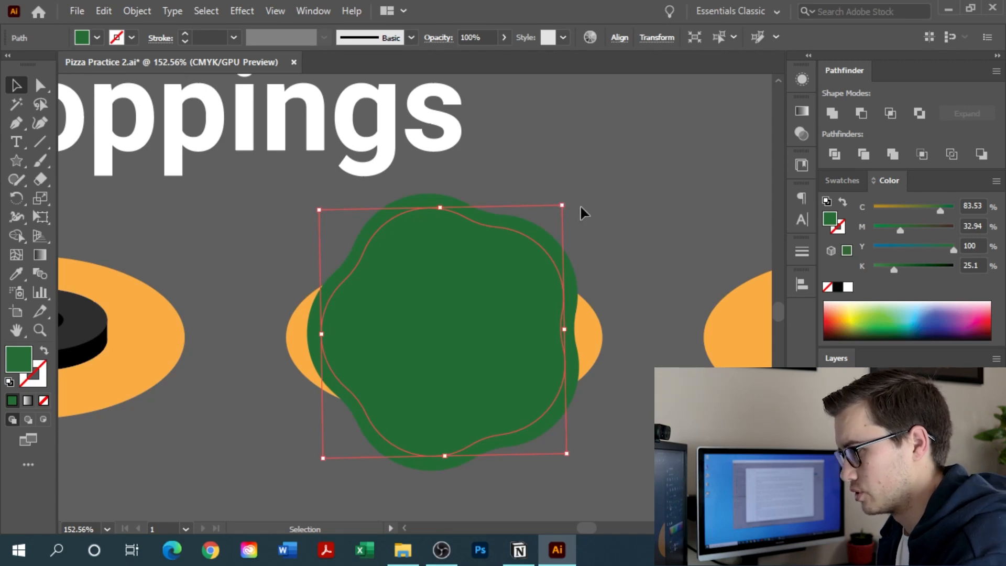
pyautogui.keyDown('shift'); pyautogui.click(505, 330); pyautogui.keyUp('shift')
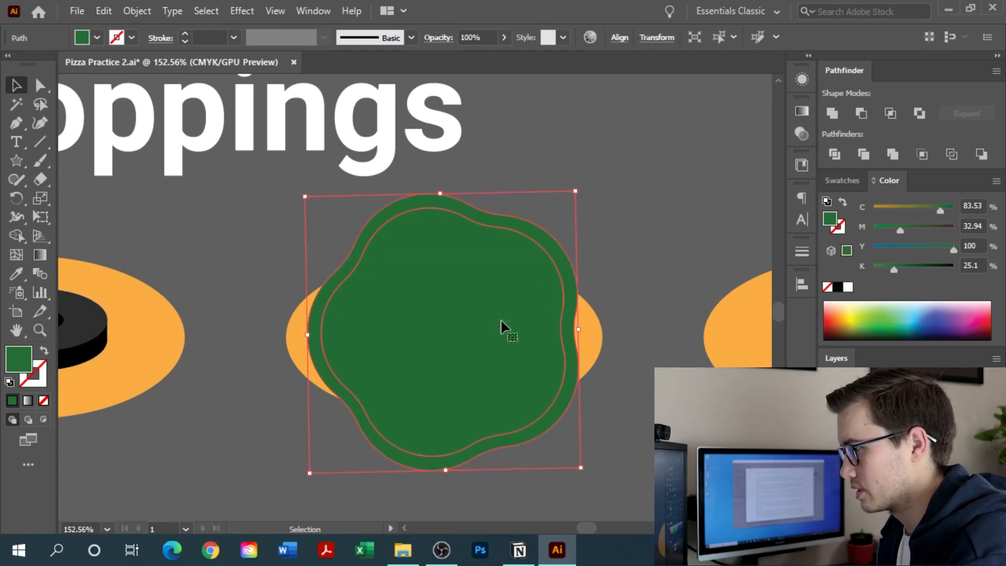
pyautogui.click(866, 118)
pyautogui.moveTo(512, 287); pyautogui.dragTo(563, 261)
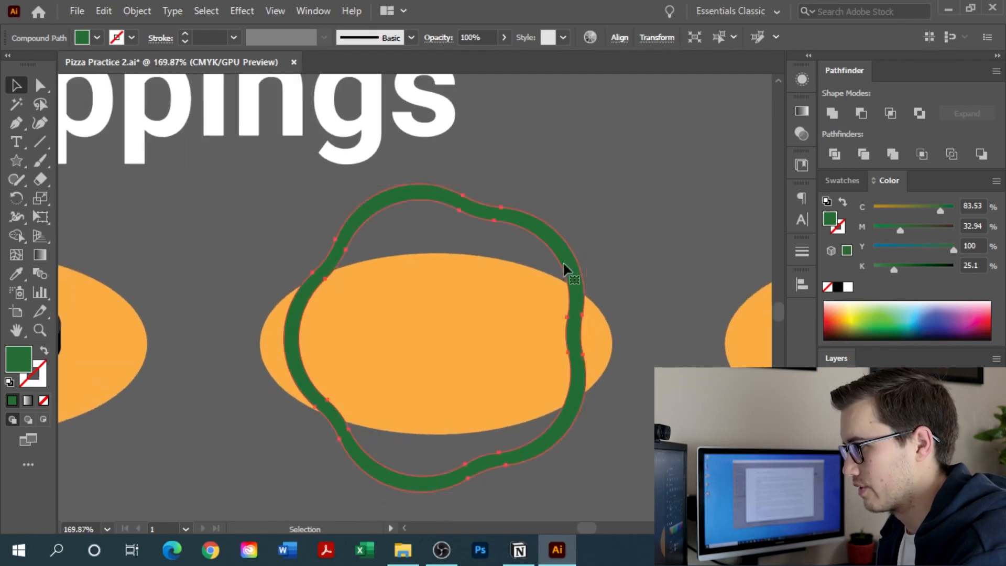
# Step: Add a smaller copy of the green ring inside it, about 2 by 2.04 in, and set its fill's cyan to 64
pyautogui.hotkey('ctrl', 'shift', 'a')
pyautogui.click(573, 258)
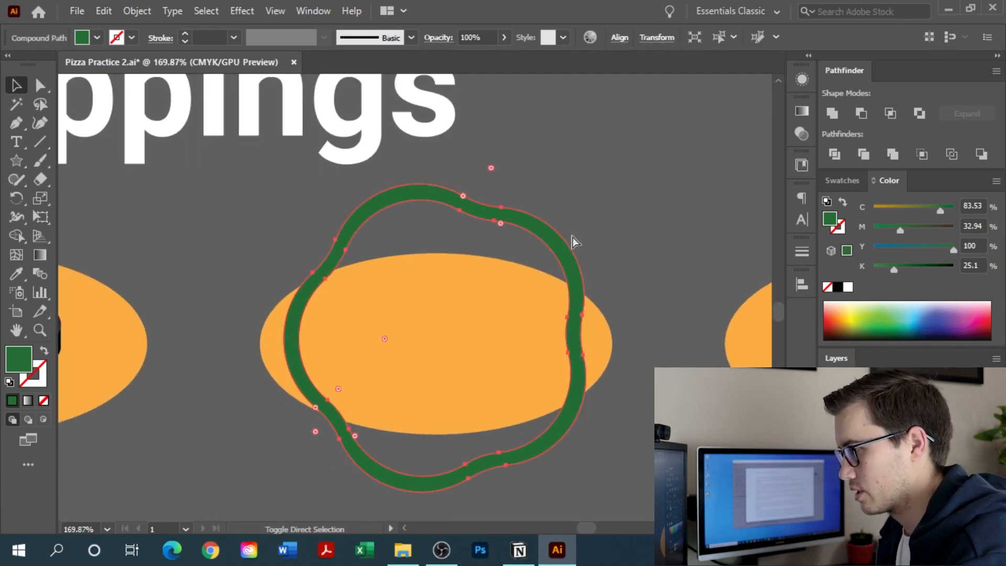
pyautogui.moveTo(586, 186); pyautogui.dragTo(574, 193)
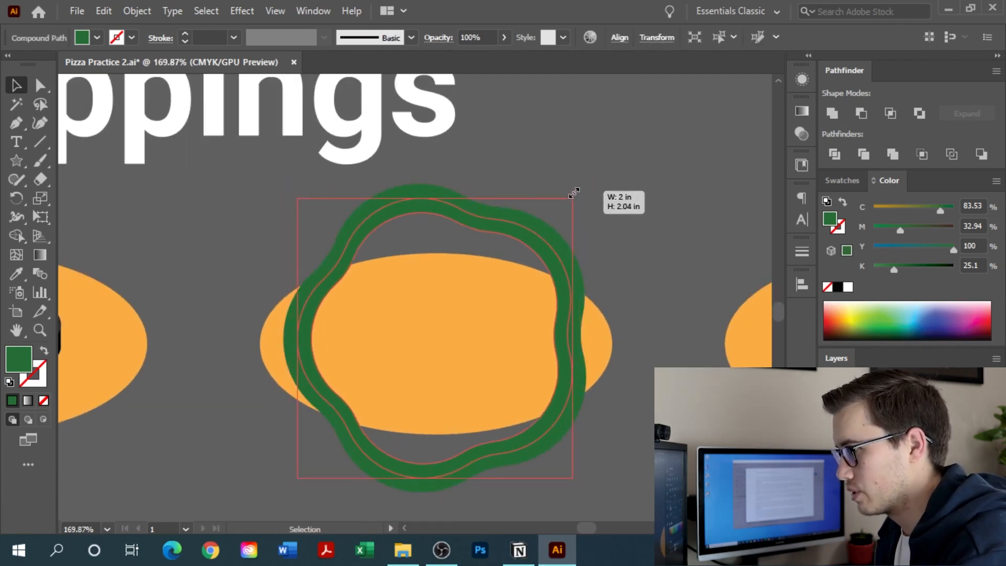
pyautogui.moveTo(574, 193); pyautogui.dragTo(573, 194)
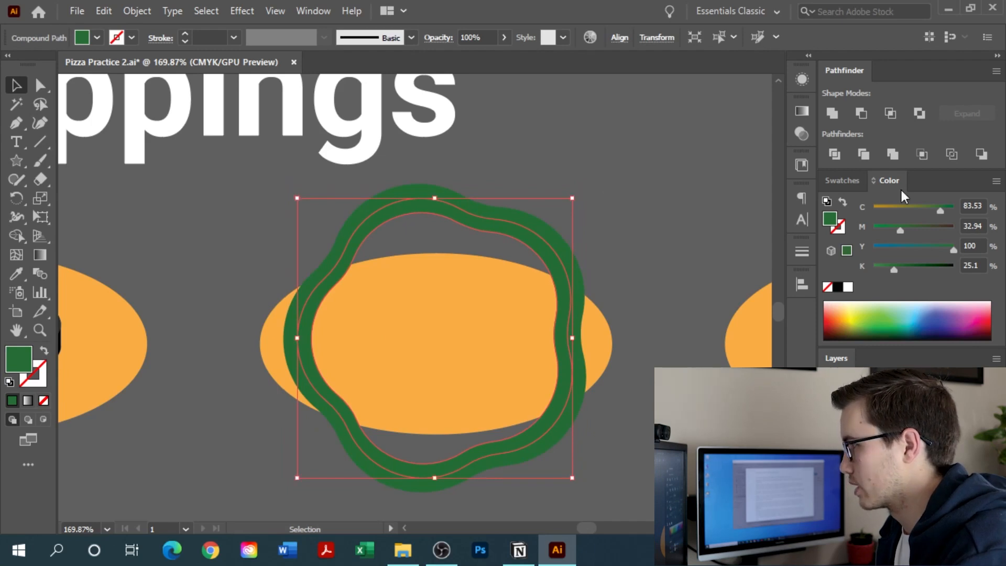
pyautogui.moveTo(930, 209); pyautogui.dragTo(925, 209)
pyautogui.click(650, 228)
pyautogui.moveTo(479, 283)
pyautogui.mouseDown()
pyautogui.moveTo(343, 353)
pyautogui.moveTo(477, 284)
pyautogui.mouseUp()
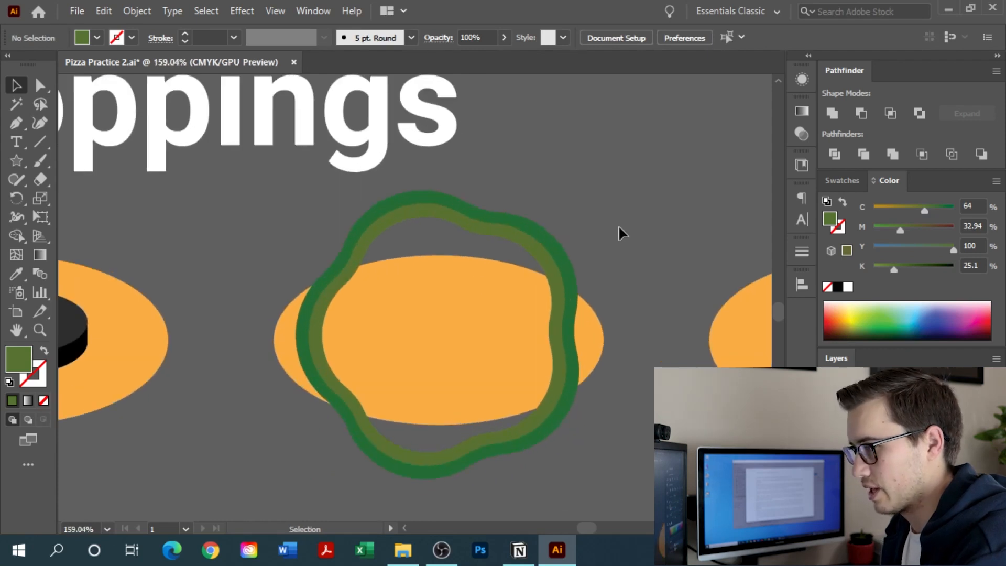
# Step: Group the two green rings and flatten them vertically to fit inside the fourth orange oval
pyautogui.click(353, 399)
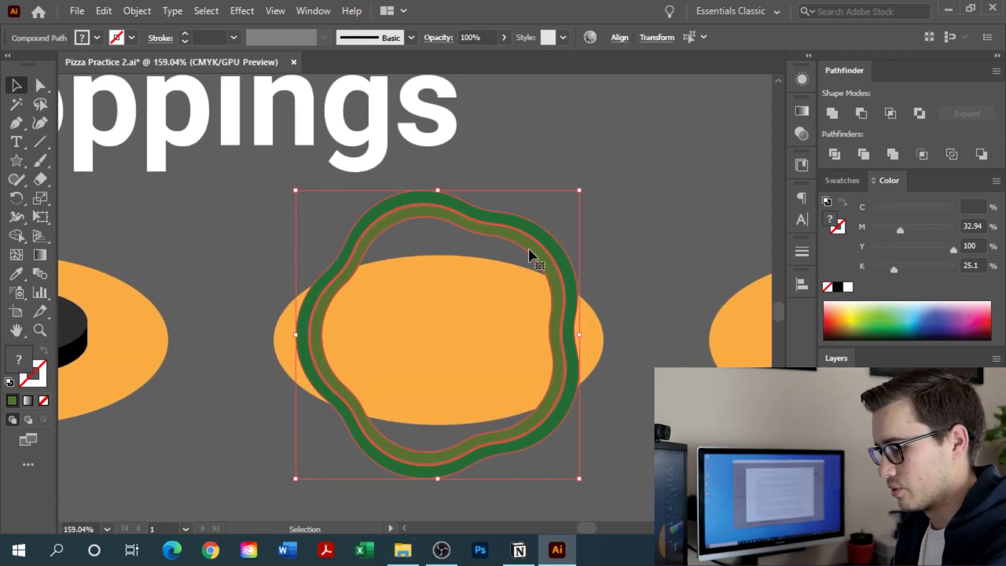
pyautogui.press('a')
pyautogui.press('v')
pyautogui.press('a')
pyautogui.press('v')
pyautogui.click(624, 210)
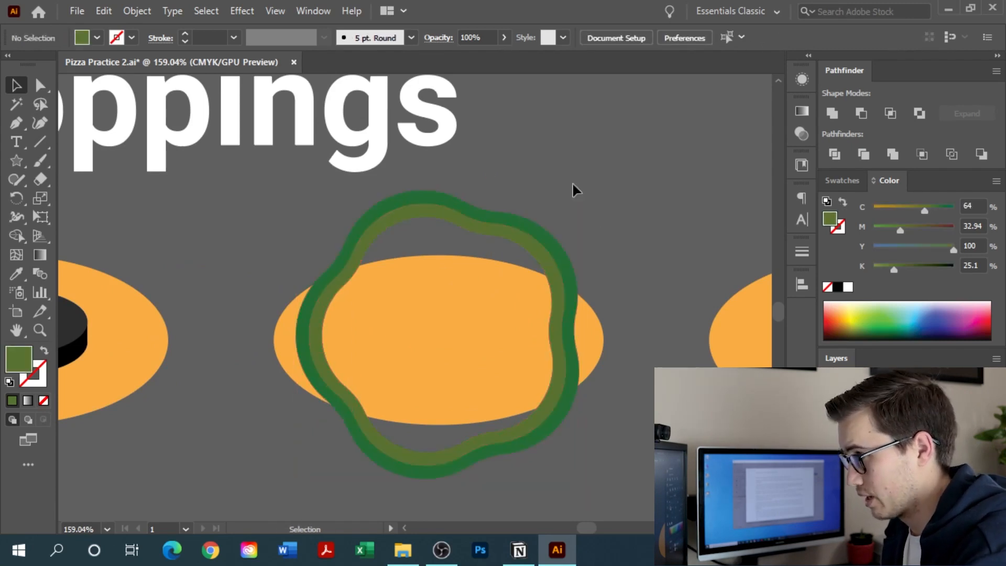
pyautogui.click(534, 231)
pyautogui.moveTo(439, 192); pyautogui.dragTo(435, 333)
pyautogui.moveTo(544, 456); pyautogui.dragTo(540, 385)
pyautogui.moveTo(401, 321); pyautogui.dragTo(444, 295)
pyautogui.moveTo(473, 309); pyautogui.dragTo(452, 280)
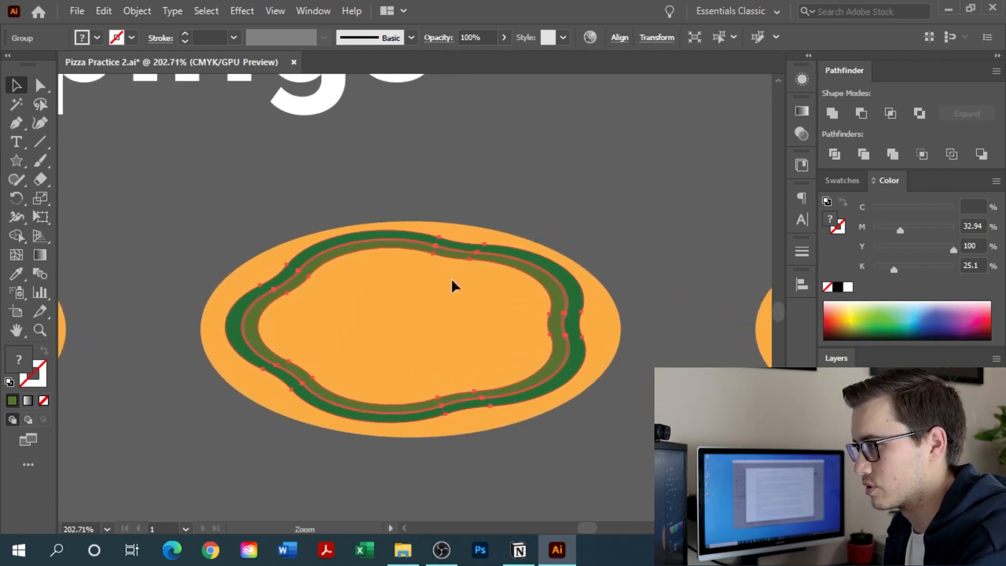
pyautogui.click(598, 224)
# Step: Place a copy of the flattened green ring group slightly below the original, overlapping it
pyautogui.click(409, 278)
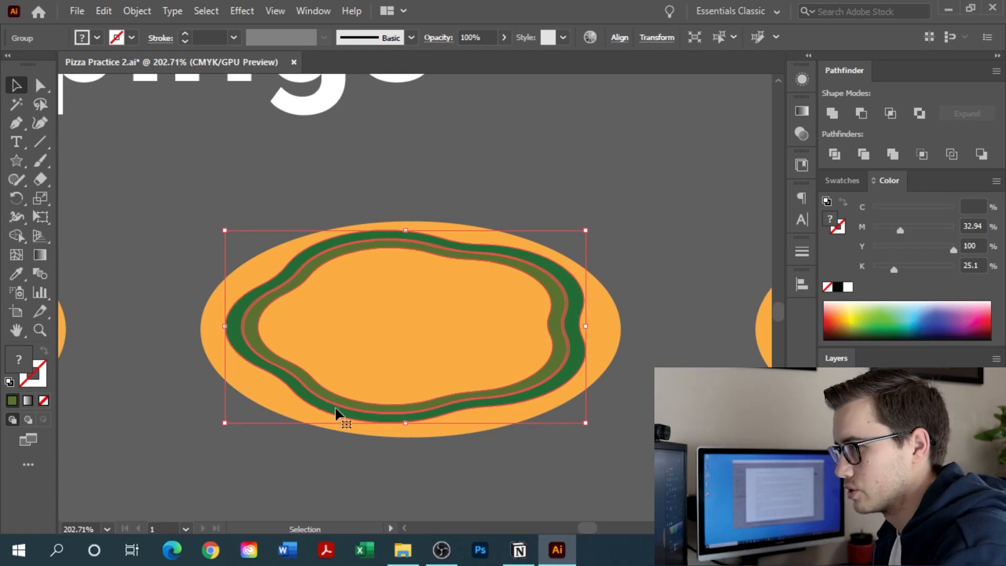
pyautogui.moveTo(367, 410); pyautogui.dragTo(367, 437)
pyautogui.hotkey('ctrl', 'z')
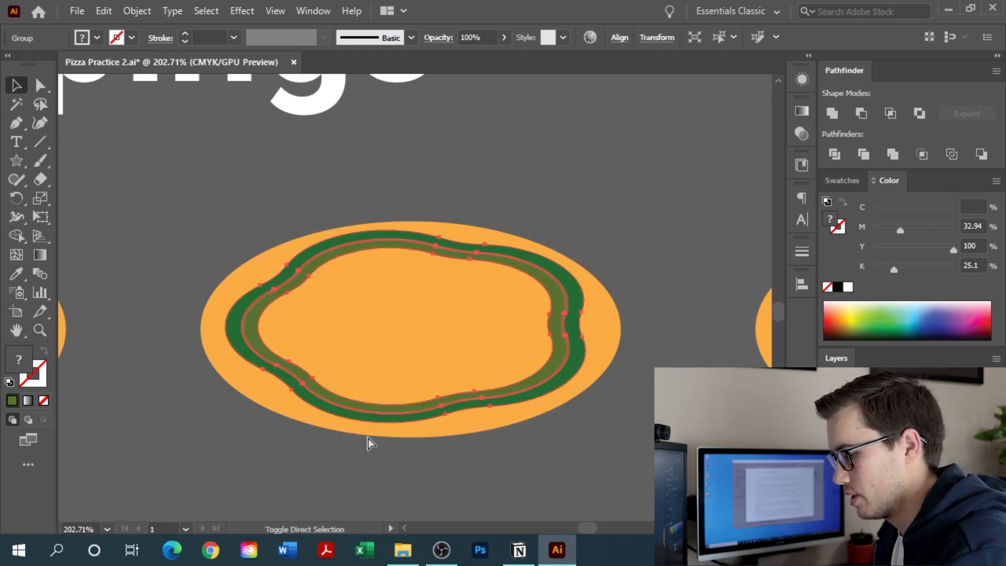
pyautogui.moveTo(391, 416); pyautogui.dragTo(387, 437)
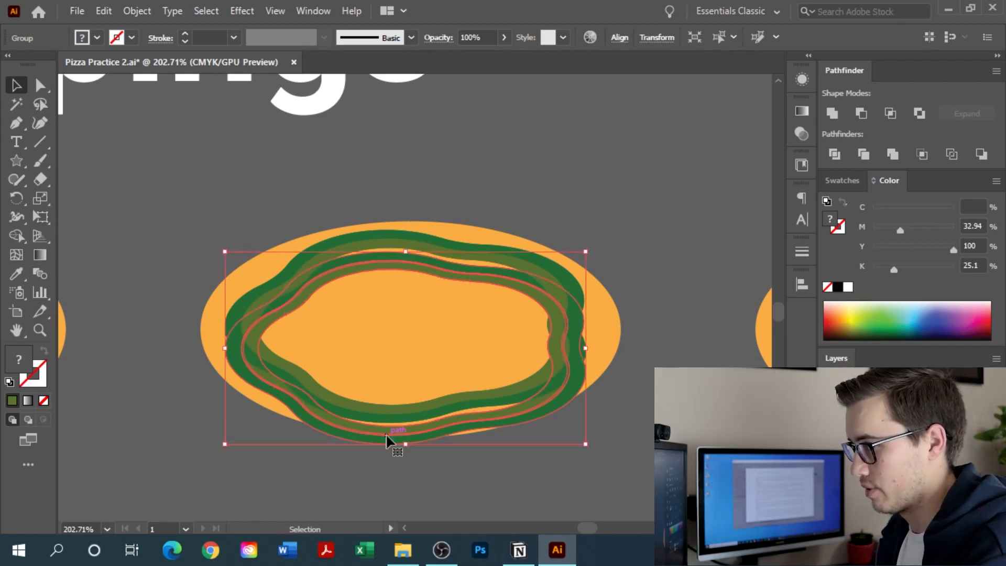
pyautogui.click(560, 207)
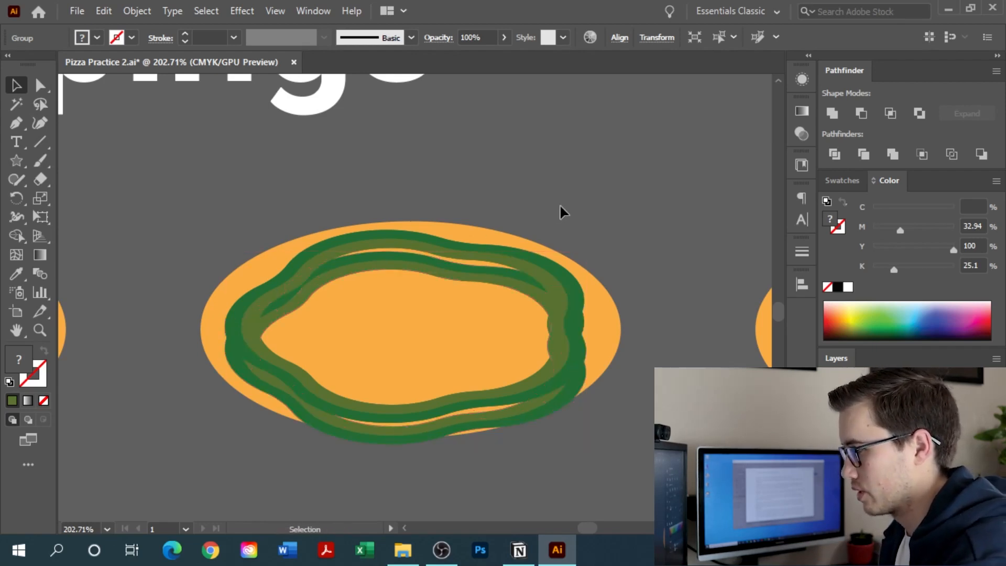
# Step: Blend the two overlapping green pepper ring groups into each other
pyautogui.click(556, 283)
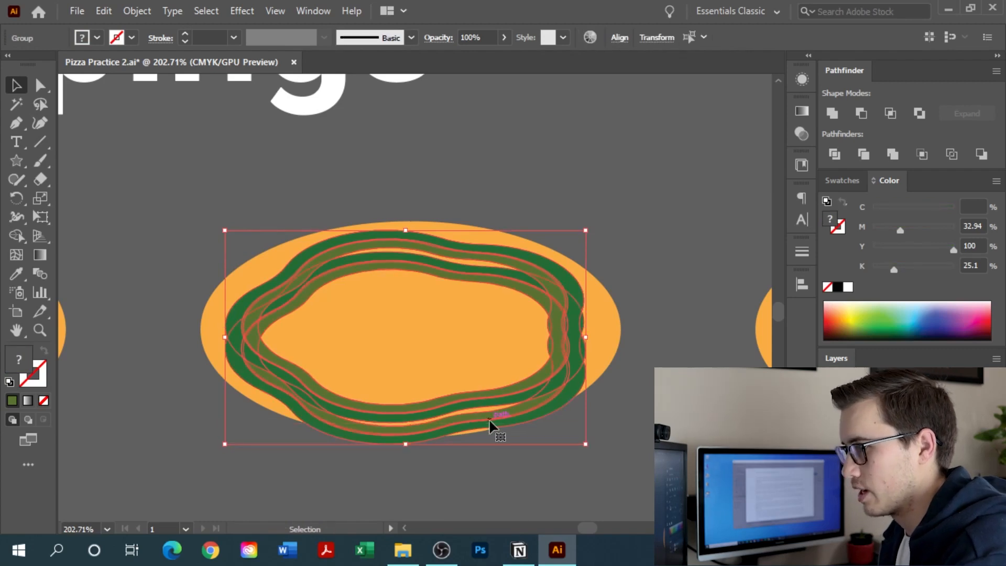
pyautogui.press('w')
pyautogui.click(502, 399)
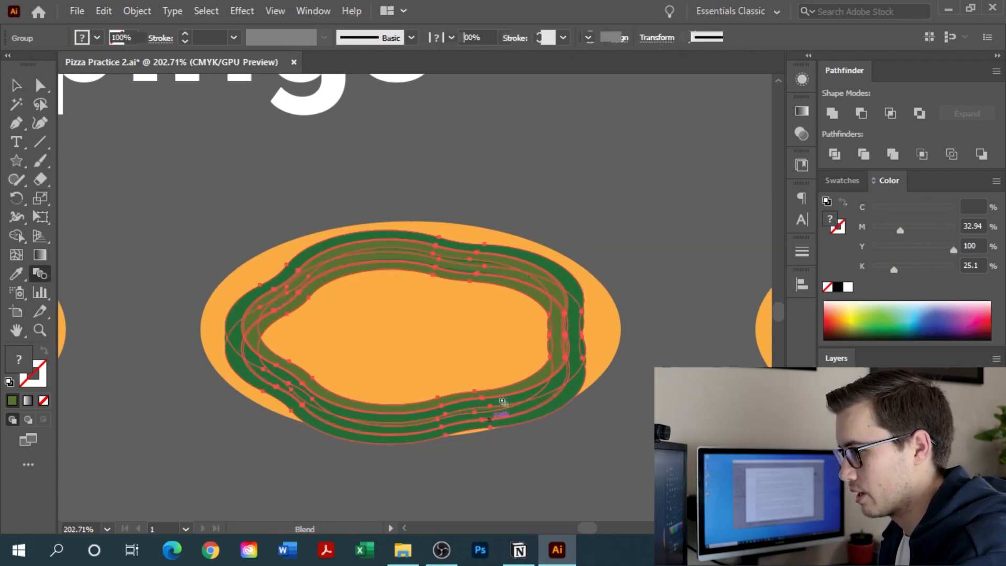
pyautogui.moveTo(620, 336); pyautogui.dragTo(791, 231)
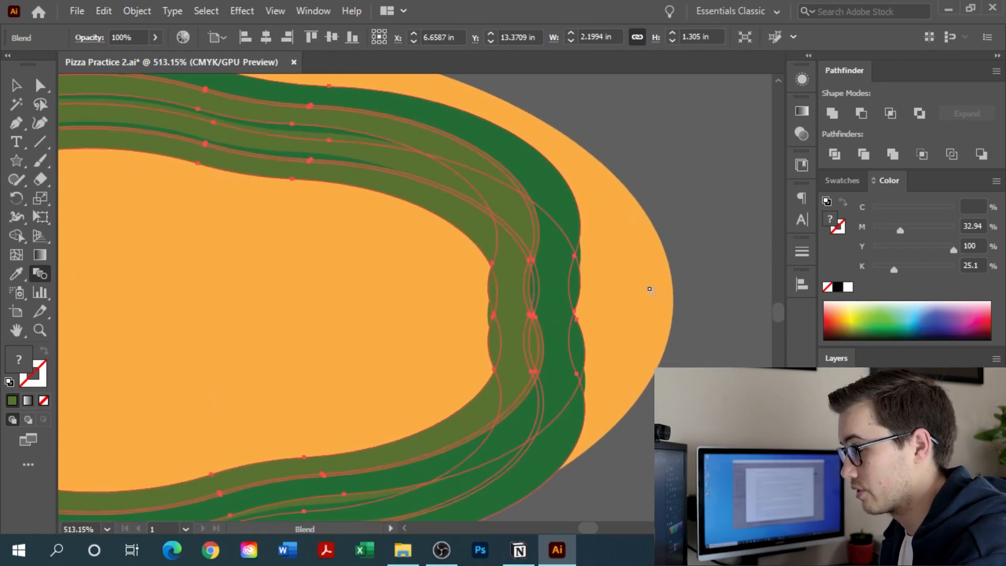
# Step: Set the ring blend's spacing to Specified Steps with 50 steps
pyautogui.press('Return')
pyautogui.click(649, 184)
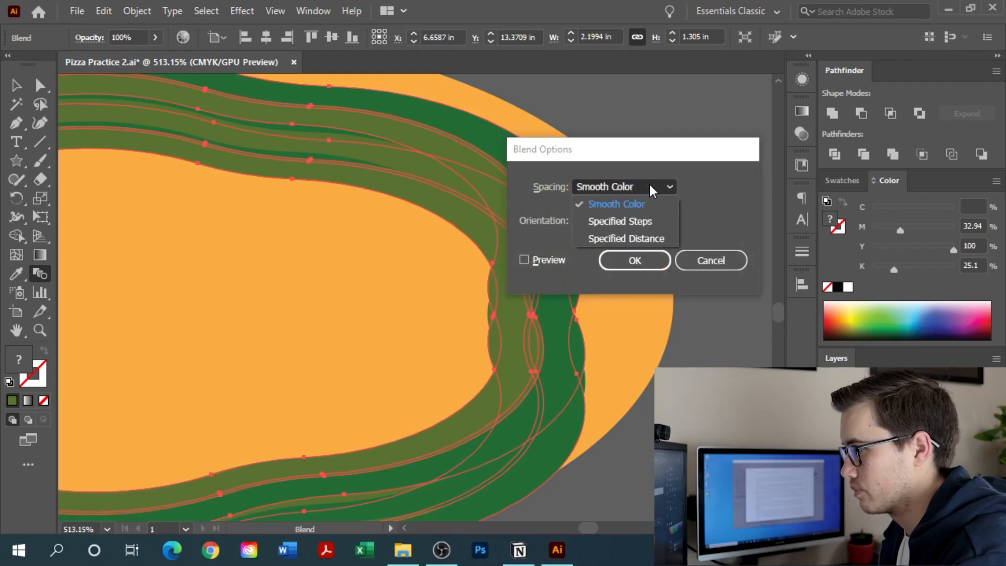
pyautogui.click(642, 221)
pyautogui.write('50')
pyautogui.click(554, 257)
pyautogui.click(635, 261)
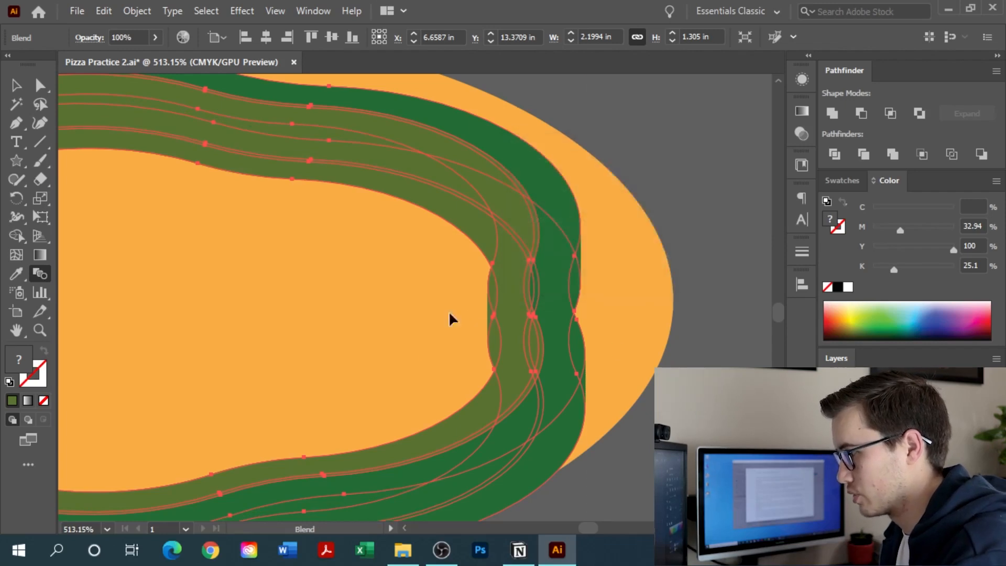
pyautogui.moveTo(459, 284); pyautogui.dragTo(202, 371)
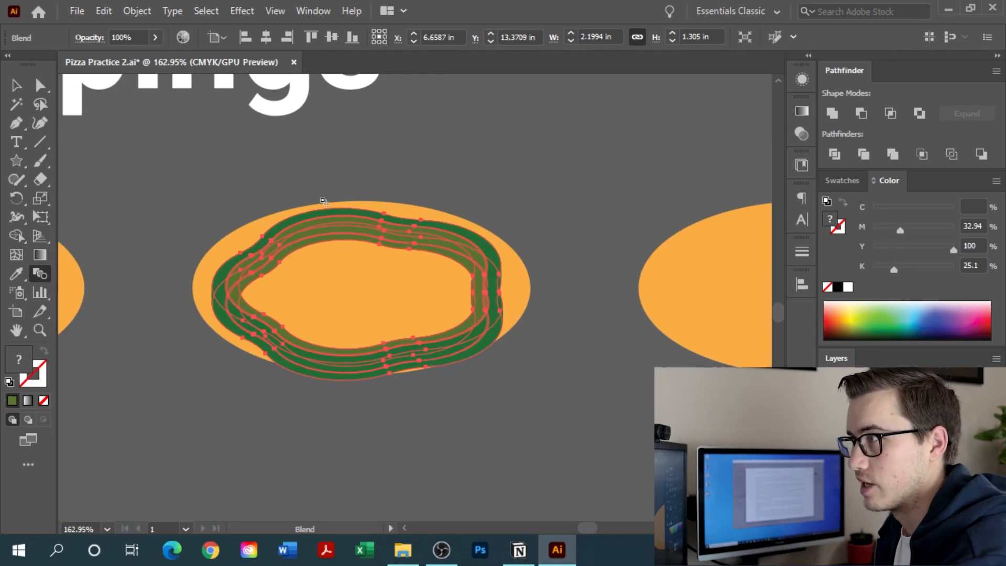
# Step: Darken both greens of the blended pepper ring with Recolor Artwork
pyautogui.click(186, 35)
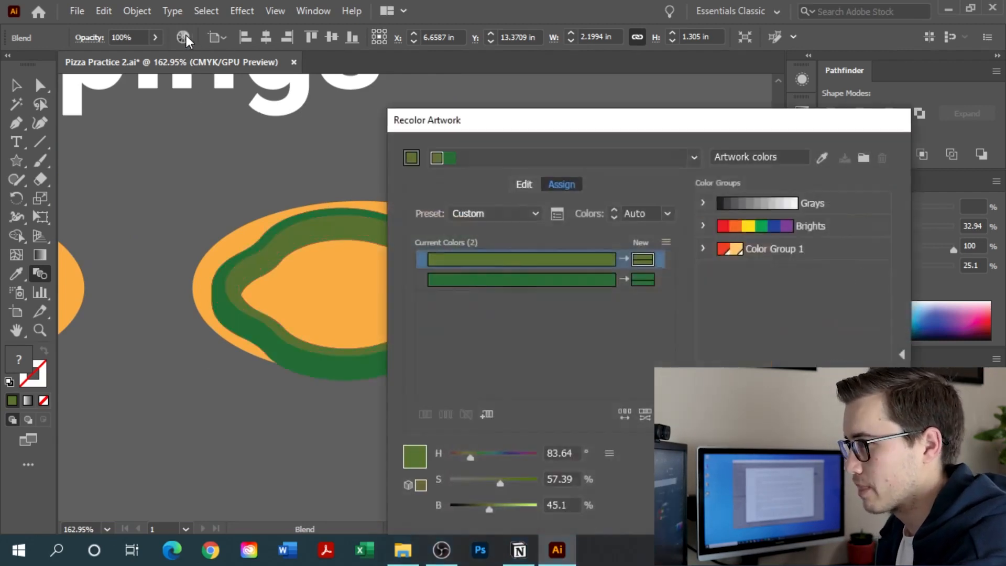
pyautogui.moveTo(501, 124); pyautogui.dragTo(375, 54)
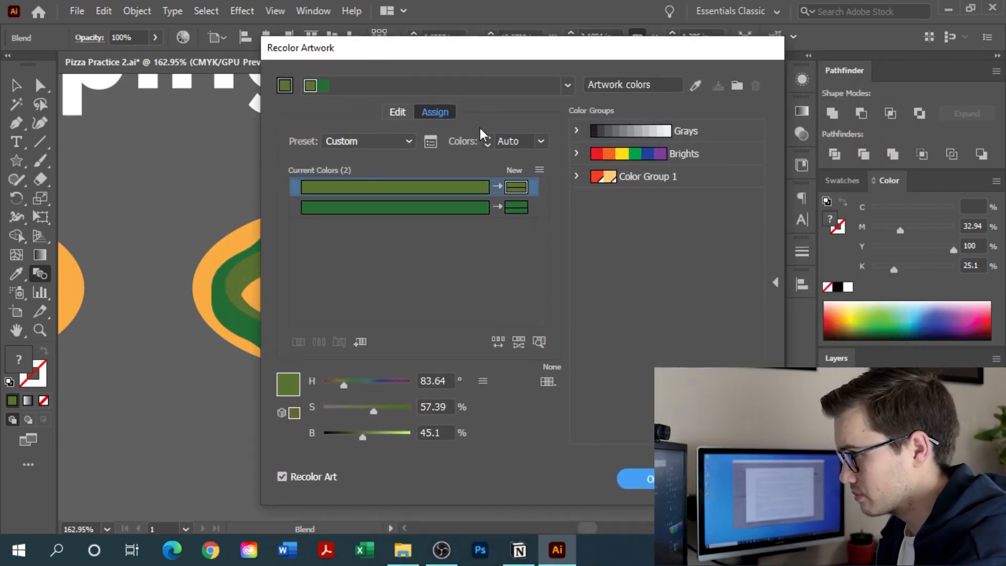
pyautogui.click(395, 113)
pyautogui.moveTo(400, 350); pyautogui.dragTo(394, 351)
pyautogui.click(650, 478)
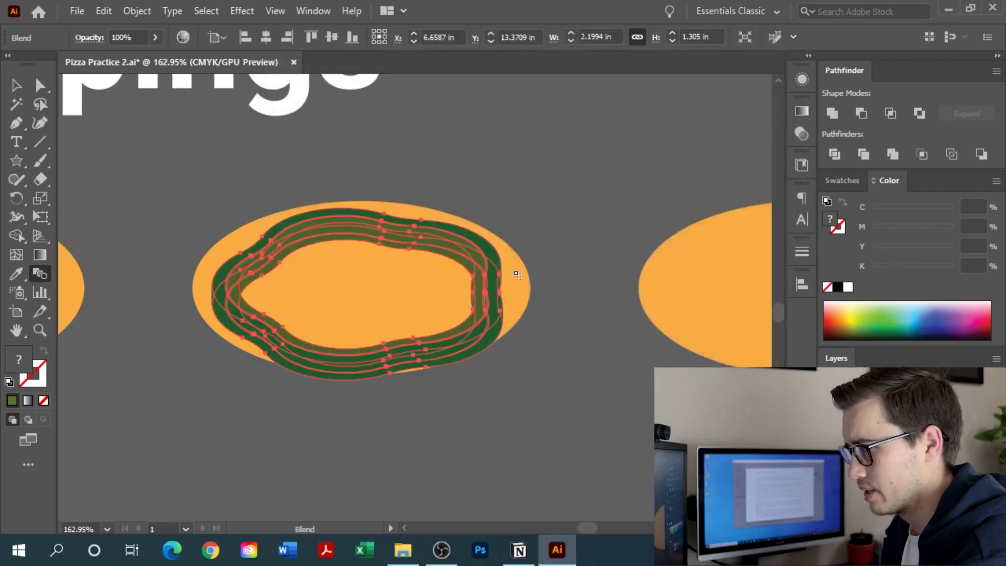
# Step: Place a copy of the original lighter green ring in front of the darkened blend as its top face
pyautogui.click(554, 254)
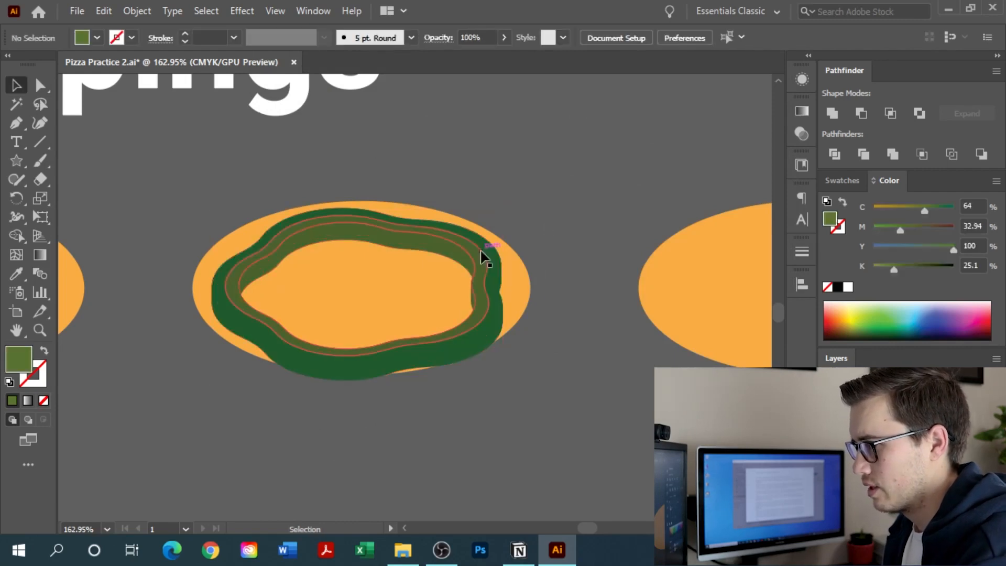
pyautogui.click(491, 250)
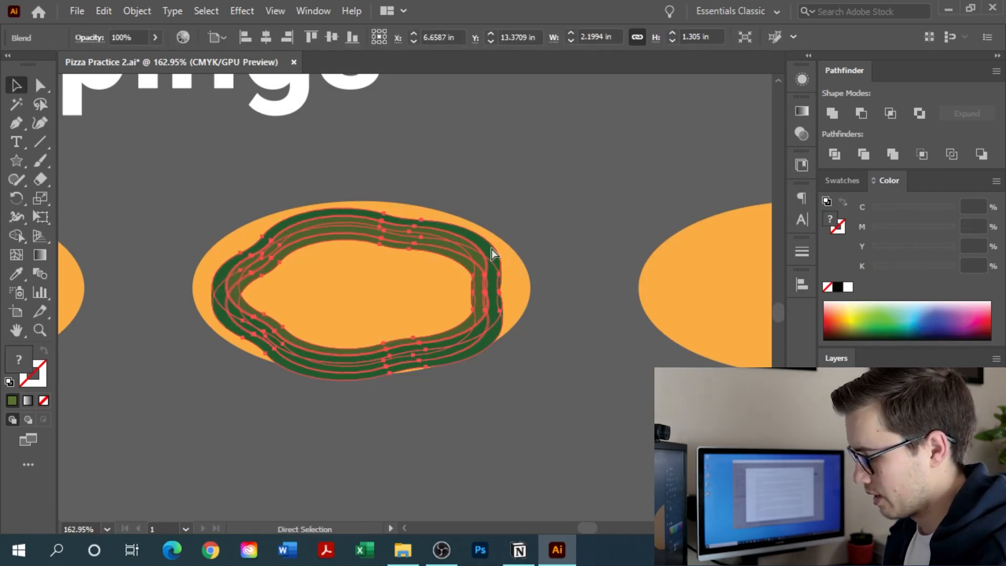
pyautogui.click(591, 221)
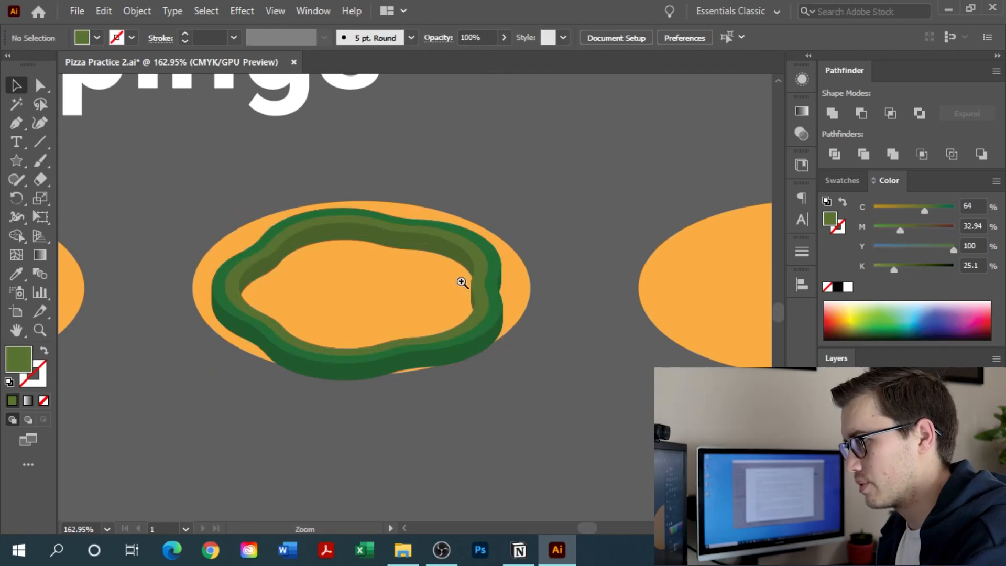
pyautogui.scroll(4, 353, 298)
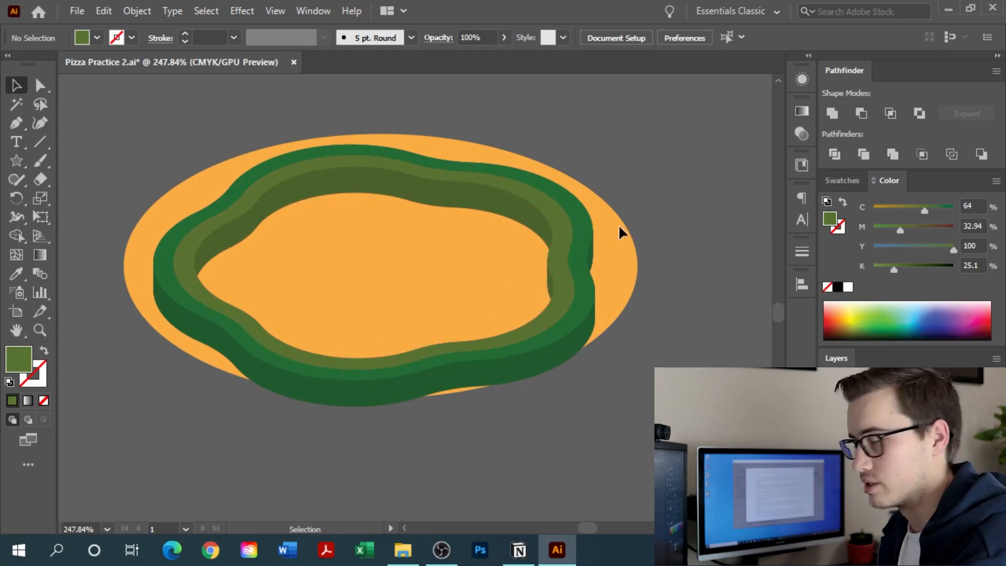
pyautogui.moveTo(458, 251); pyautogui.dragTo(653, 259)
pyautogui.click(654, 259)
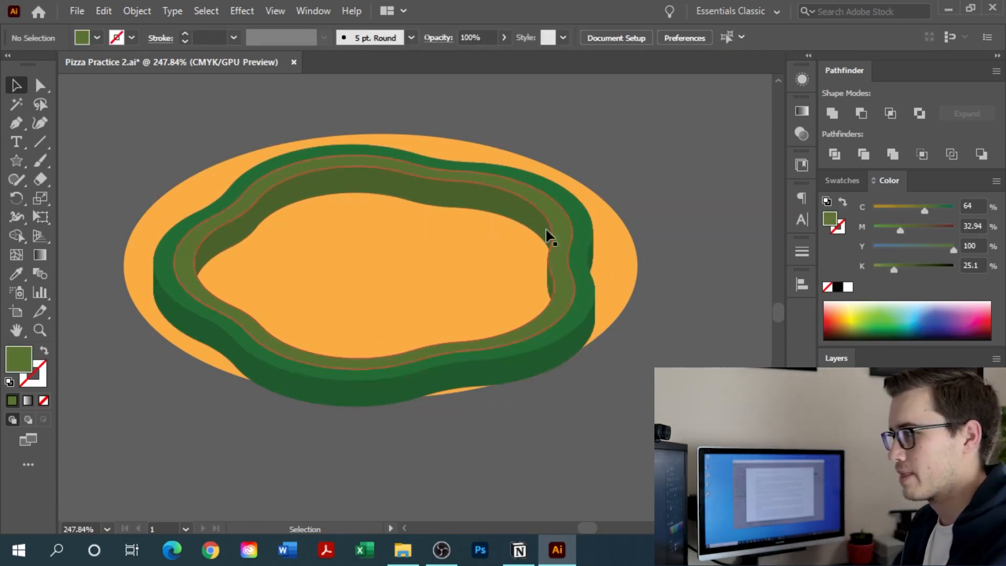
# Step: Expand the darkened ring blend and merge its pieces into solid shapes with the Pathfinder
pyautogui.click(524, 220)
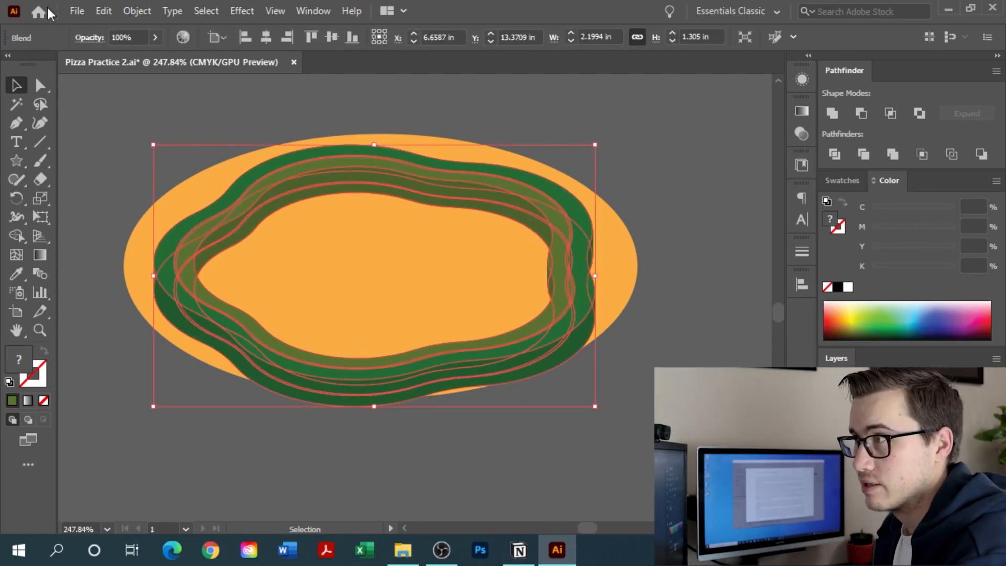
pyautogui.click(124, 11)
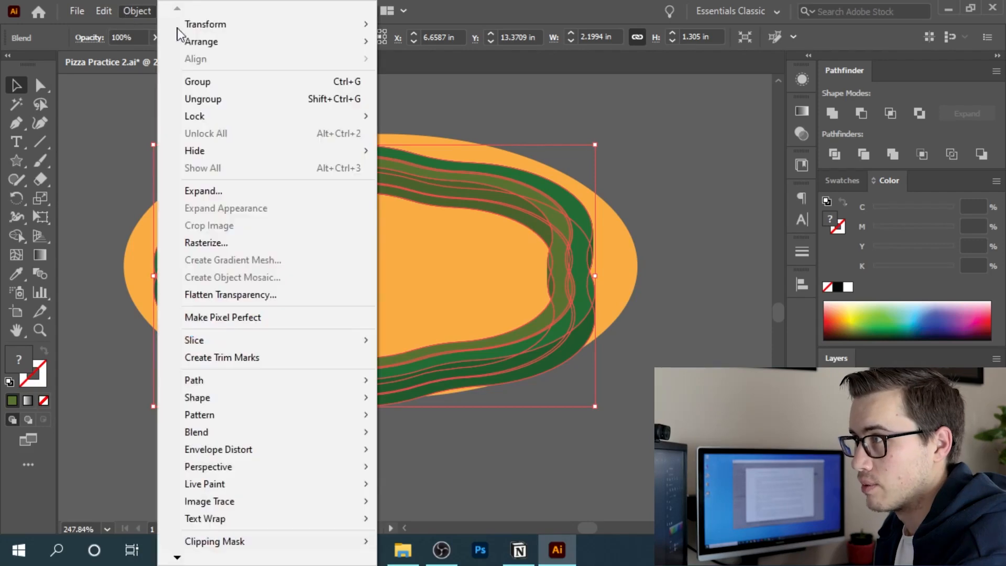
pyautogui.click(202, 190)
pyautogui.click(466, 362)
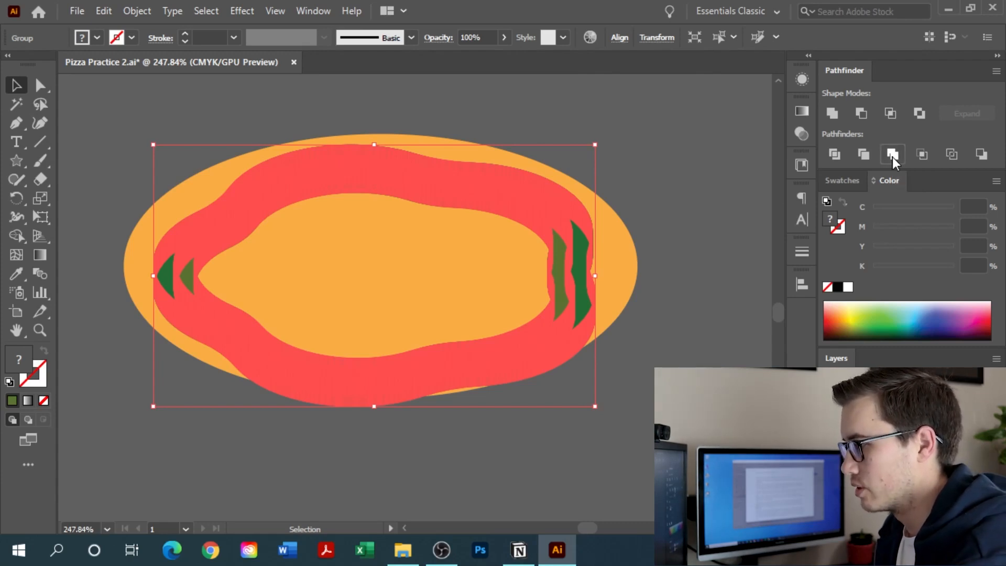
pyautogui.hotkey('ctrl', 'z')
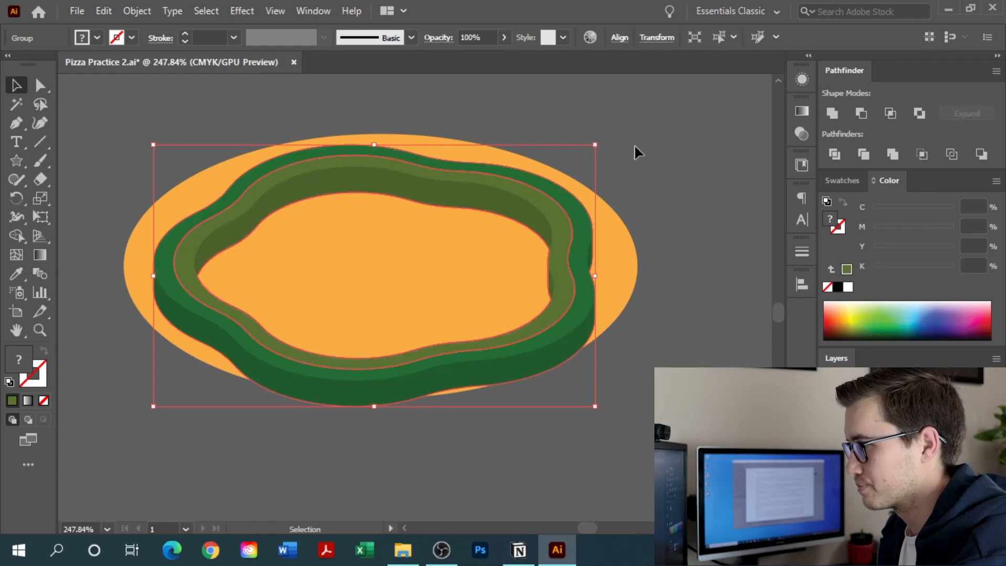
pyautogui.click(632, 140)
# Step: Select all parts of the finished green pepper ring and place a copy over the pizza's lower crust
pyautogui.moveTo(516, 211)
pyautogui.mouseDown()
pyautogui.moveTo(587, 184)
pyautogui.moveTo(521, 227)
pyautogui.mouseUp()
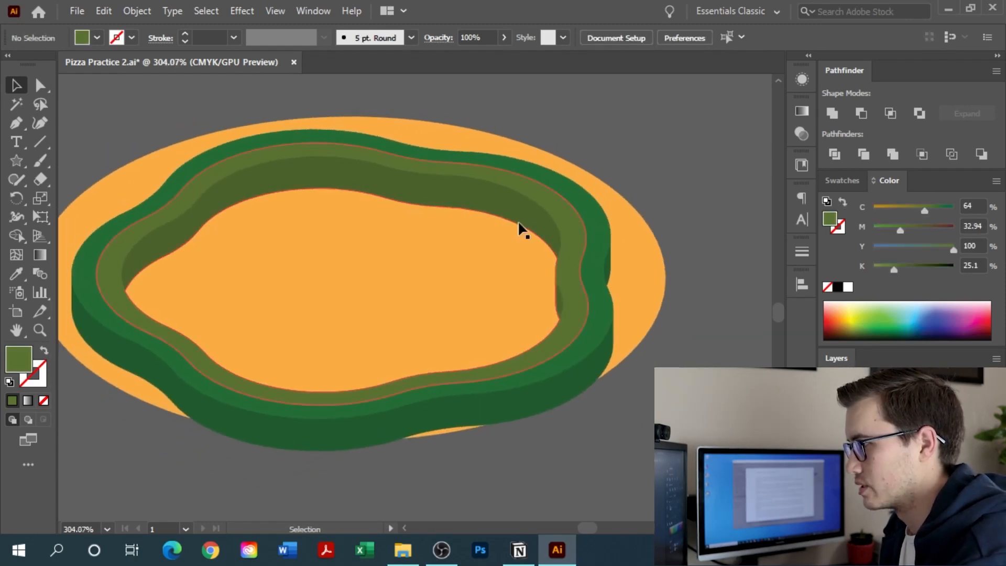
pyautogui.click(602, 210)
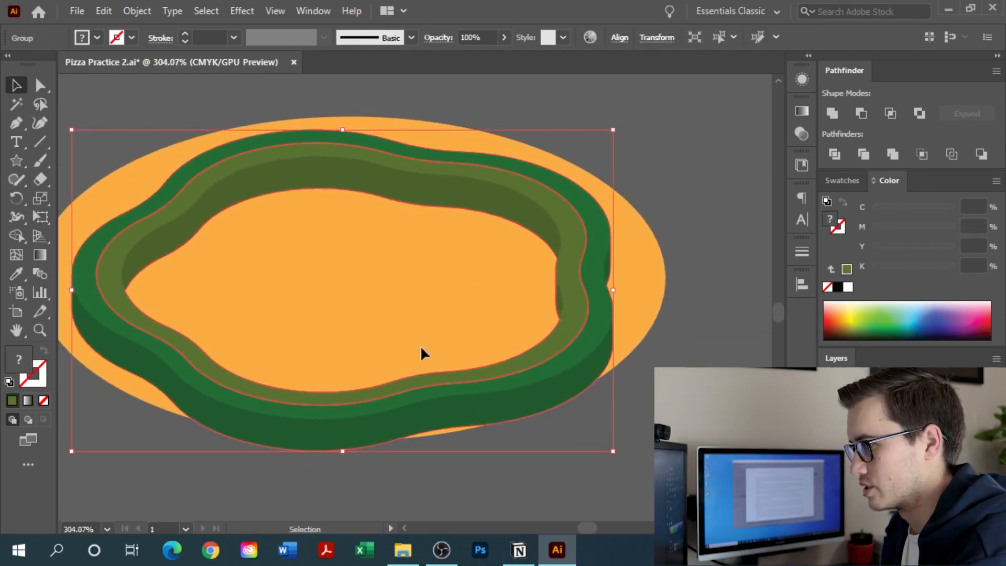
pyautogui.moveTo(391, 282); pyautogui.dragTo(294, 329)
pyautogui.click(607, 173)
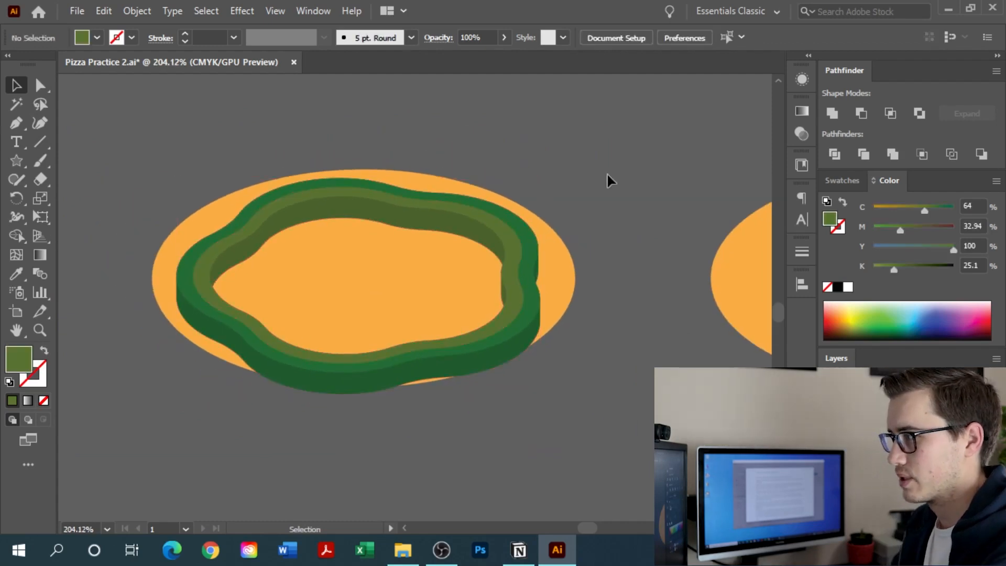
pyautogui.moveTo(606, 172); pyautogui.dragTo(359, 329)
pyautogui.press('a')
pyautogui.scroll(-8, 367, 294)
pyautogui.press('v')
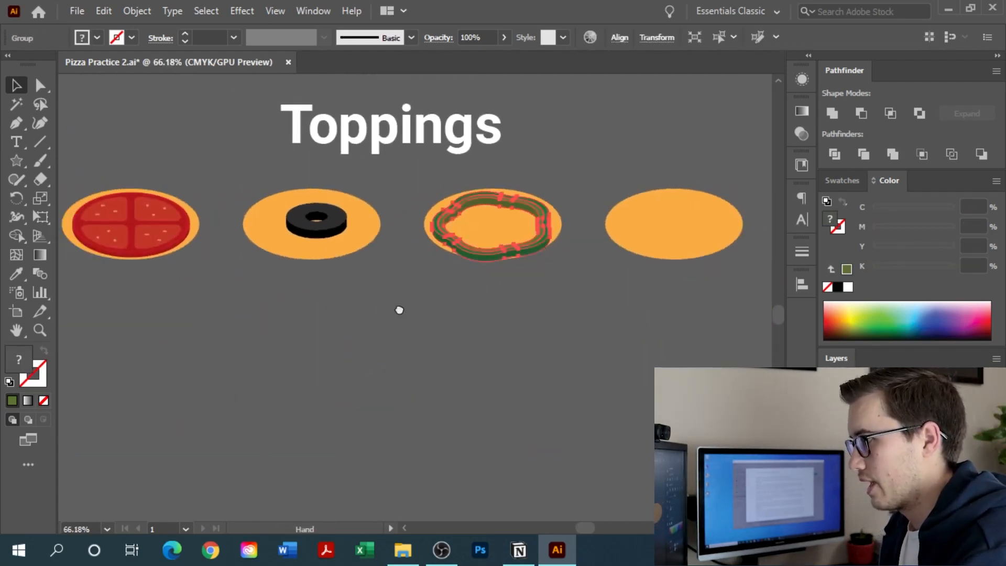
pyautogui.scroll(3, 398, 309)
pyautogui.moveTo(531, 350); pyautogui.dragTo(449, 96)
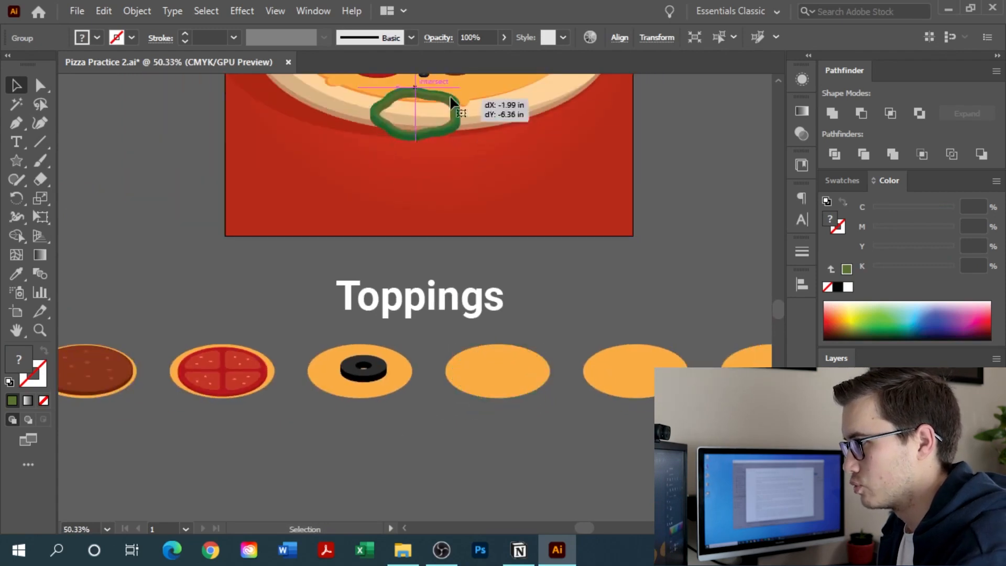
pyautogui.scroll(2, 449, 105)
# Step: Place a smaller copy of the pepper ring between the lower tomato slice and the pepperoni beside it
pyautogui.moveTo(454, 138); pyautogui.dragTo(548, 436)
pyautogui.moveTo(428, 191); pyautogui.dragTo(524, 452)
pyautogui.moveTo(483, 404); pyautogui.dragTo(545, 285)
pyautogui.moveTo(558, 221); pyautogui.dragTo(498, 260)
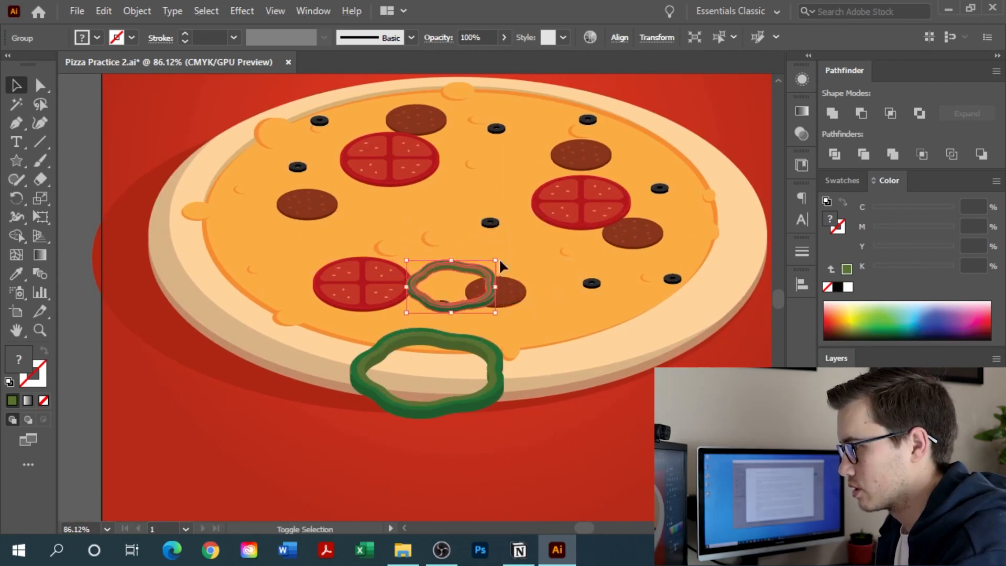
# Step: Distribute further copies of the small green pepper ring across the pizza
pyautogui.moveTo(486, 300); pyautogui.dragTo(528, 183)
pyautogui.moveTo(468, 349); pyautogui.dragTo(287, 261)
pyautogui.moveTo(287, 261); pyautogui.dragTo(437, 238)
pyautogui.moveTo(573, 225); pyautogui.dragTo(348, 315)
pyautogui.moveTo(573, 398); pyautogui.dragTo(407, 236)
pyautogui.moveTo(485, 288); pyautogui.dragTo(569, 211)
pyautogui.moveTo(535, 217); pyautogui.dragTo(466, 244)
pyautogui.moveTo(403, 316); pyautogui.dragTo(491, 298)
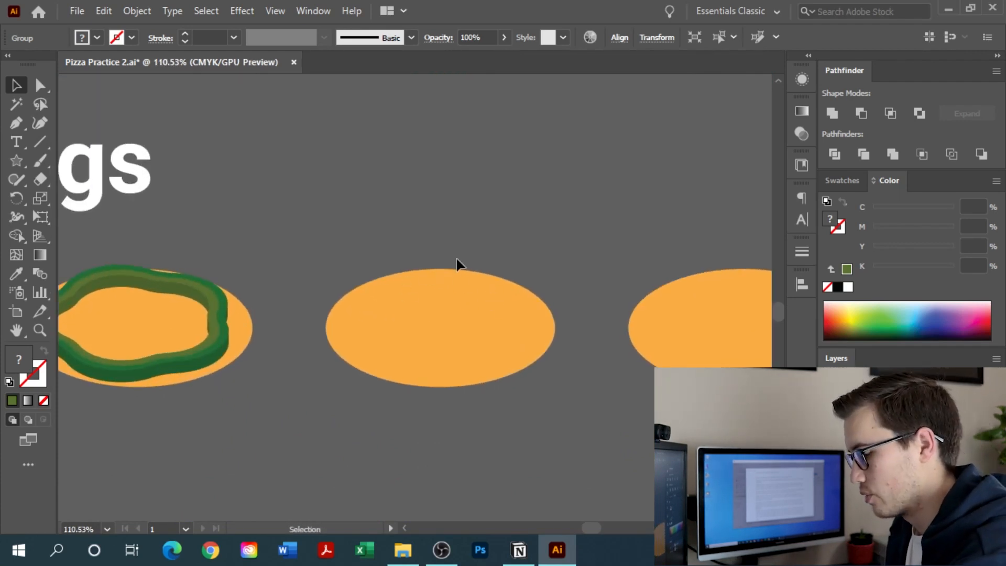
# Step: Draw an upright rectangle over the fifth orange oval and narrow its bottom edge to form a trapezoid
pyautogui.press('m')
pyautogui.moveTo(402, 238); pyautogui.dragTo(322, 395)
pyautogui.press('a')
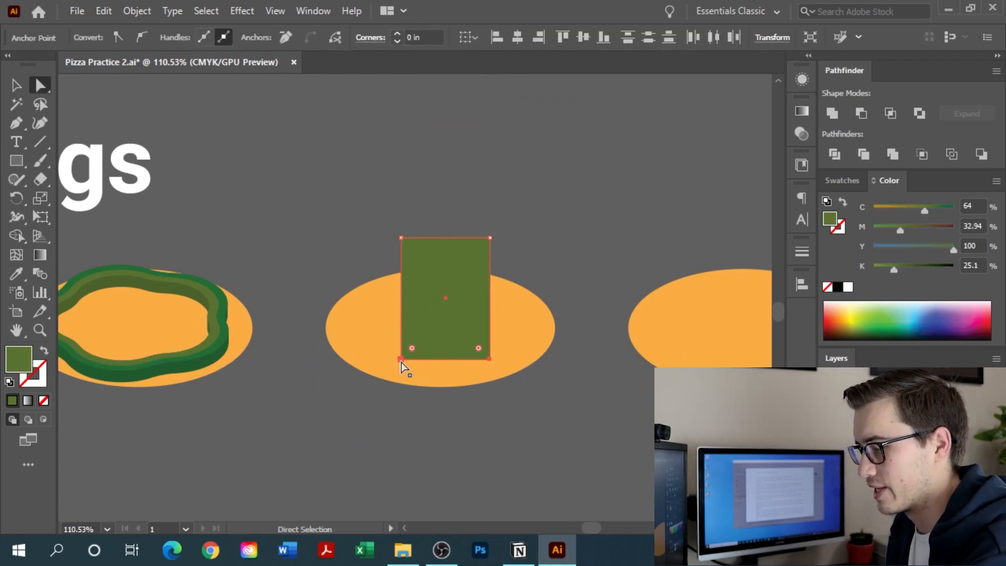
pyautogui.press('s')
pyautogui.moveTo(400, 359); pyautogui.dragTo(423, 361)
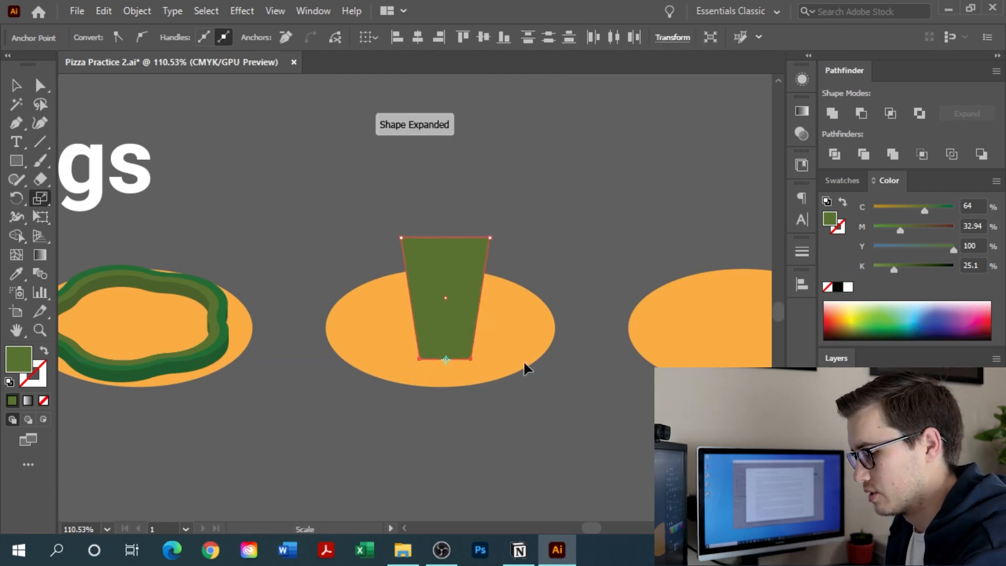
# Step: Fill the trapezoid with pure yellow: cyan 0, magenta 0, yellow 100 and black 0
pyautogui.press('v')
pyautogui.click(479, 285)
pyautogui.moveTo(925, 210); pyautogui.dragTo(869, 231)
pyautogui.moveTo(894, 269); pyautogui.dragTo(816, 269)
pyautogui.click(578, 209)
pyautogui.click(412, 301)
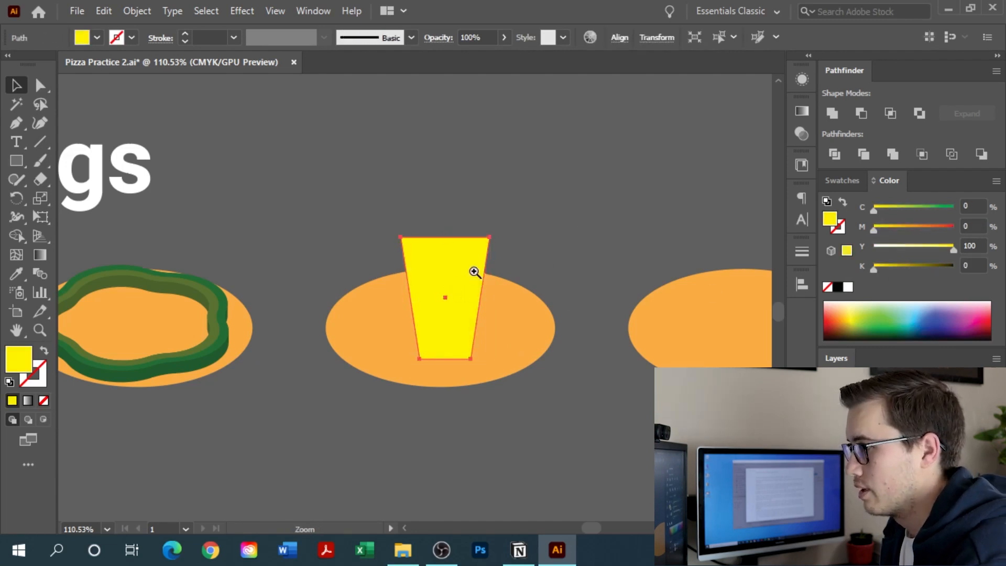
pyautogui.click(474, 272)
pyautogui.click(613, 238)
pyautogui.click(441, 286)
pyautogui.click(624, 281)
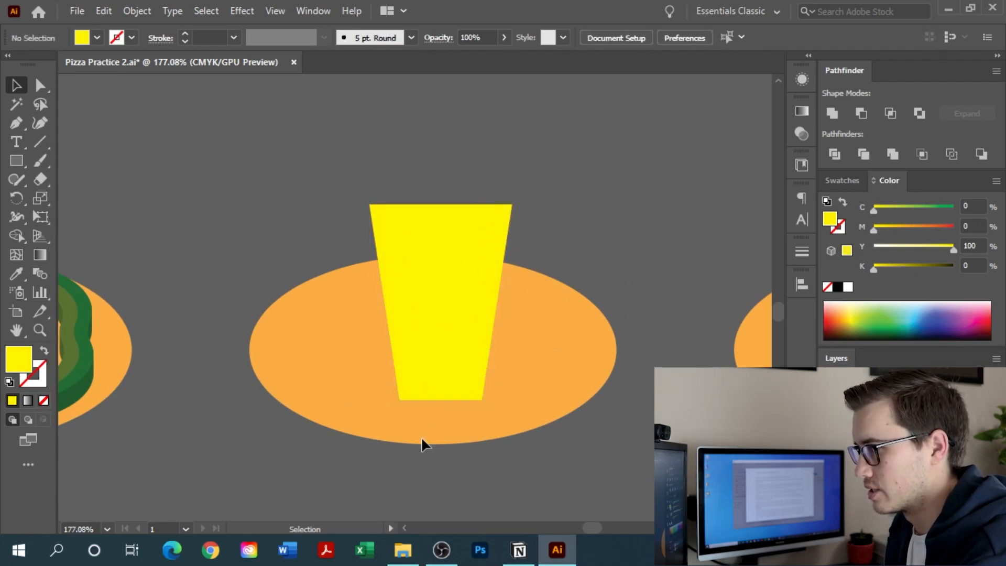
# Step: Draw a narrow vertical stripe slightly taller than the trapezoid and set its fill's magenta to 11
pyautogui.press('m')
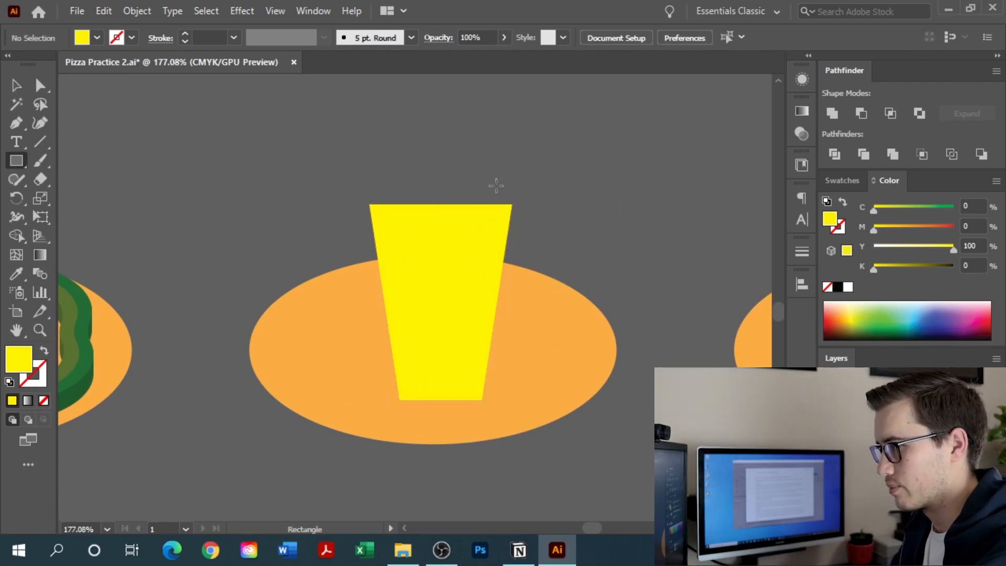
pyautogui.moveTo(401, 199); pyautogui.dragTo(417, 420)
pyautogui.moveTo(879, 228); pyautogui.dragTo(882, 231)
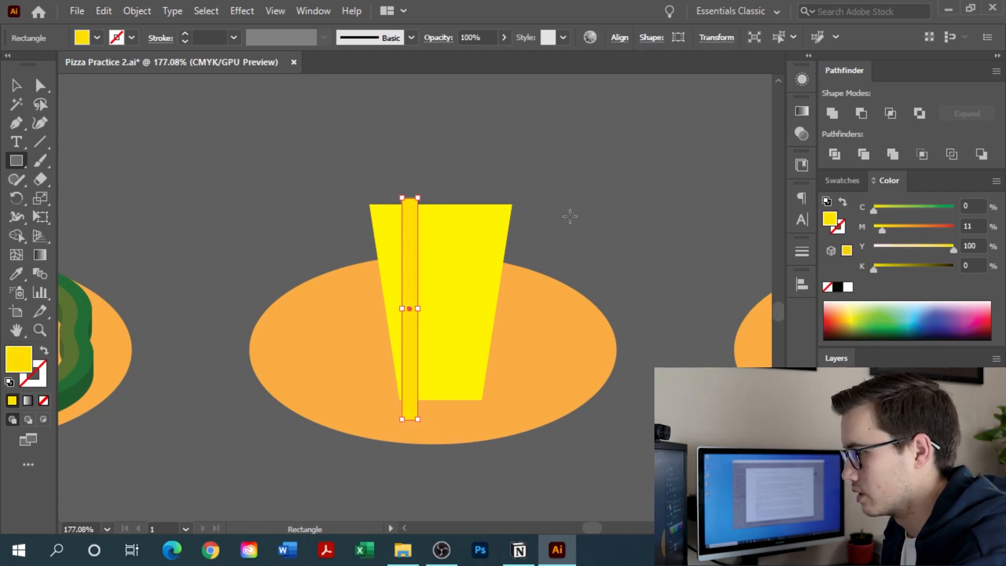
# Step: Duplicate the vertical stripe twice at even spacing across the trapezoid
pyautogui.press('v')
pyautogui.moveTo(413, 260); pyautogui.dragTo(443, 258)
pyautogui.hotkey('ctrl', 'd')
pyautogui.click(602, 262)
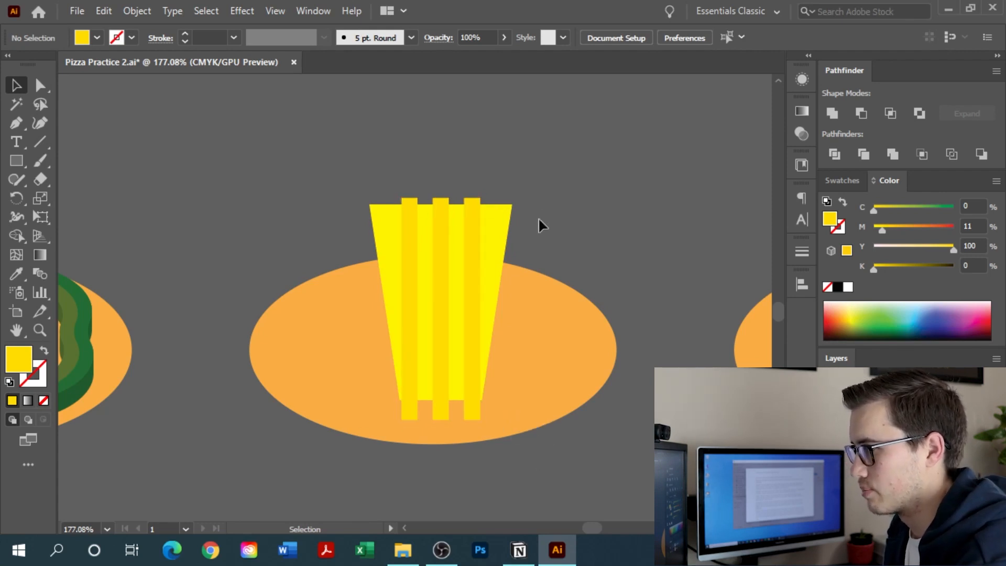
# Step: Divide the trapezoid and its three stripes with the Pathfinder, and isolate the resulting group for editing
pyautogui.moveTo(367, 288); pyautogui.dragTo(537, 220)
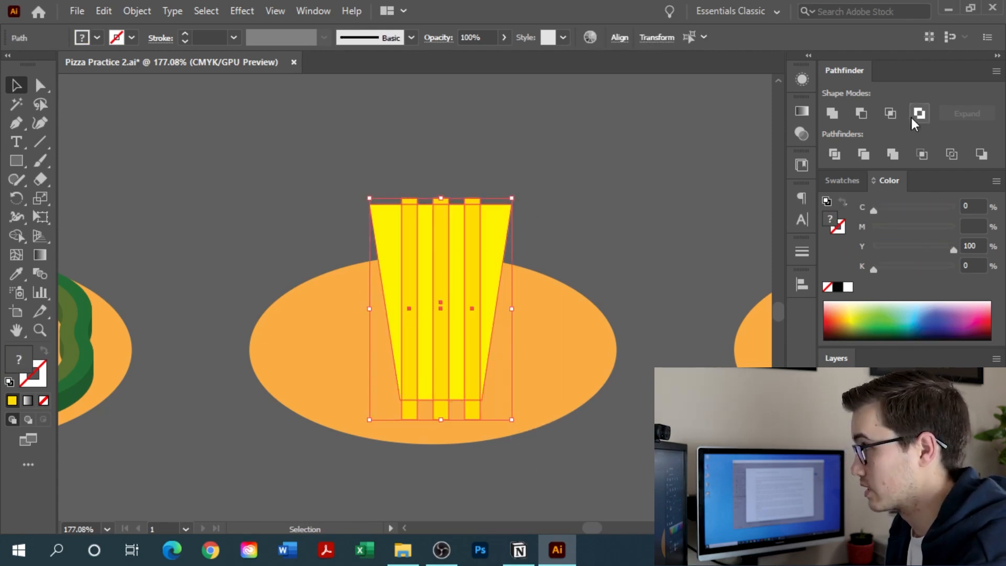
pyautogui.click(834, 154)
pyautogui.click(659, 200)
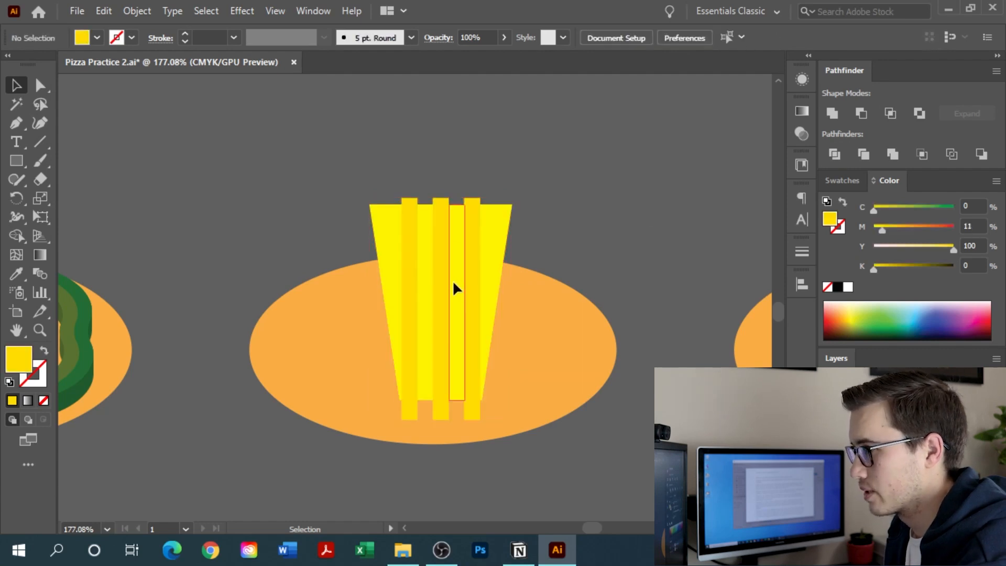
pyautogui.doubleClick(453, 282)
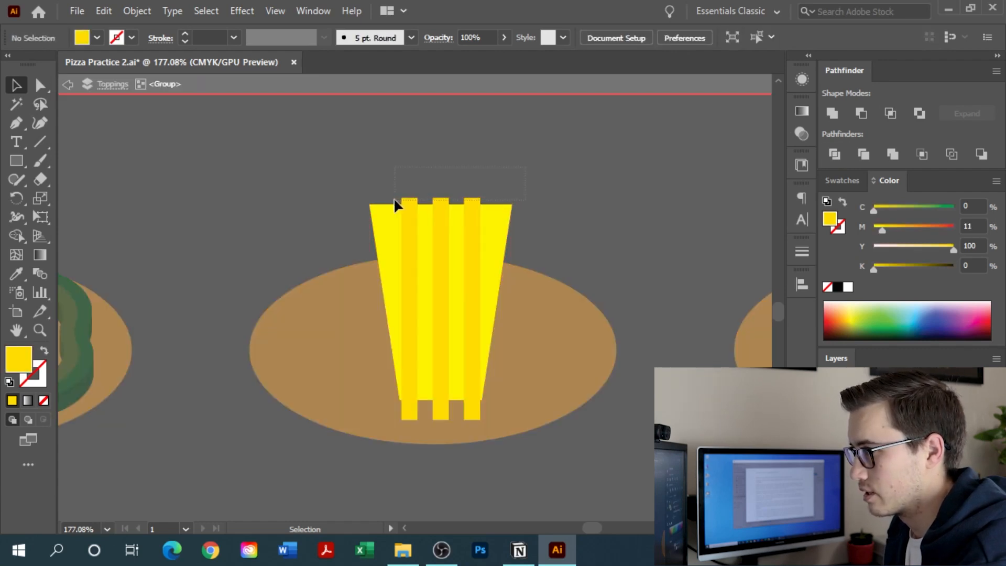
# Step: Delete the stripe ends that protrude above and below the yellow trapezoid
pyautogui.moveTo(394, 197); pyautogui.dragTo(394, 197)
pyautogui.press('Delete')
pyautogui.moveTo(501, 417); pyautogui.dragTo(356, 454)
pyautogui.press('Delete')
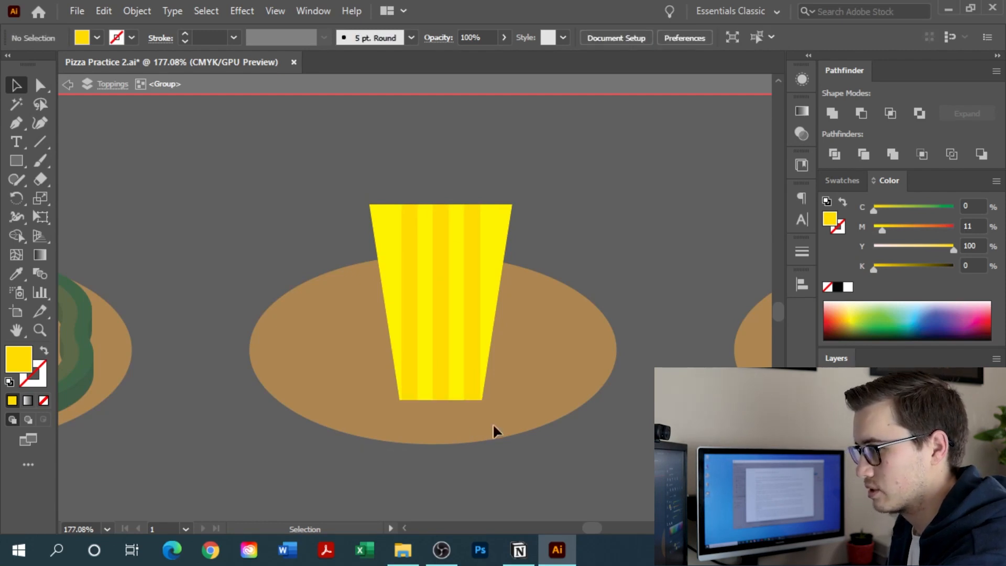
# Step: Shorten the three darker stripes slightly at both ends to notch the trapezoid's edges, and exit isolation mode
pyautogui.click(455, 316)
pyautogui.click(470, 317)
pyautogui.keyDown('shift'); pyautogui.click(446, 311); pyautogui.keyUp('shift')
pyautogui.keyDown('shift'); pyautogui.click(424, 309); pyautogui.keyUp('shift')
pyautogui.keyDown('shift'); pyautogui.click(412, 311); pyautogui.keyUp('shift')
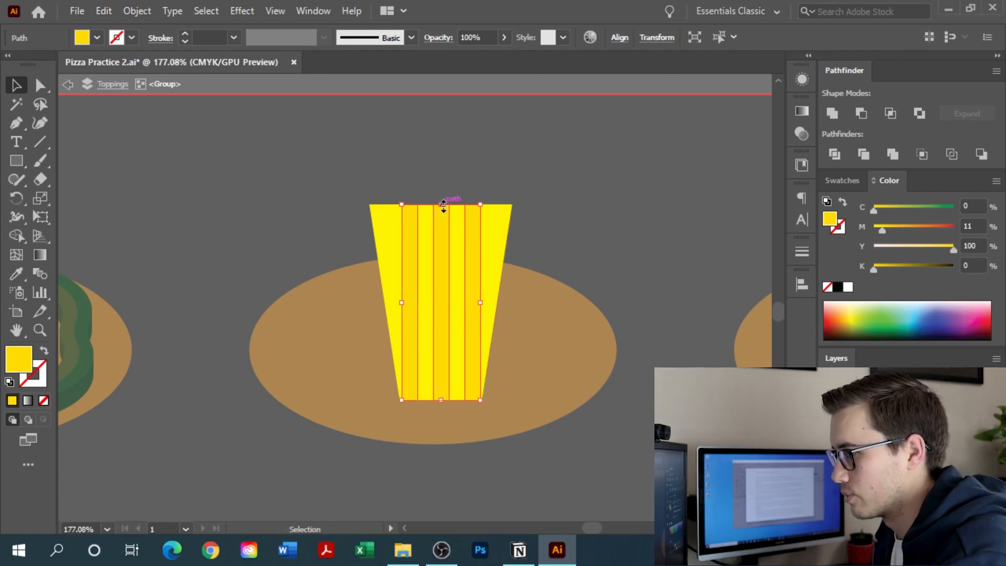
pyautogui.moveTo(444, 205); pyautogui.dragTo(442, 210)
pyautogui.click(592, 214)
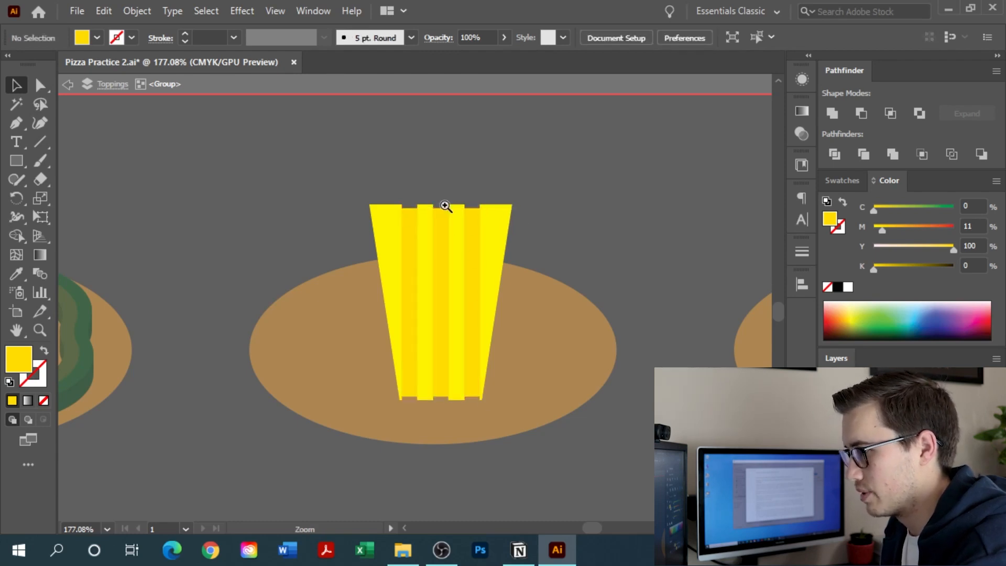
pyautogui.doubleClick(606, 270)
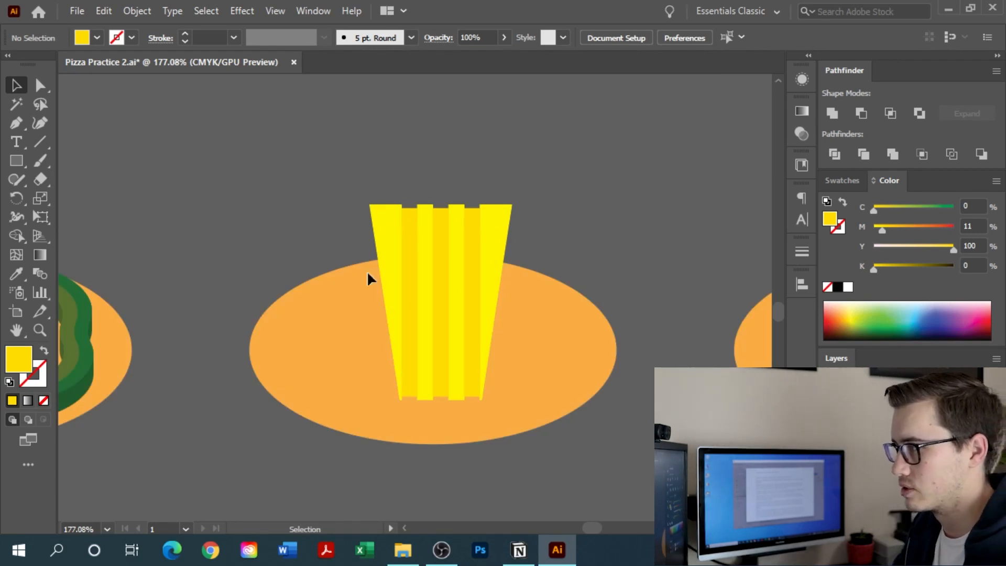
# Step: Rotate the striped trapezoid group slightly counterclockwise
pyautogui.click(442, 375)
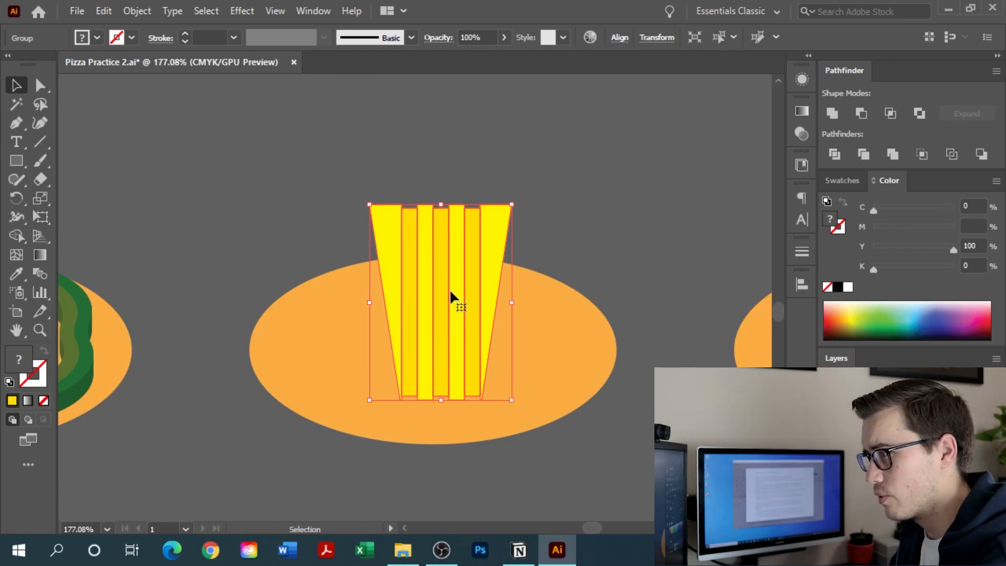
pyautogui.moveTo(445, 203)
pyautogui.mouseDown()
pyautogui.moveTo(450, 290)
pyautogui.moveTo(450, 204)
pyautogui.mouseUp()
pyautogui.moveTo(518, 203); pyautogui.dragTo(498, 186)
# Step: Flatten and skew the striped group with Free Transform so it lies in perspective on the orange oval
pyautogui.press('e')
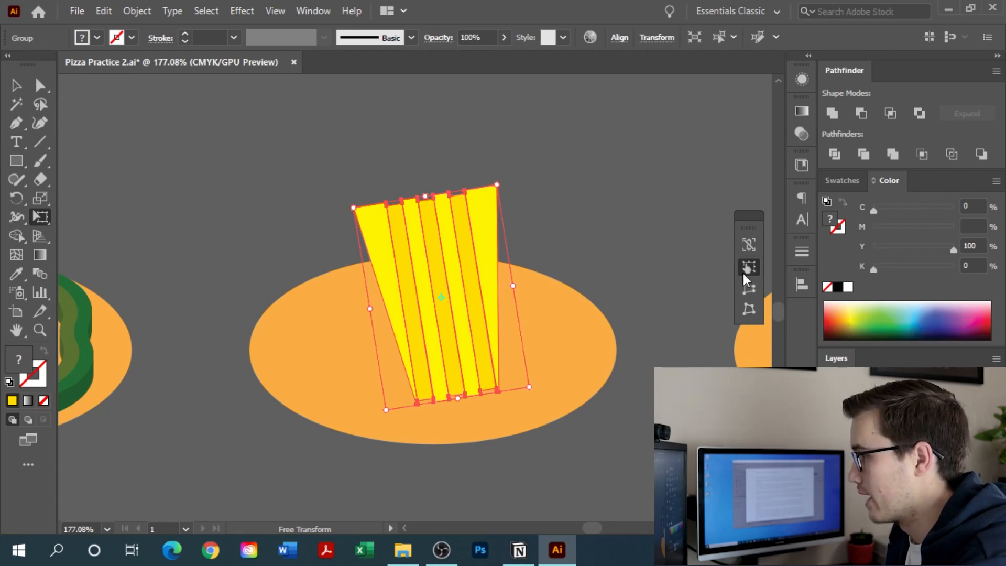
pyautogui.moveTo(427, 195)
pyautogui.mouseDown()
pyautogui.moveTo(427, 216)
pyautogui.moveTo(425, 195)
pyautogui.mouseUp()
pyautogui.moveTo(512, 287)
pyautogui.mouseDown()
pyautogui.moveTo(500, 253)
pyautogui.moveTo(512, 274)
pyautogui.mouseUp()
pyautogui.moveTo(425, 191); pyautogui.dragTo(355, 284)
pyautogui.moveTo(400, 408)
pyautogui.mouseDown()
pyautogui.moveTo(427, 406)
pyautogui.moveTo(438, 375)
pyautogui.moveTo(426, 382)
pyautogui.moveTo(427, 405)
pyautogui.moveTo(411, 407)
pyautogui.mouseUp()
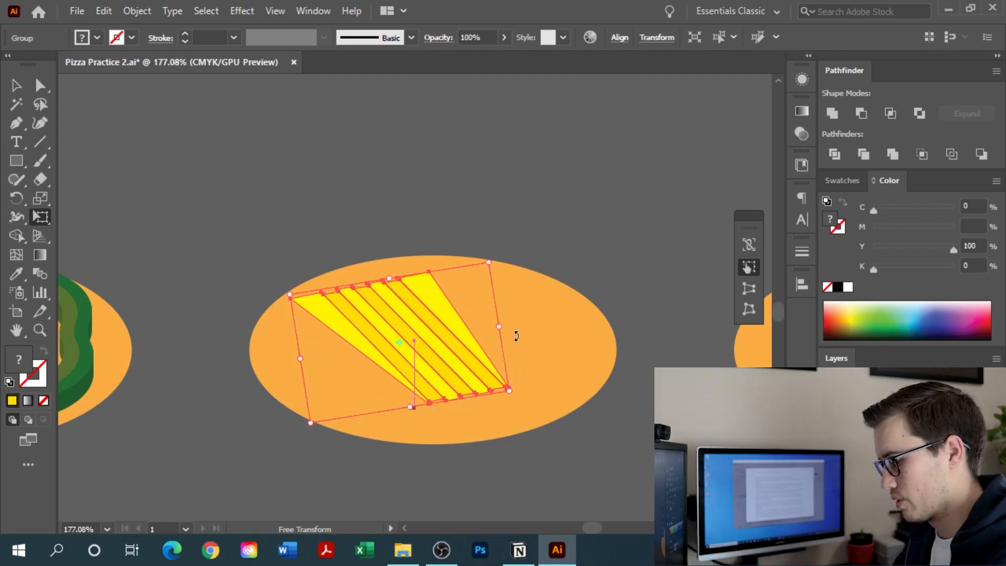
pyautogui.press('v')
pyautogui.click(587, 278)
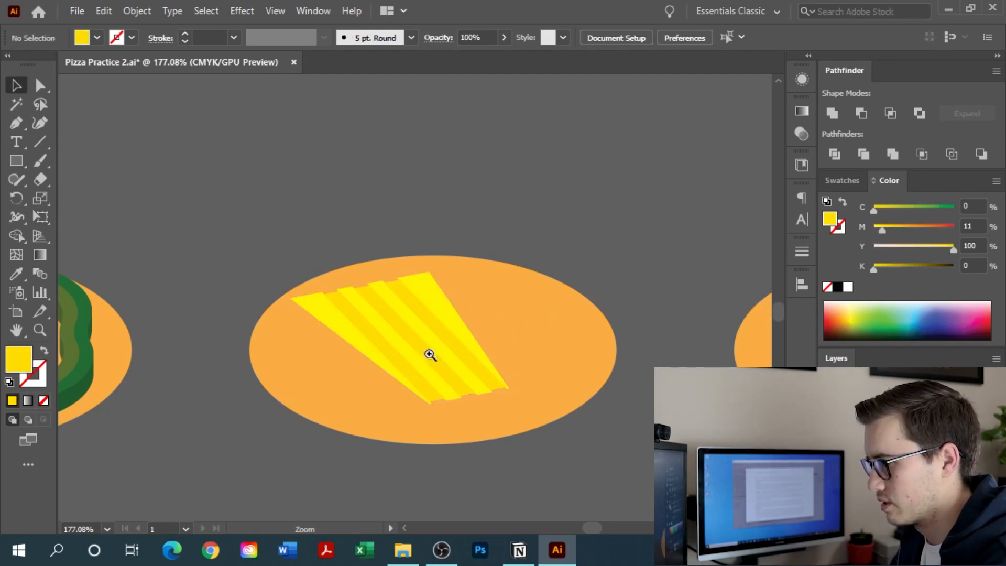
# Step: Move the striped group up to the oval's upper edge and duplicate it straight below, overlapping the original
pyautogui.scroll(1, 423, 355)
pyautogui.moveTo(426, 350); pyautogui.dragTo(459, 338)
pyautogui.click(612, 287)
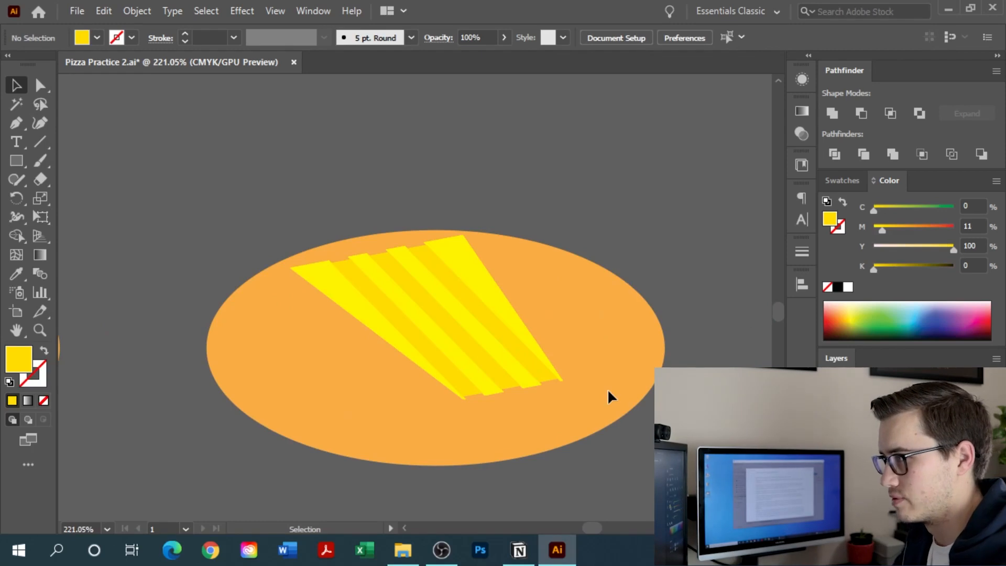
pyautogui.moveTo(462, 354); pyautogui.dragTo(467, 317)
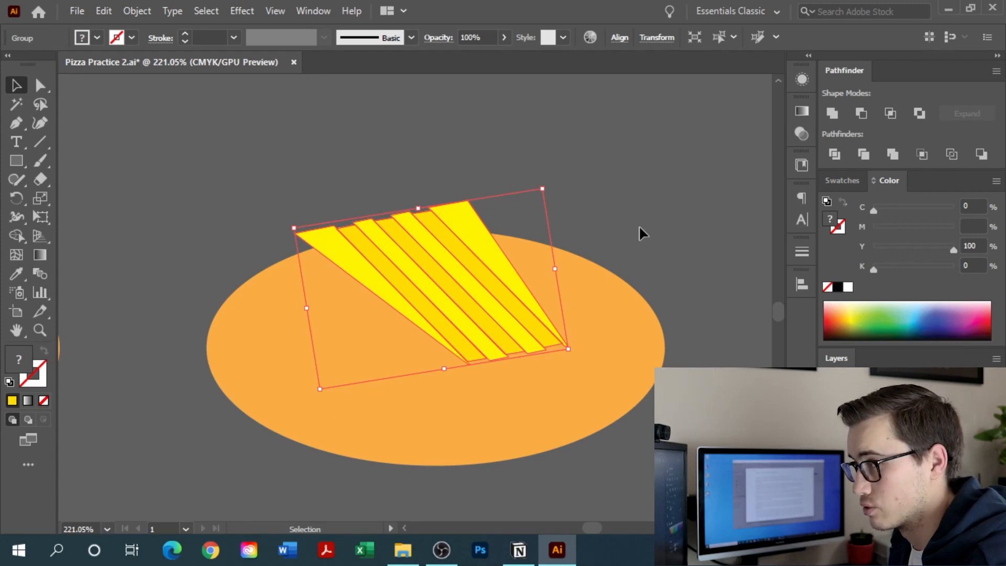
pyautogui.moveTo(444, 279); pyautogui.dragTo(442, 355)
pyautogui.keyDown('shift'); pyautogui.click(455, 244); pyautogui.keyUp('shift')
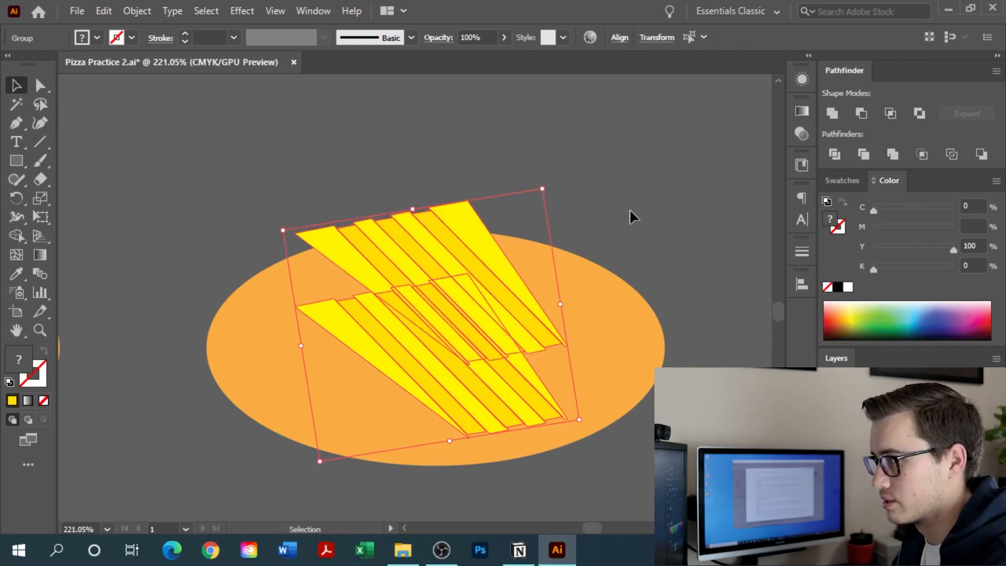
# Step: Save the document and send the lower striped copy behind the upper one
pyautogui.press('a')
pyautogui.press('v')
pyautogui.hotkey('ctrl', 's')
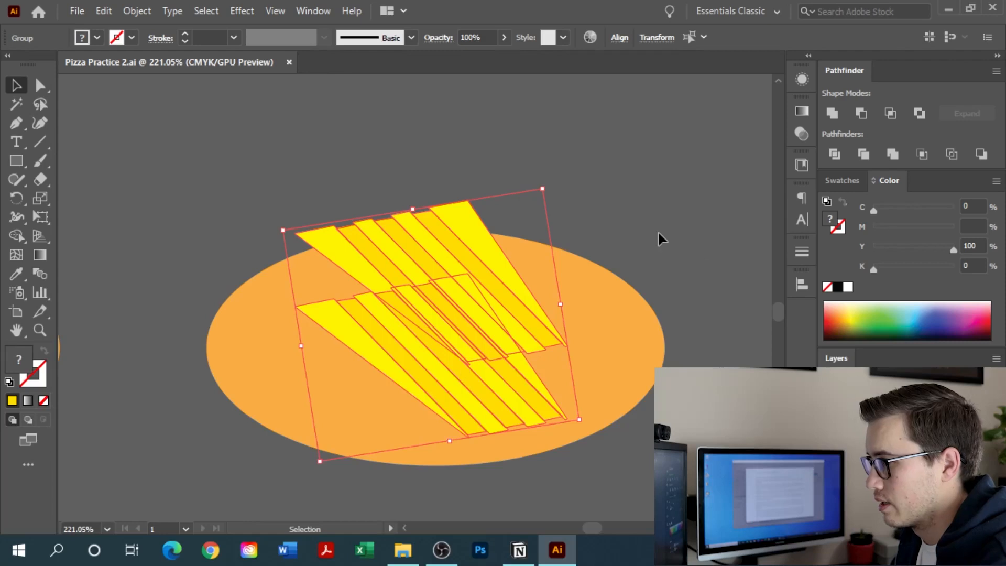
pyautogui.click(637, 270)
pyautogui.click(511, 387)
pyautogui.press('ctrl')
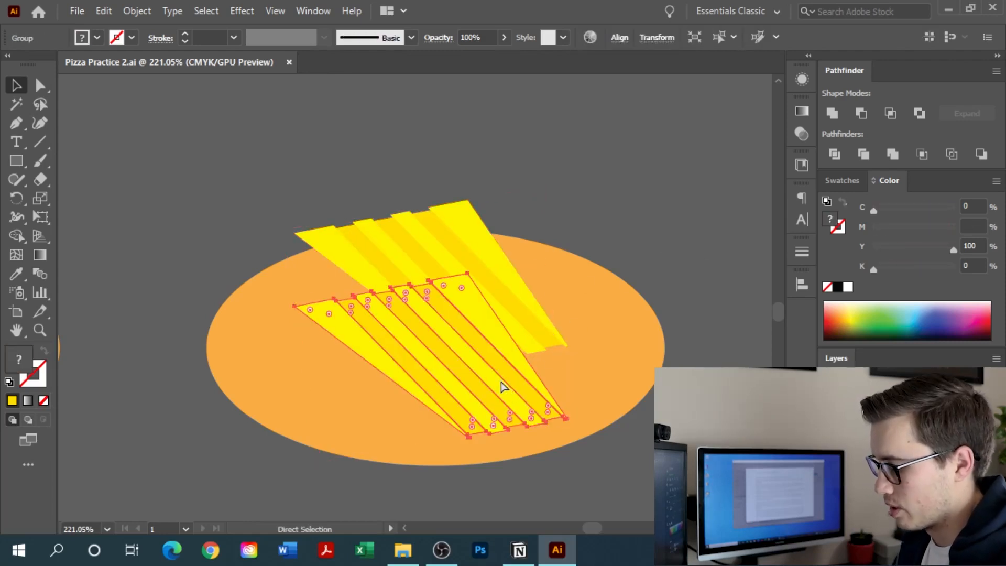
pyautogui.hotkey('ctrl', '[')
# Step: Blend the upper and lower striped groups together with the Blend tool
pyautogui.click(583, 304)
pyautogui.click(485, 320)
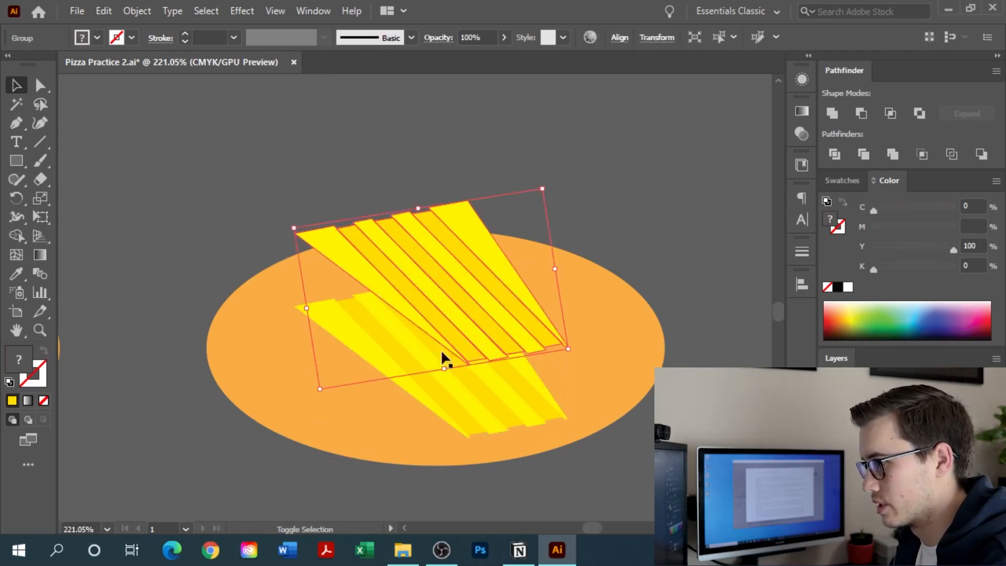
pyautogui.keyDown('shift'); pyautogui.click(502, 402); pyautogui.keyUp('shift')
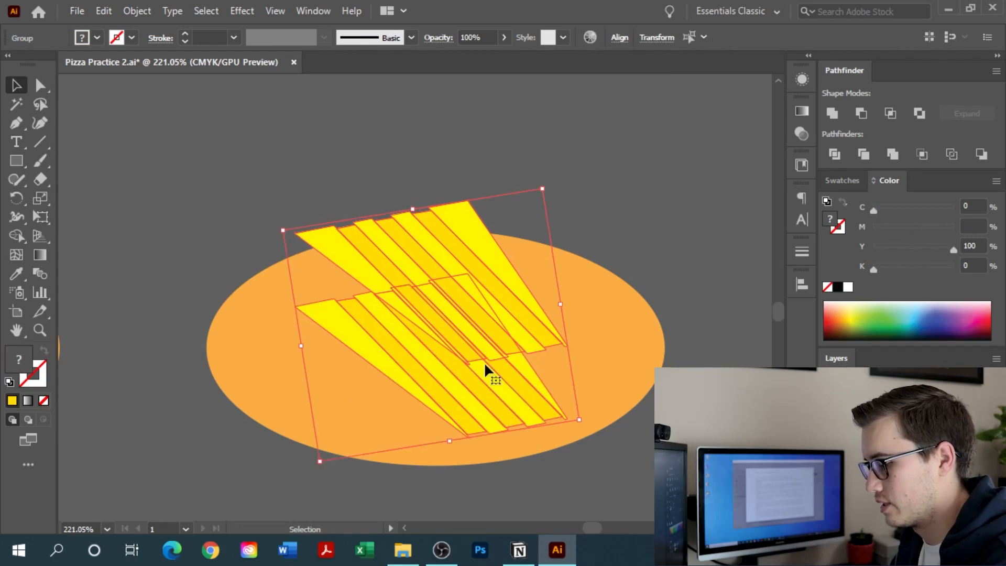
pyautogui.hotkey('shift', 'm')
pyautogui.click(485, 394)
pyautogui.click(490, 263)
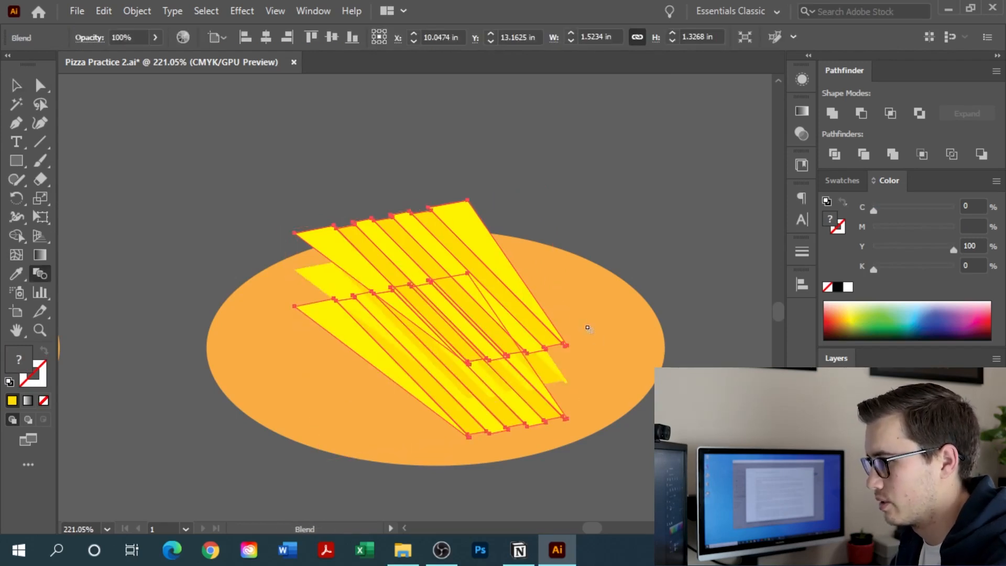
# Step: Set the blend's spacing to Specified Steps with 50 steps to form solid sides
pyautogui.press('Return')
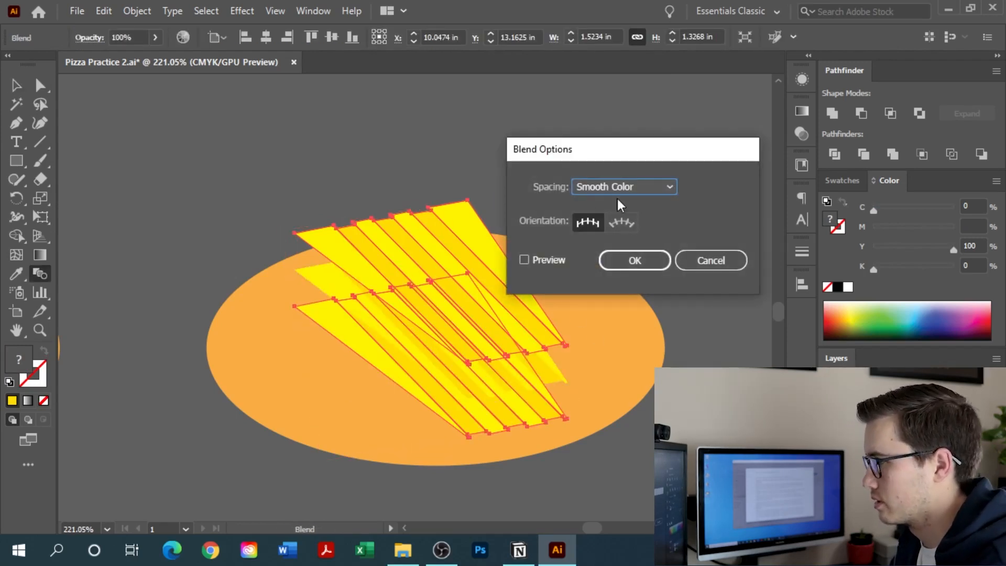
pyautogui.click(666, 186)
pyautogui.click(636, 225)
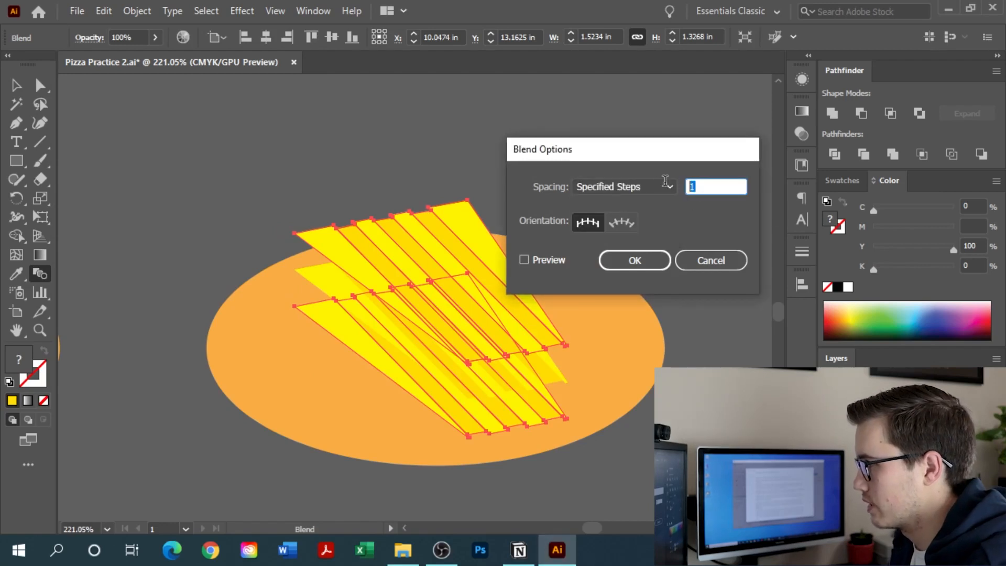
pyautogui.write('50')
pyautogui.click(614, 262)
pyautogui.hotkey('ctrl', 'space')
pyautogui.moveTo(484, 363)
pyautogui.mouseDown()
pyautogui.moveTo(574, 299)
pyautogui.moveTo(474, 339)
pyautogui.mouseUp()
pyautogui.click(618, 307)
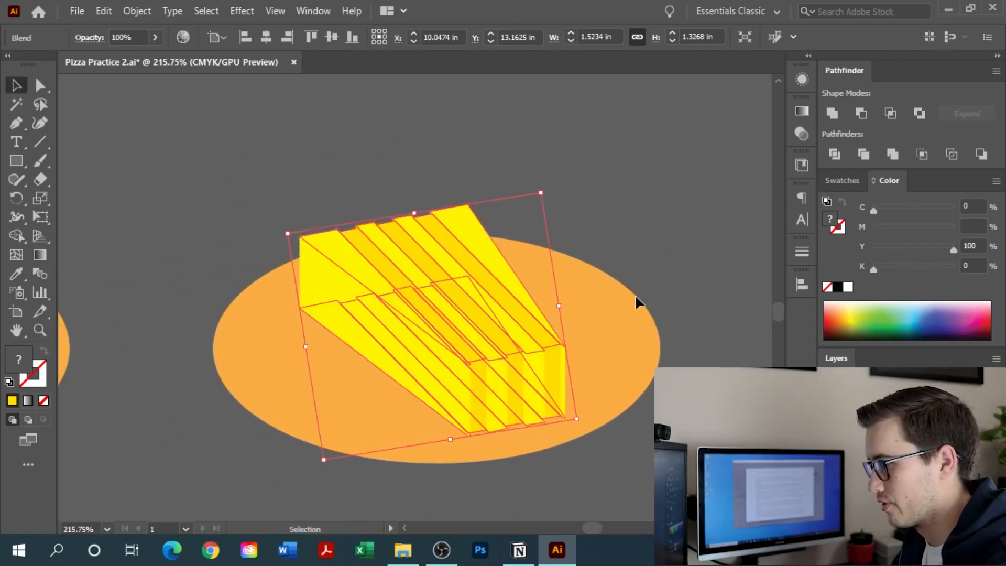
# Step: Darken the blend's yellows with Recolor Artwork and send it behind the bright striped top face
pyautogui.click(441, 331)
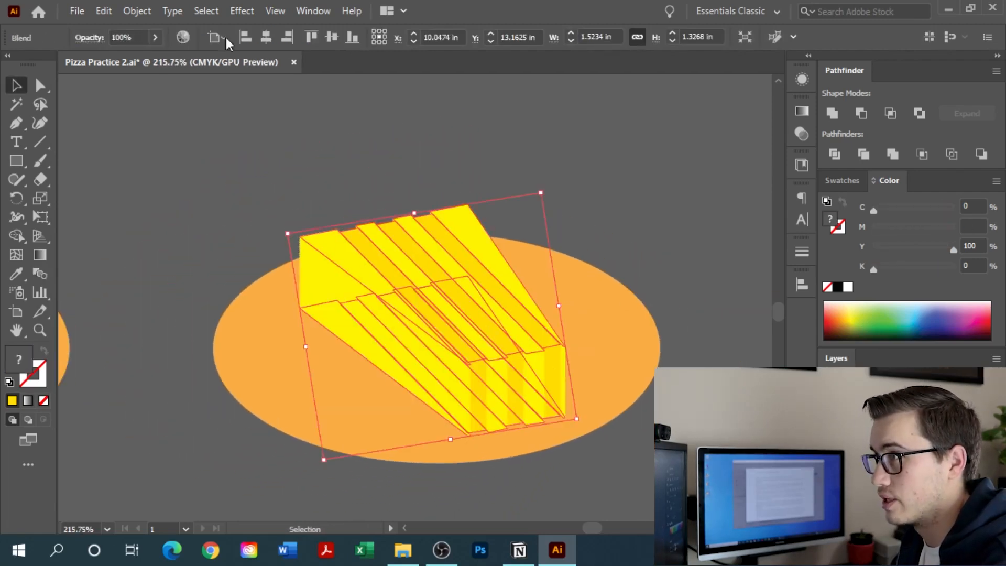
pyautogui.click(181, 41)
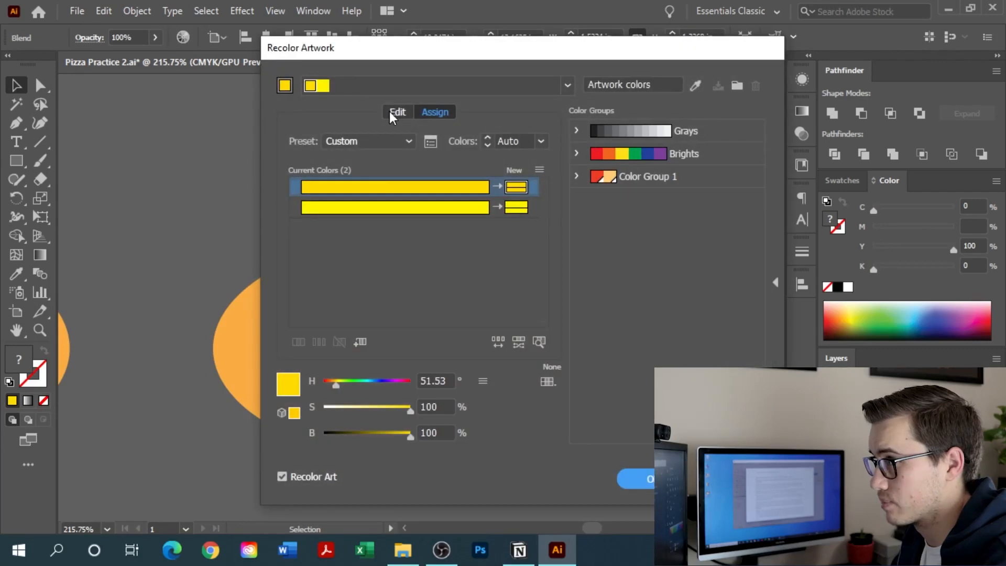
pyautogui.click(397, 111)
pyautogui.moveTo(455, 353); pyautogui.dragTo(442, 352)
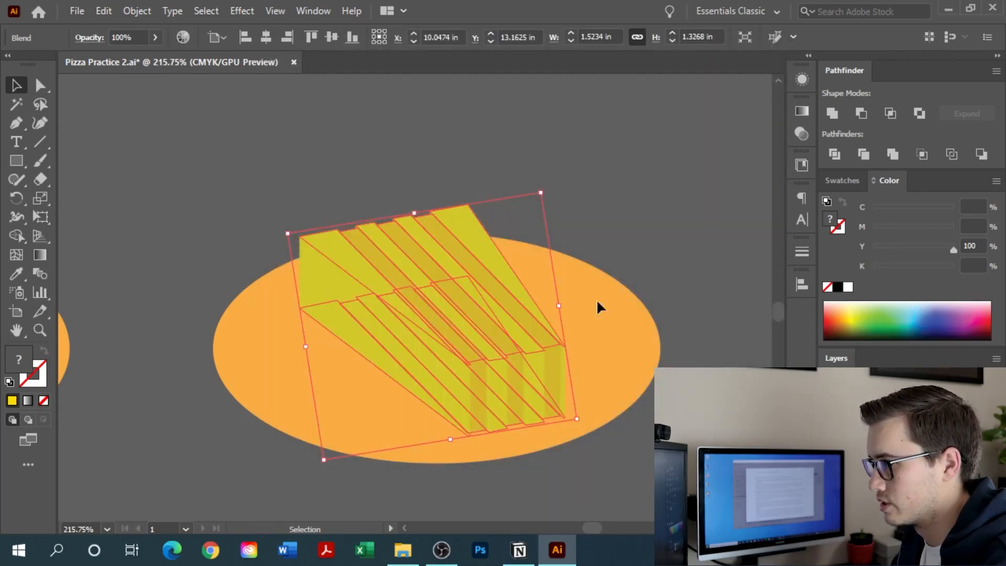
pyautogui.hotkey('ctrl', '[')
pyautogui.hotkey('ctrl', 'space')
pyautogui.moveTo(412, 299); pyautogui.dragTo(474, 283)
pyautogui.click(676, 263)
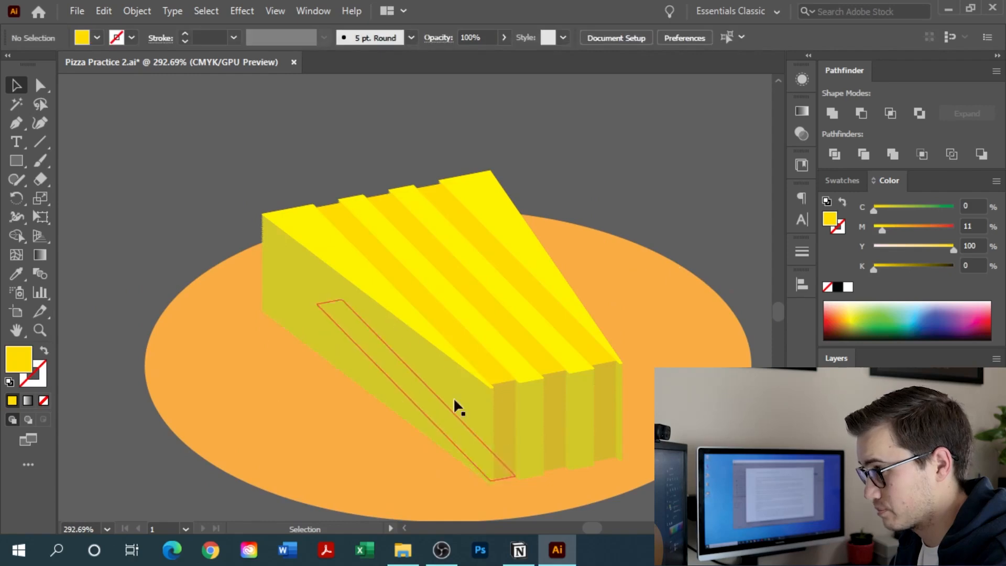
# Step: Rotate the whole yellow wedge, top face and sides together, slightly counterclockwise
pyautogui.moveTo(597, 137); pyautogui.dragTo(251, 370)
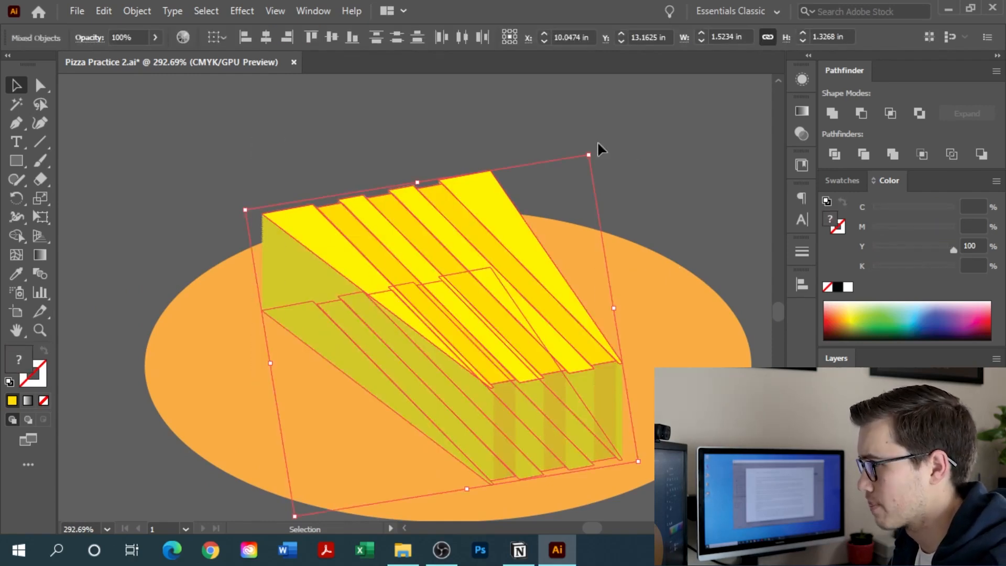
pyautogui.moveTo(594, 146); pyautogui.dragTo(580, 136)
pyautogui.click(592, 147)
pyautogui.click(577, 418)
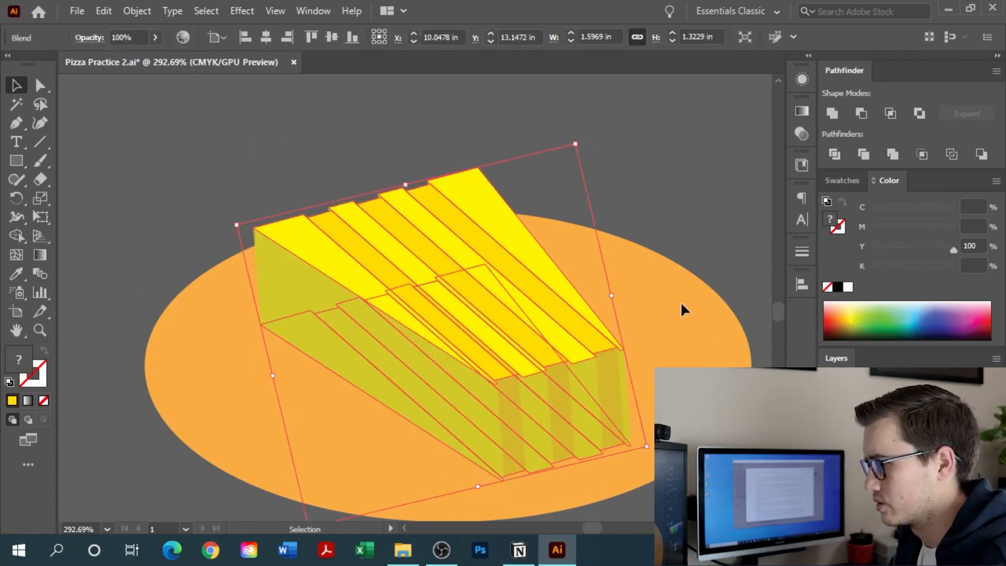
pyautogui.click(683, 307)
# Step: Expand the darker side blend, merge its shapes with the Pathfinder, and check the wedge's edges up close
pyautogui.click(426, 406)
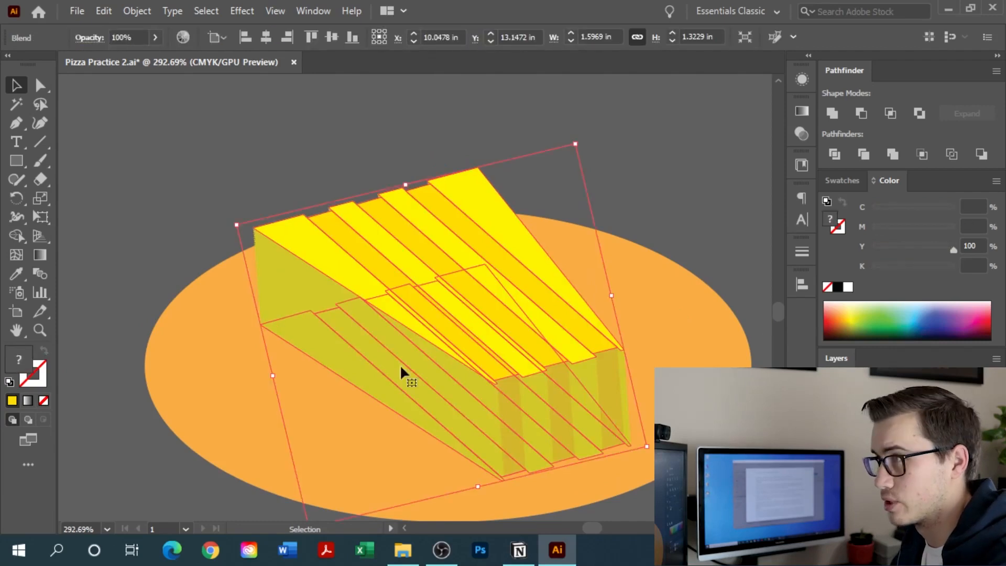
pyautogui.click(135, 11)
pyautogui.click(228, 194)
pyautogui.click(482, 366)
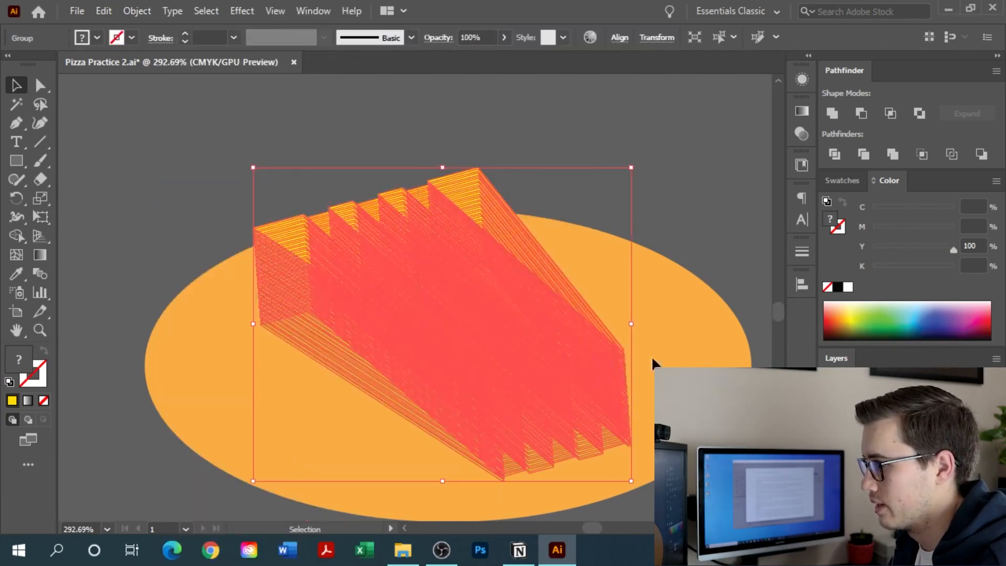
pyautogui.click(893, 156)
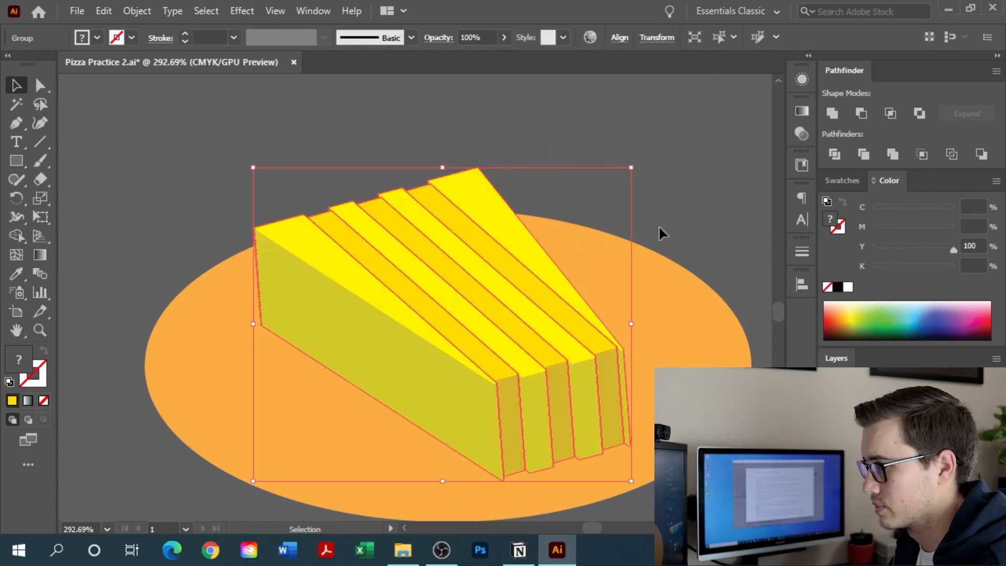
pyautogui.click(699, 278)
pyautogui.scroll(5, 681, 281)
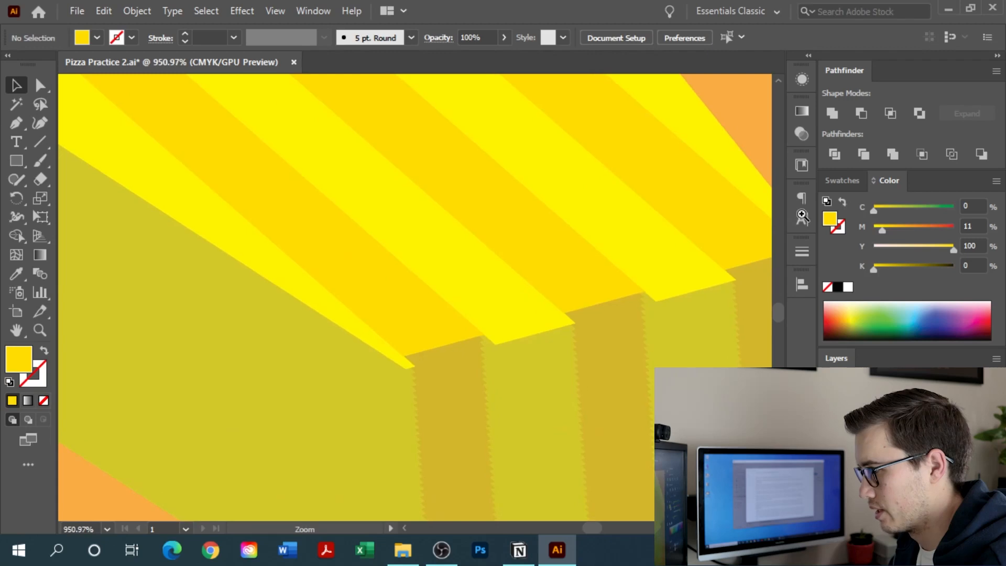
pyautogui.scroll(-6, 466, 359)
pyautogui.scroll(1, 645, 212)
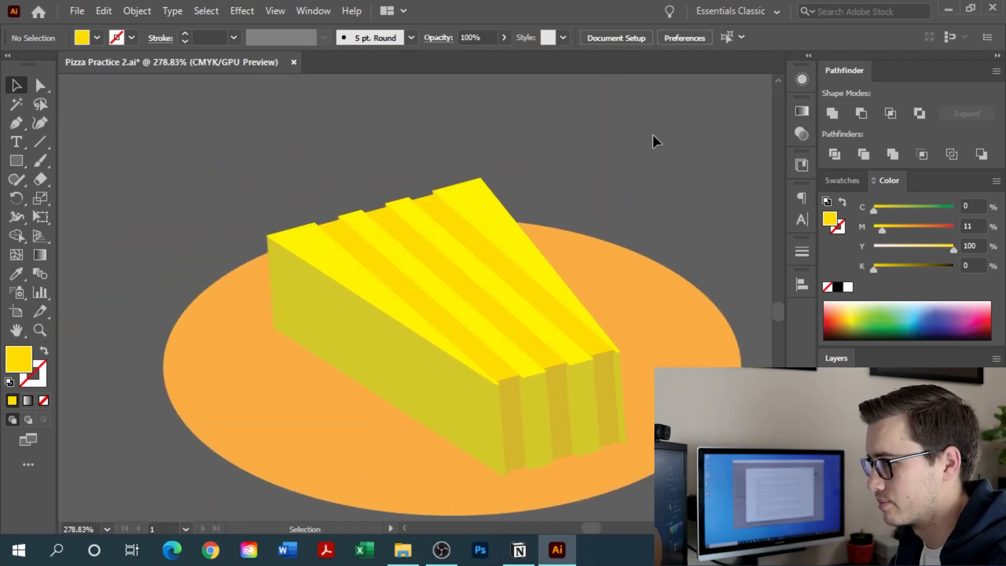
pyautogui.click(313, 347)
pyautogui.click(678, 185)
# Step: Place a copy of the yellow wedge on the middle of the pizza, keeping the original on its oval
pyautogui.scroll(-5, 423, 332)
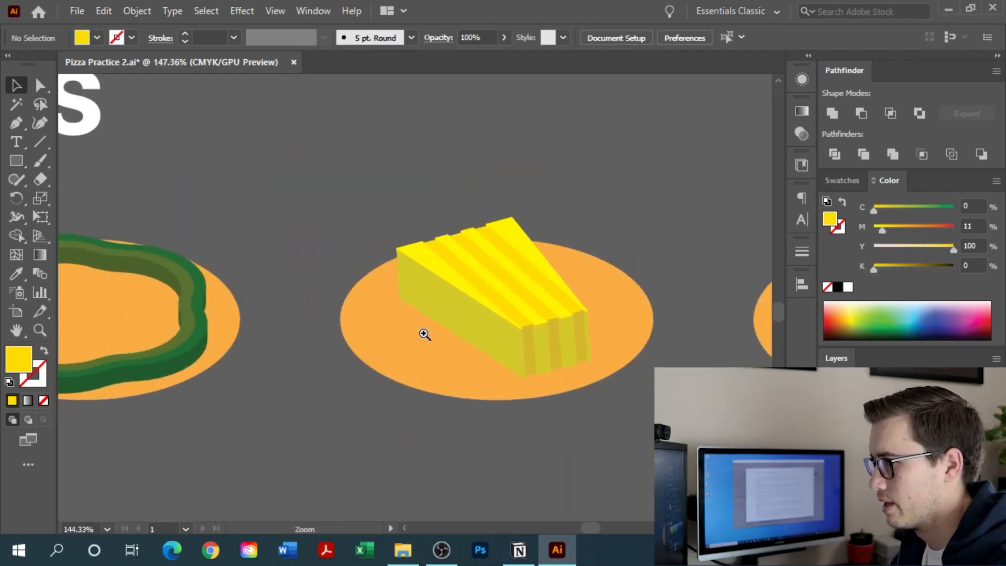
pyautogui.scroll(2, 605, 205)
pyautogui.click(467, 322)
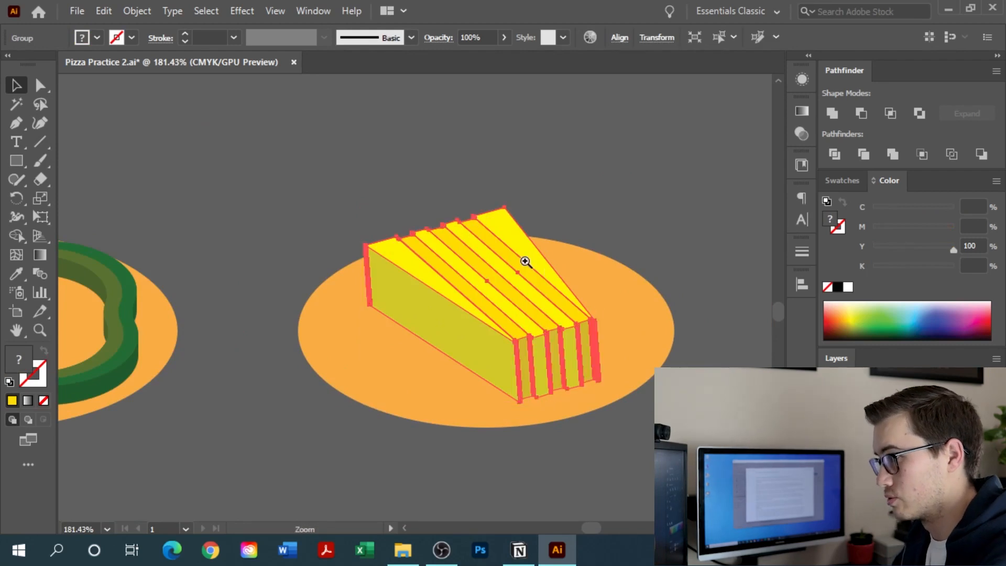
pyautogui.scroll(-11, 523, 263)
pyautogui.scroll(-2, 483, 318)
pyautogui.moveTo(483, 319); pyautogui.dragTo(516, 442)
pyautogui.moveTo(559, 408); pyautogui.dragTo(435, 199)
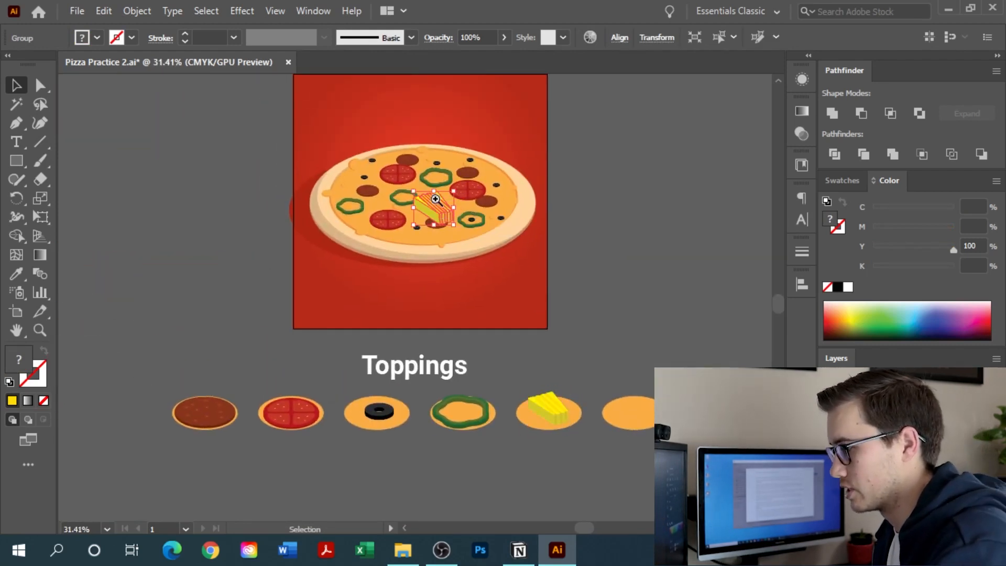
# Step: Scale down the yellow wedge on the pizza and place duplicates of it among the other toppings
pyautogui.scroll(9, 436, 199)
pyautogui.moveTo(514, 169); pyautogui.dragTo(421, 213)
pyautogui.moveTo(403, 260); pyautogui.dragTo(505, 228)
pyautogui.moveTo(505, 228); pyautogui.dragTo(613, 113)
pyautogui.moveTo(613, 112); pyautogui.dragTo(465, 128)
pyautogui.scroll(-3, 400, 187)
pyautogui.moveTo(482, 222); pyautogui.dragTo(475, 368)
pyautogui.scroll(-3, 393, 364)
pyautogui.scroll(-3, 433, 267)
pyautogui.scroll(-2, 465, 313)
# Step: Draw a circle above the empty orange oval and fill it green with C 87, M 11, Y 100, K 0
pyautogui.moveTo(531, 421); pyautogui.dragTo(450, 318)
pyautogui.moveTo(512, 314); pyautogui.dragTo(413, 356)
pyautogui.moveTo(469, 338); pyautogui.dragTo(666, 275)
pyautogui.moveTo(616, 282); pyautogui.dragTo(561, 313)
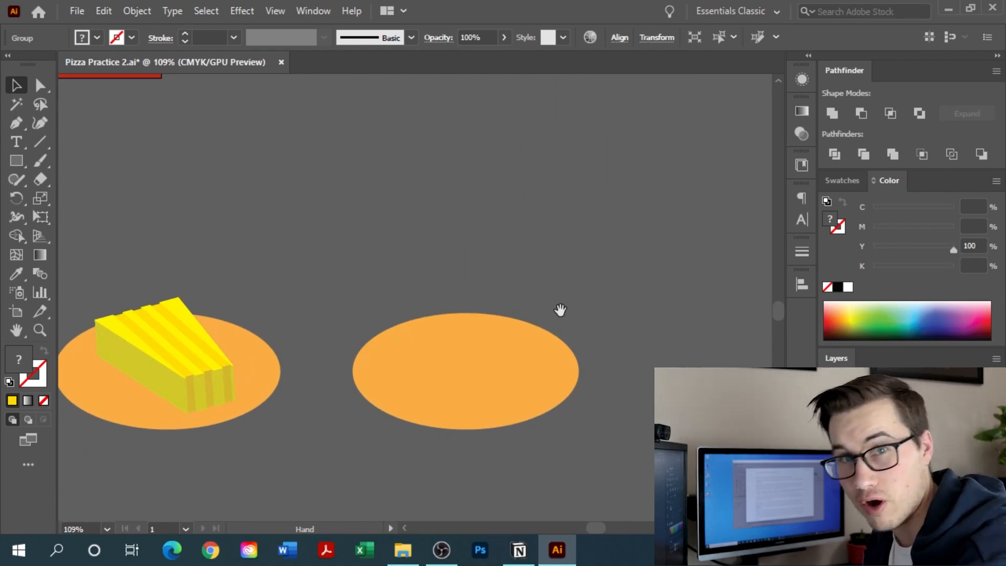
pyautogui.press('l')
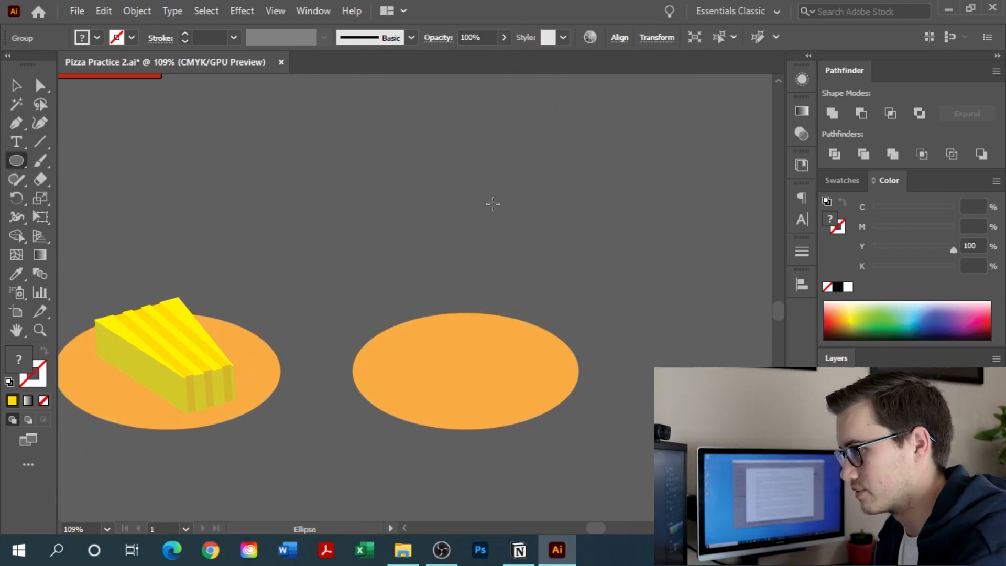
pyautogui.moveTo(372, 193); pyautogui.dragTo(490, 343)
pyautogui.press('v')
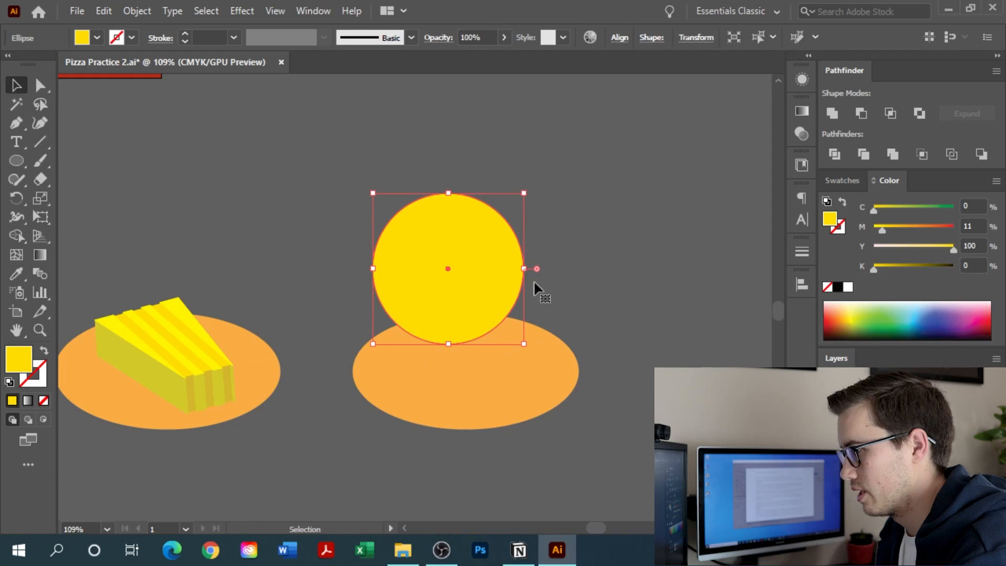
pyautogui.moveTo(879, 209); pyautogui.dragTo(935, 209)
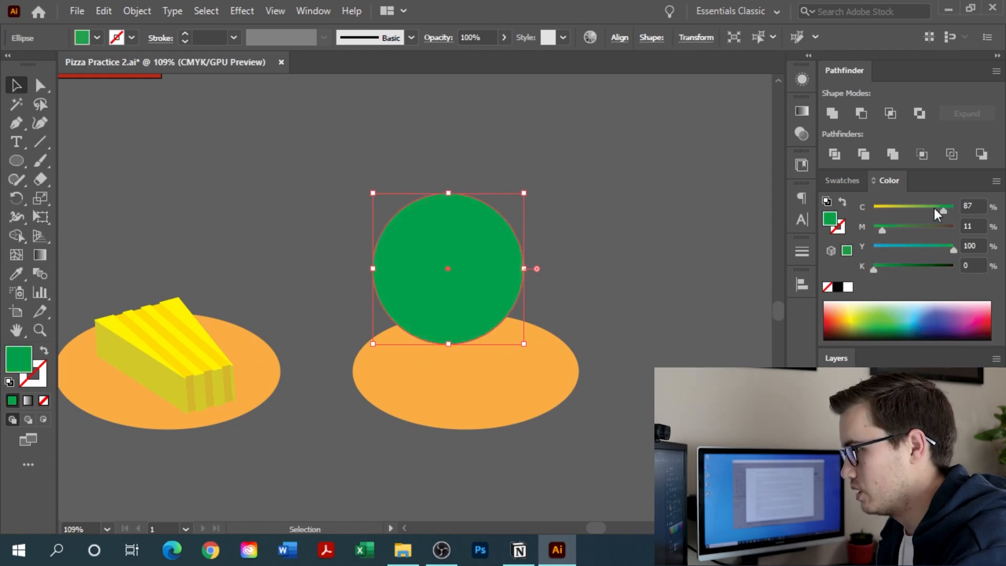
# Step: Duplicate the green circle sideways to half overlap, intersect the two into a pointed leaf, and centre it above the oval
pyautogui.keyDown('alt'); pyautogui.keyDown('shift'); pyautogui.moveTo(476, 257); pyautogui.dragTo(543, 252); pyautogui.keyUp('shift'); pyautogui.keyUp('alt')
pyautogui.keyDown('shift'); pyautogui.click(401, 308); pyautogui.keyUp('shift')
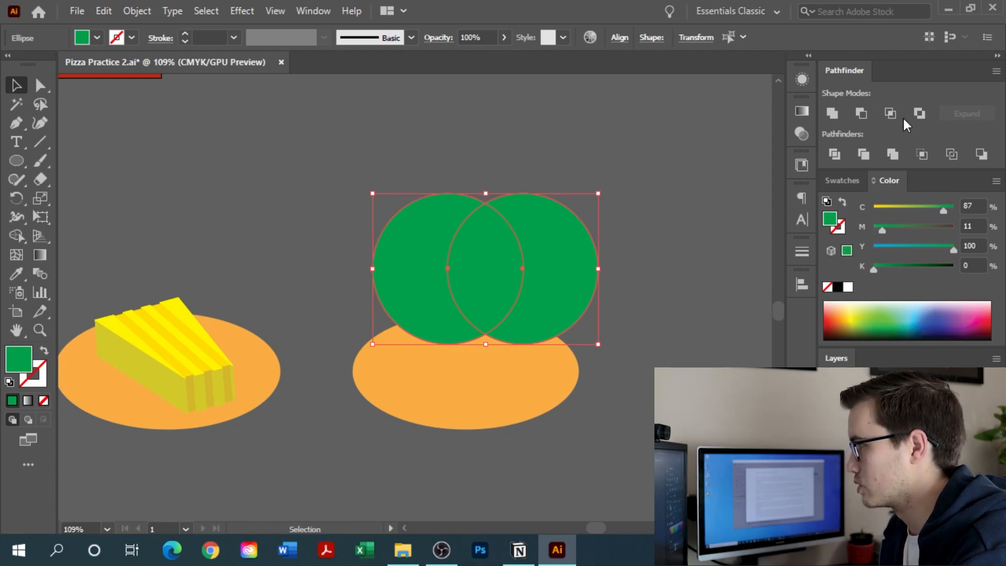
pyautogui.click(889, 115)
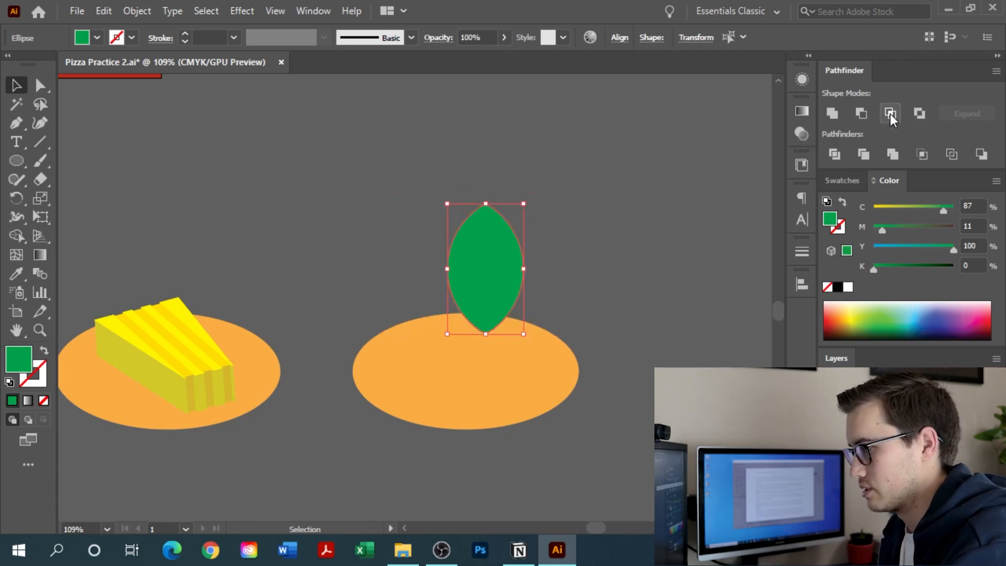
pyautogui.click(579, 323)
pyautogui.moveTo(487, 299); pyautogui.dragTo(463, 283)
pyautogui.keyDown('ctrl'); pyautogui.click(451, 276); pyautogui.keyUp('ctrl')
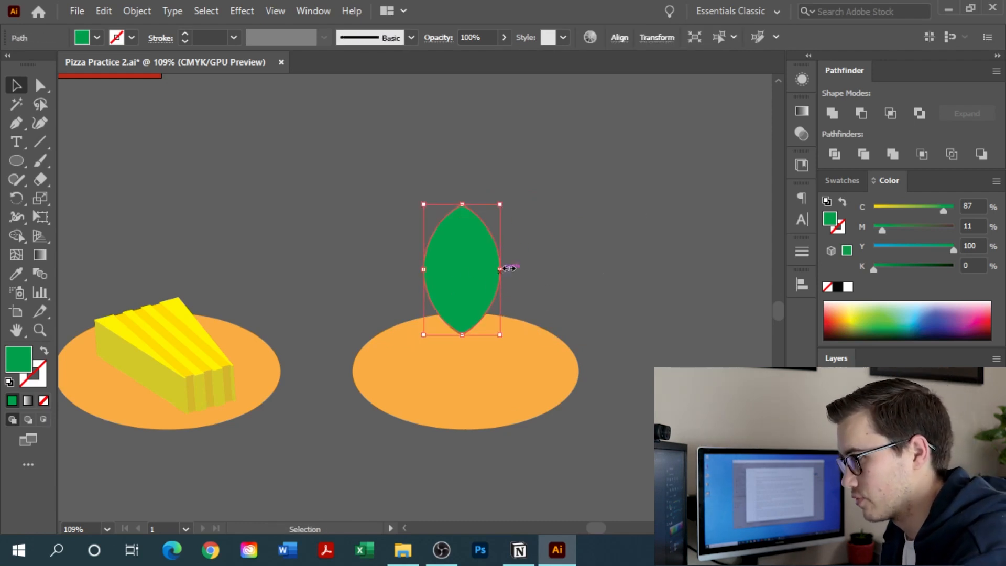
# Step: Narrow a copy of the leaf into a thin central vein, darken it to K 18, and group it with the leaf
pyautogui.moveTo(499, 269); pyautogui.dragTo(464, 270)
pyautogui.moveTo(874, 269); pyautogui.dragTo(885, 269)
pyautogui.click(597, 291)
pyautogui.moveTo(342, 280); pyautogui.dragTo(396, 287)
pyautogui.moveTo(609, 252); pyautogui.dragTo(394, 309)
pyautogui.hotkey('ctrl', 'g')
pyautogui.click(395, 312)
# Step: Rotate copies of the leaf around its lower tip in 90° increments to form a four-leaf cross
pyautogui.click(505, 307)
pyautogui.press('r')
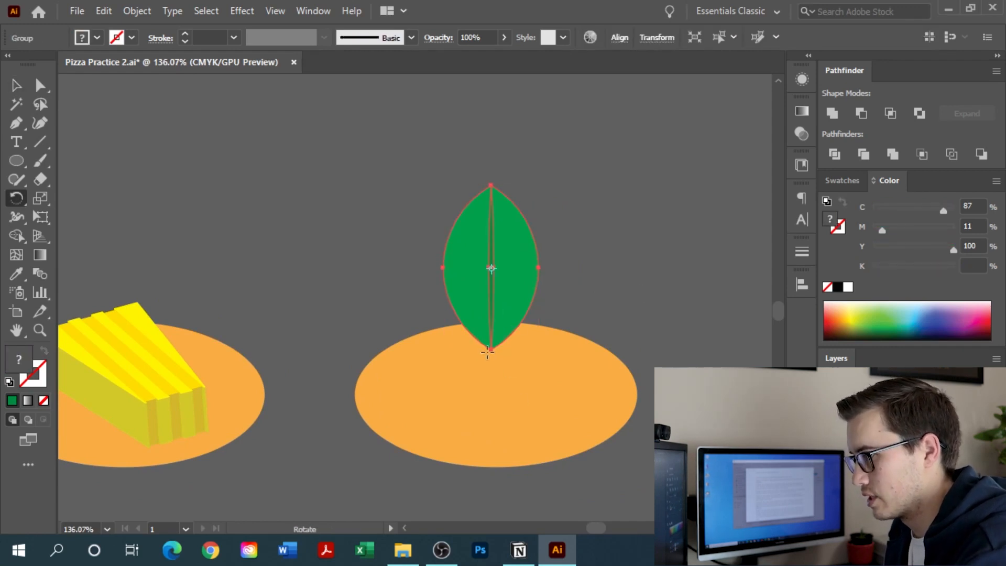
pyautogui.moveTo(508, 275); pyautogui.dragTo(577, 356)
pyautogui.press('v')
pyautogui.hotkey('ctrl', 'd')
pyautogui.hotkey('ctrl', 'd')
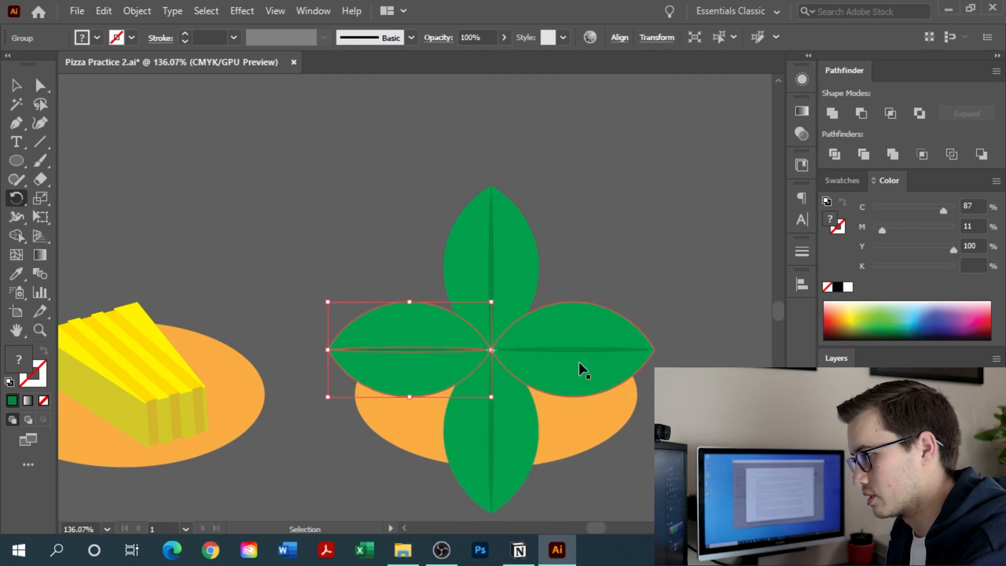
pyautogui.press('v')
pyautogui.click(652, 258)
# Step: Squash the four leaves vertically to about half their height and centre them on the orange oval
pyautogui.moveTo(592, 283); pyautogui.dragTo(565, 364)
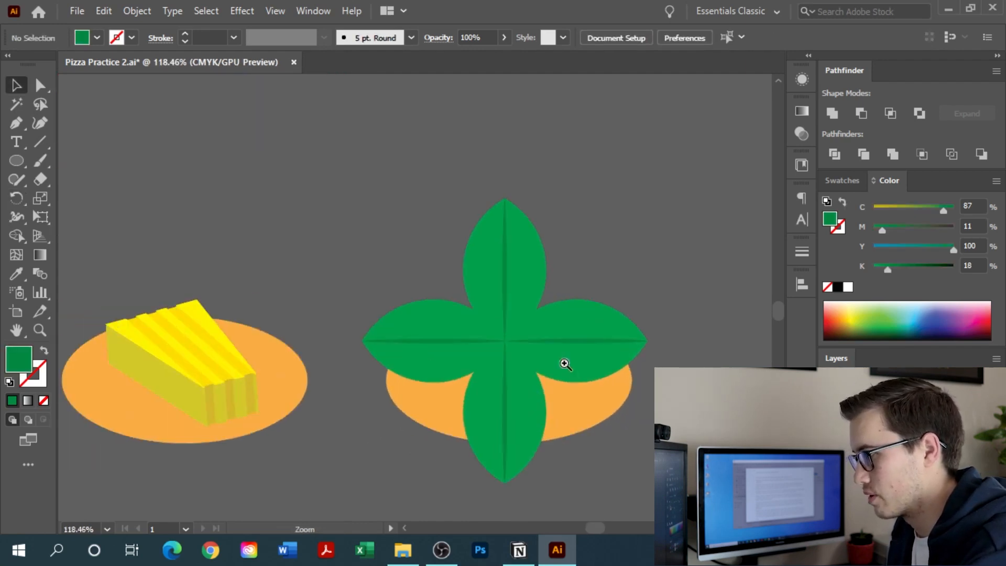
pyautogui.moveTo(430, 411); pyautogui.dragTo(465, 389)
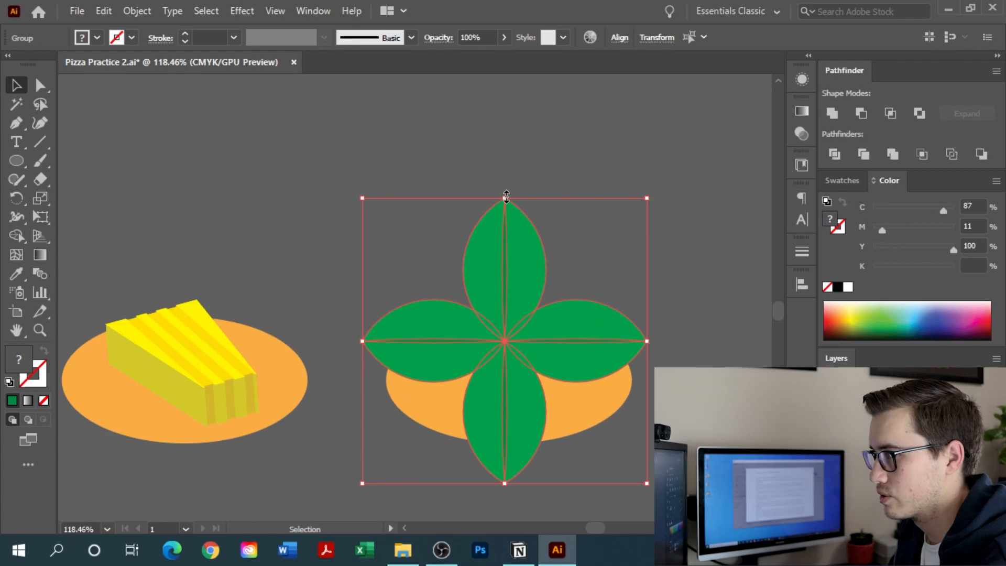
pyautogui.moveTo(507, 199); pyautogui.dragTo(499, 334)
pyautogui.moveTo(498, 417); pyautogui.dragTo(502, 383)
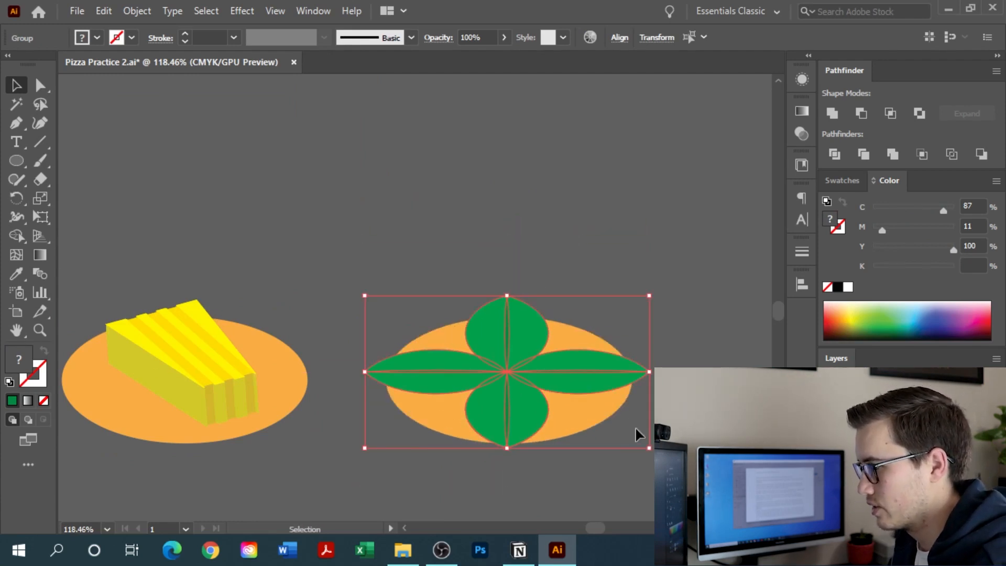
pyautogui.hotkey('ctrl', 'shift', 'a')
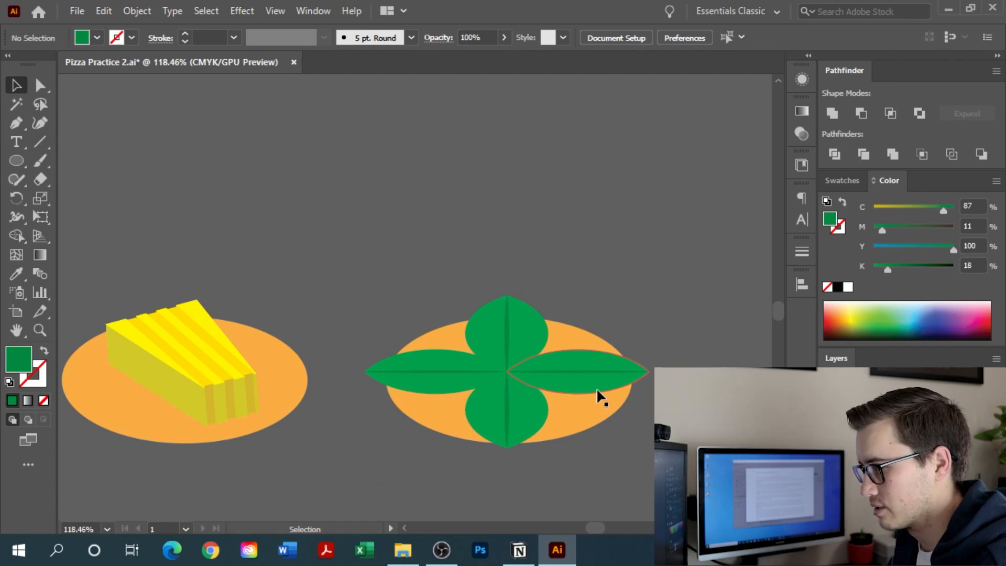
# Step: Reshape the right leaf by moving the middle anchor points of its lower and upper edges upward
pyautogui.press('a')
pyautogui.click(571, 390)
pyautogui.scroll(5, 577, 393)
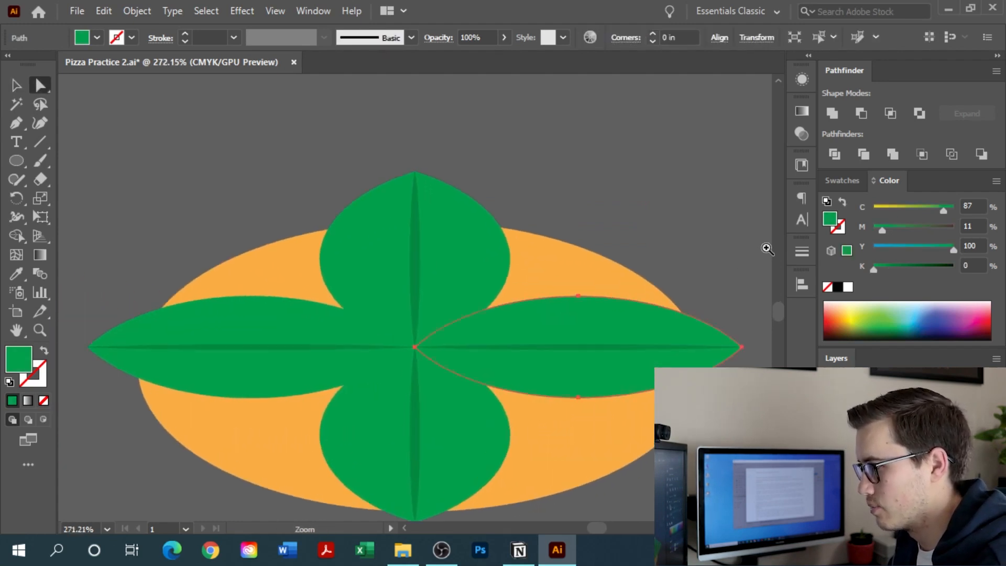
pyautogui.click(578, 398)
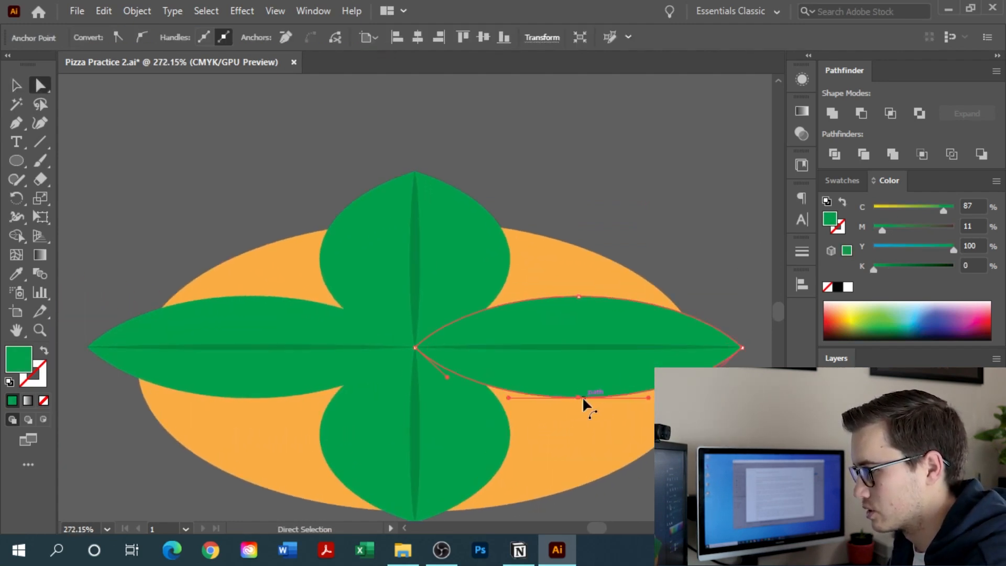
pyautogui.moveTo(578, 400); pyautogui.dragTo(579, 378)
pyautogui.moveTo(581, 297); pyautogui.dragTo(578, 280)
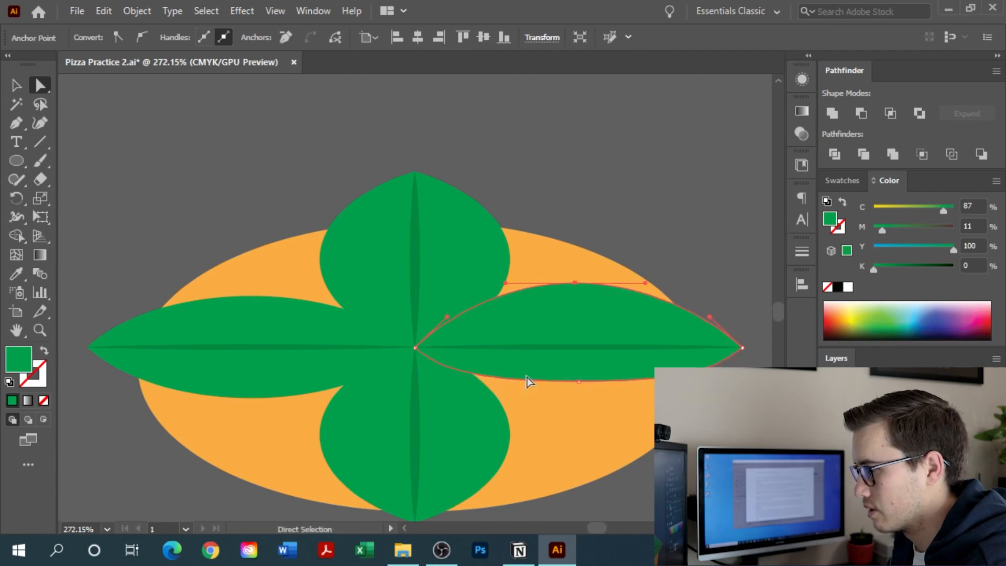
# Step: Raise the lower leaf's right anchor point slightly and bend the right leaf's lower edge into a gentle wave
pyautogui.click(510, 435)
pyautogui.moveTo(510, 435); pyautogui.dragTo(510, 422)
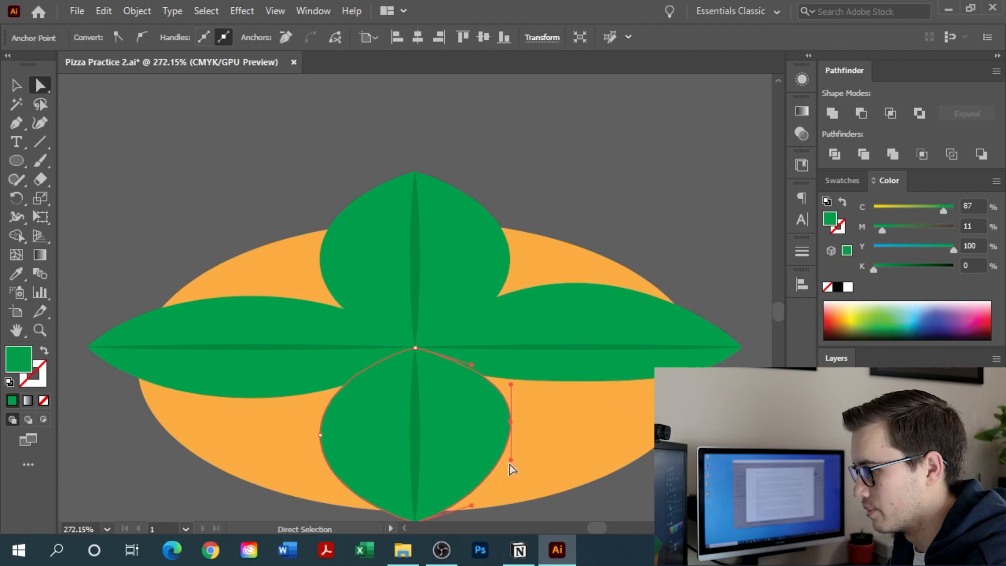
pyautogui.click(512, 459)
pyautogui.click(608, 363)
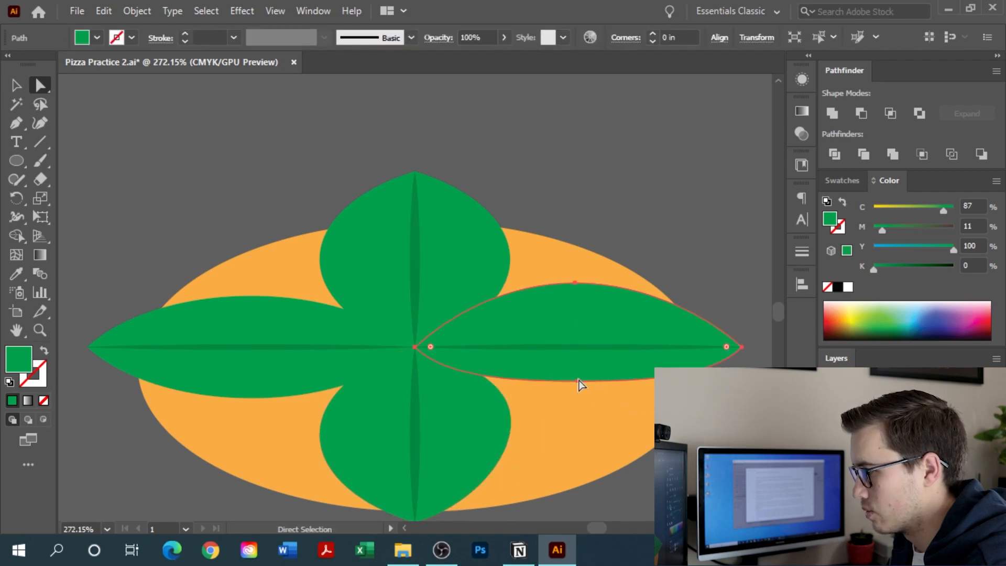
pyautogui.click(578, 381)
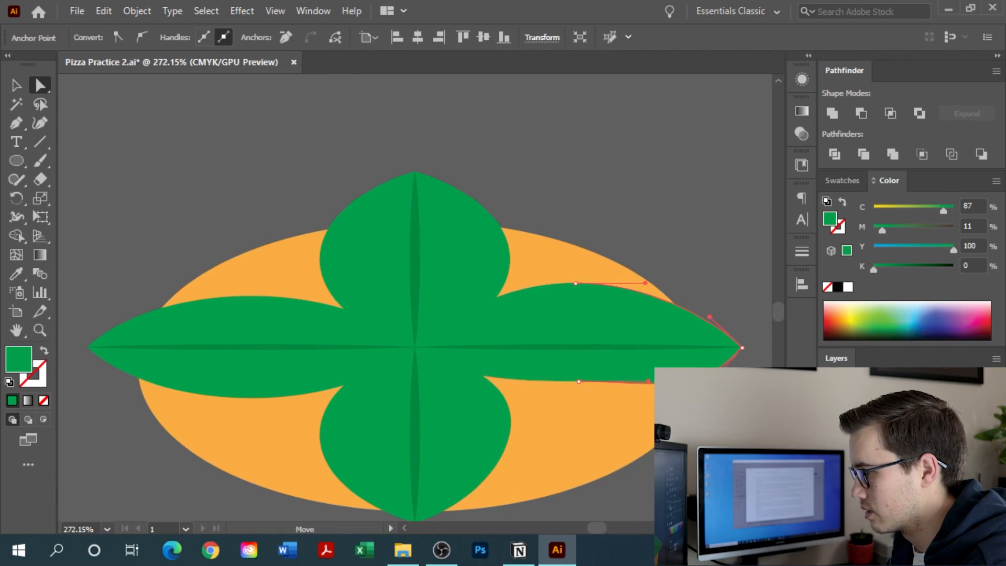
pyautogui.moveTo(508, 382); pyautogui.dragTo(496, 392)
# Step: Bend the left leaf's lower edge into a wave by adjusting its handles and raising its middle anchor point
pyautogui.click(229, 401)
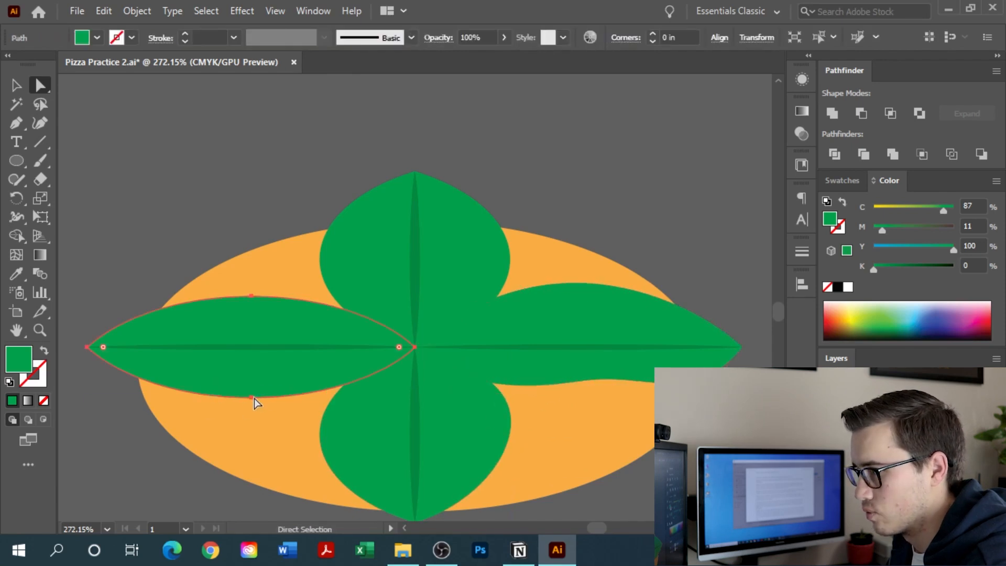
pyautogui.click(251, 397)
pyautogui.moveTo(284, 400); pyautogui.dragTo(321, 411)
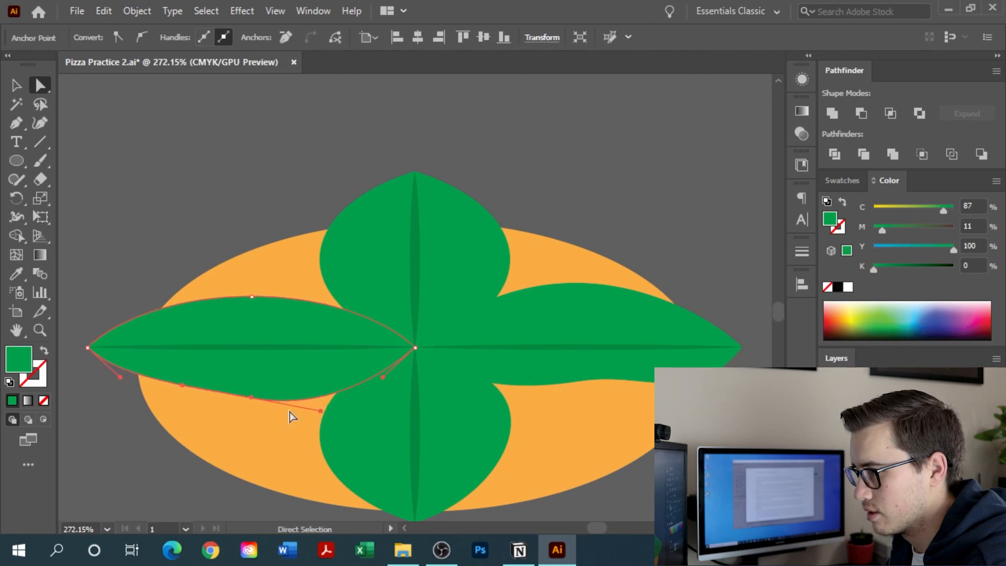
pyautogui.moveTo(120, 376); pyautogui.dragTo(127, 409)
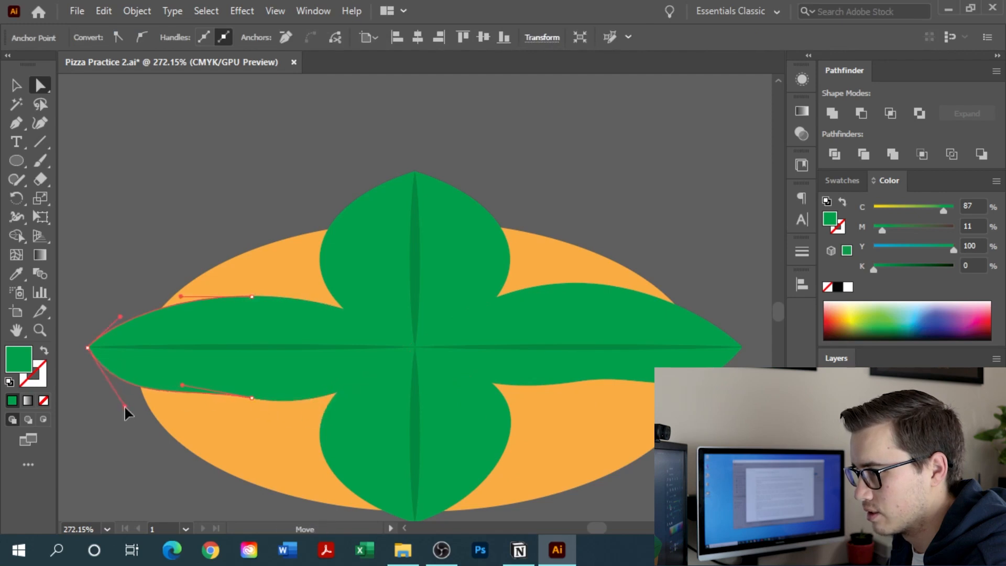
pyautogui.moveTo(250, 397)
pyautogui.mouseDown()
pyautogui.moveTo(254, 383)
pyautogui.moveTo(241, 382)
pyautogui.mouseUp()
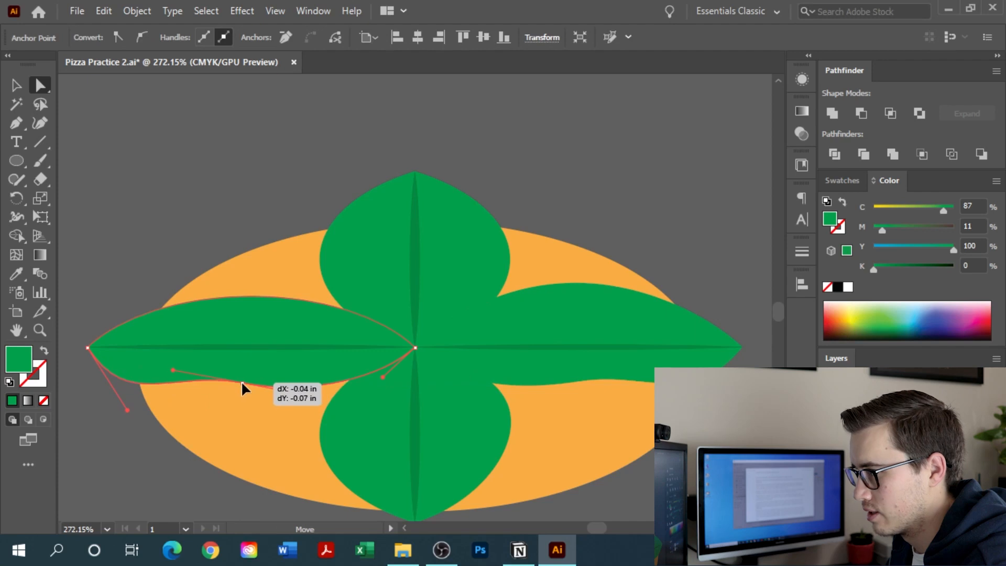
# Step: Adjust the upper leaf's right edge by nudging its side anchor point slightly inward and down
pyautogui.click(426, 252)
pyautogui.moveTo(508, 252)
pyautogui.mouseDown()
pyautogui.moveTo(514, 263)
pyautogui.moveTo(504, 261)
pyautogui.mouseUp()
pyautogui.click(506, 219)
pyautogui.click(479, 263)
pyautogui.click(567, 221)
pyautogui.moveTo(450, 276); pyautogui.dragTo(574, 216)
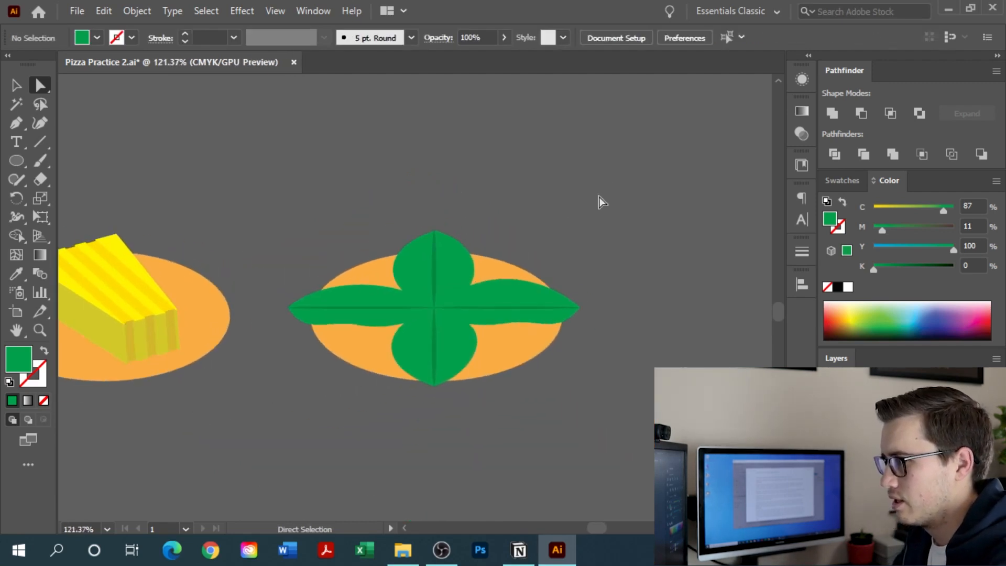
pyautogui.moveTo(388, 408); pyautogui.dragTo(382, 413)
pyautogui.click(580, 269)
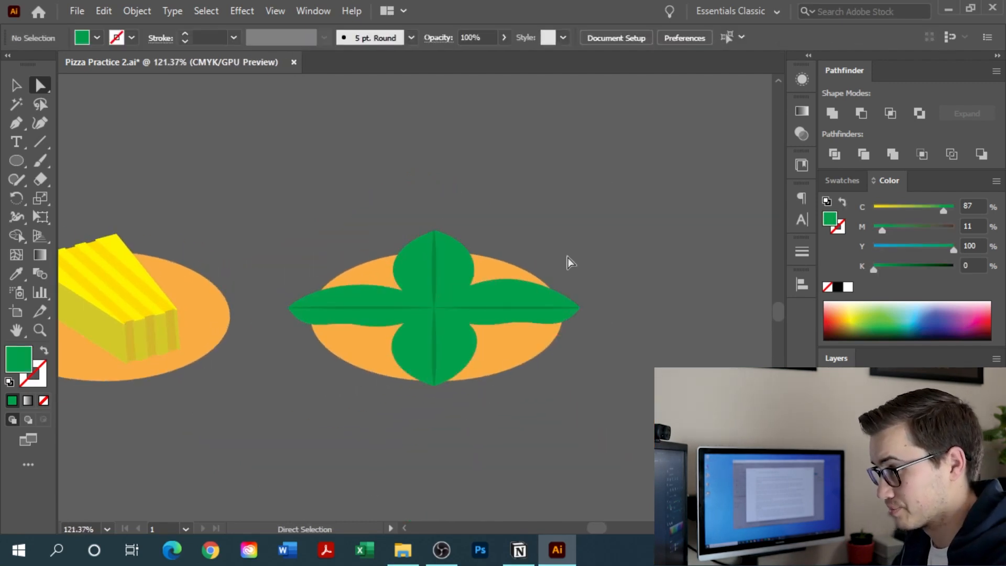
# Step: Unite an in-place copy of the four leaves into one darker green shape, offset it slightly downward, and send it behind them
pyautogui.hotkey('ctrl', 'space')
pyautogui.moveTo(453, 298); pyautogui.dragTo(612, 245)
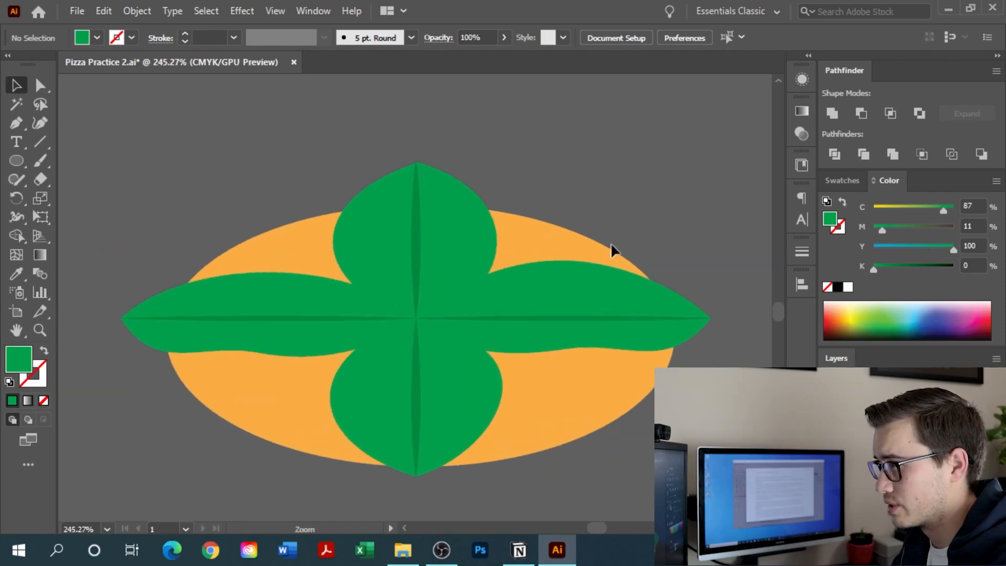
pyautogui.click(331, 383)
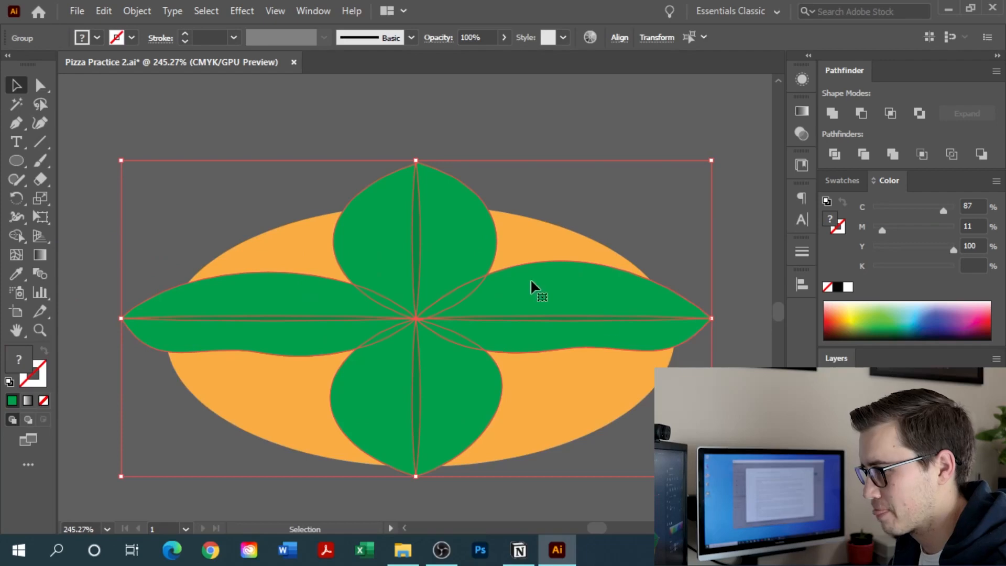
pyautogui.press('a')
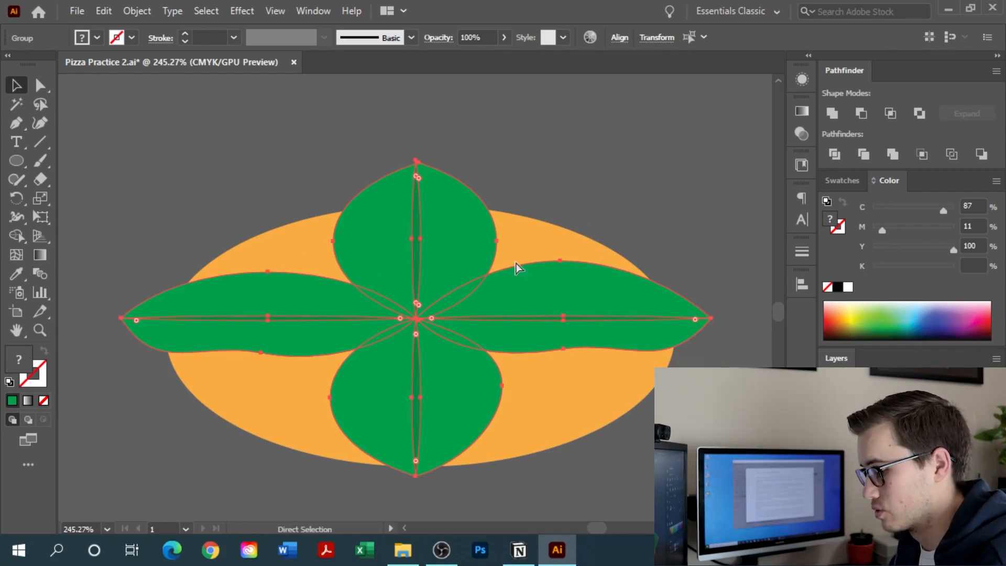
pyautogui.press('v')
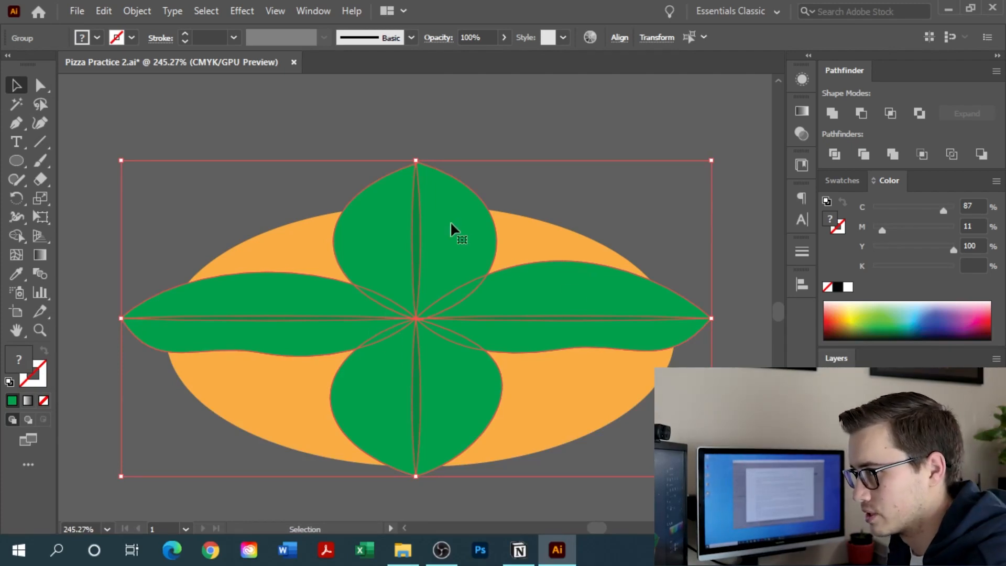
pyautogui.click(837, 116)
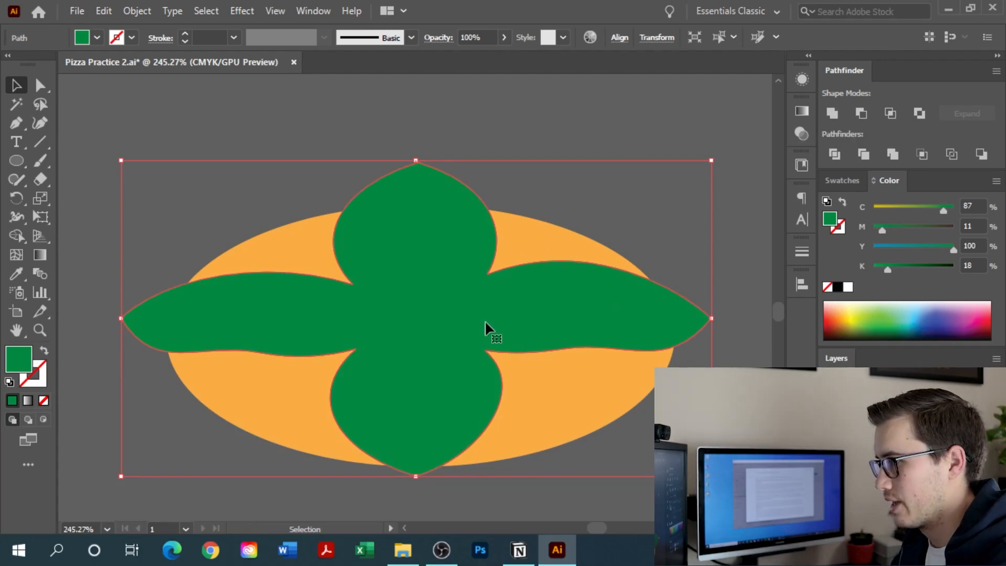
pyautogui.moveTo(485, 319); pyautogui.dragTo(483, 322)
pyautogui.hotkey('ctrl', '[')
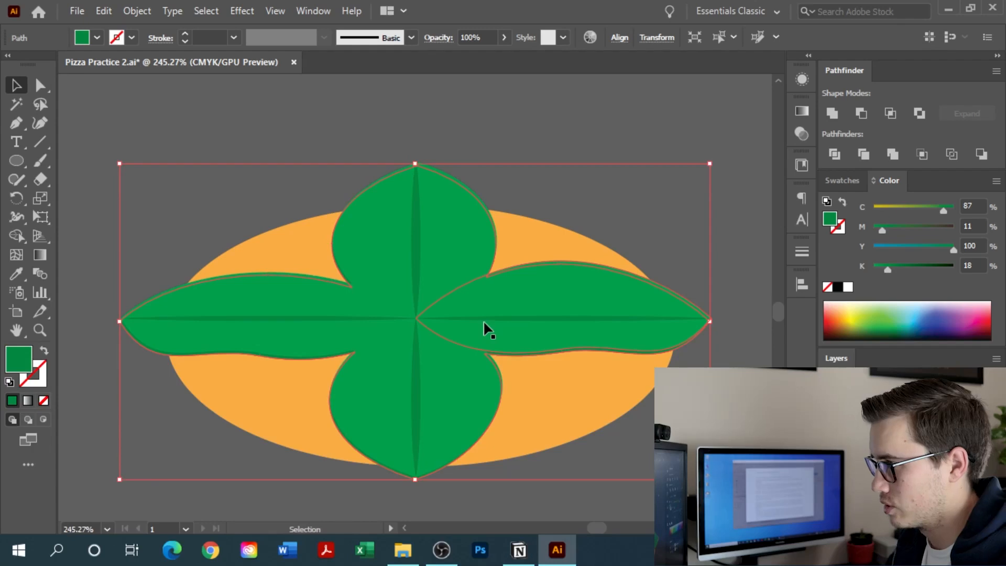
pyautogui.click(607, 128)
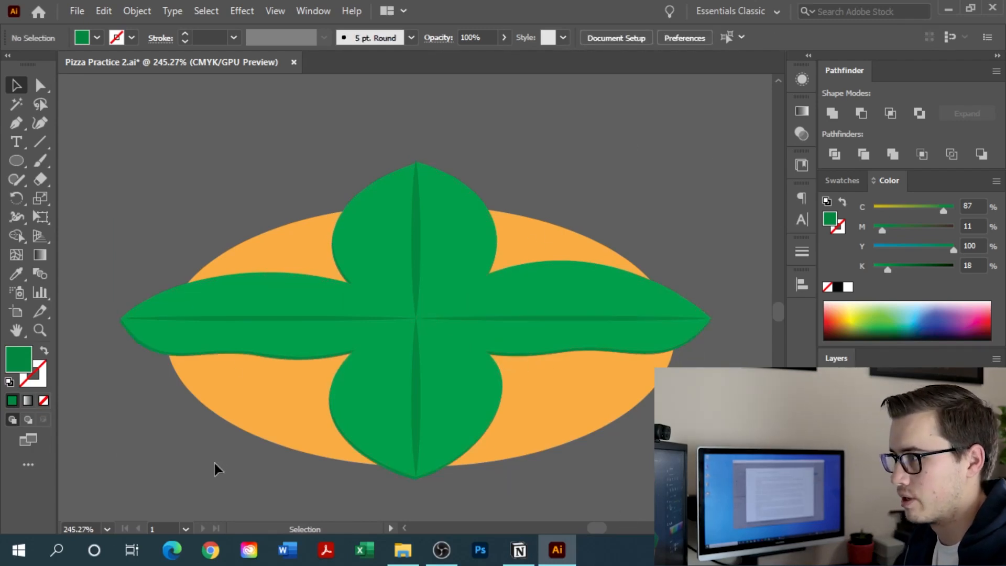
# Step: Group the four leaves with the dark shape behind them into a single basil topping
pyautogui.scroll(-4, 563, 407)
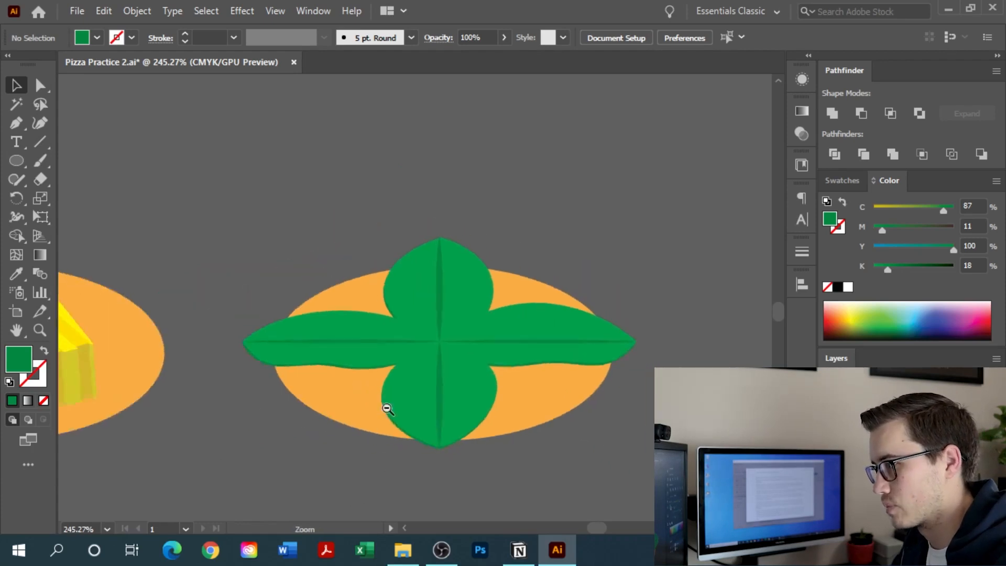
pyautogui.moveTo(552, 277); pyautogui.dragTo(344, 439)
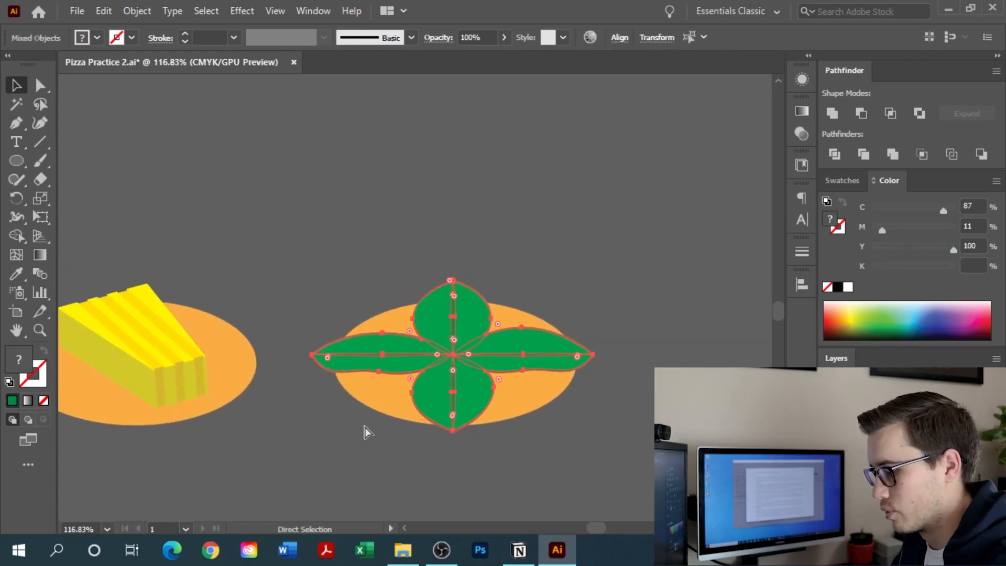
pyautogui.hotkey('ctrl', 'g')
pyautogui.scroll(-5, 287, 422)
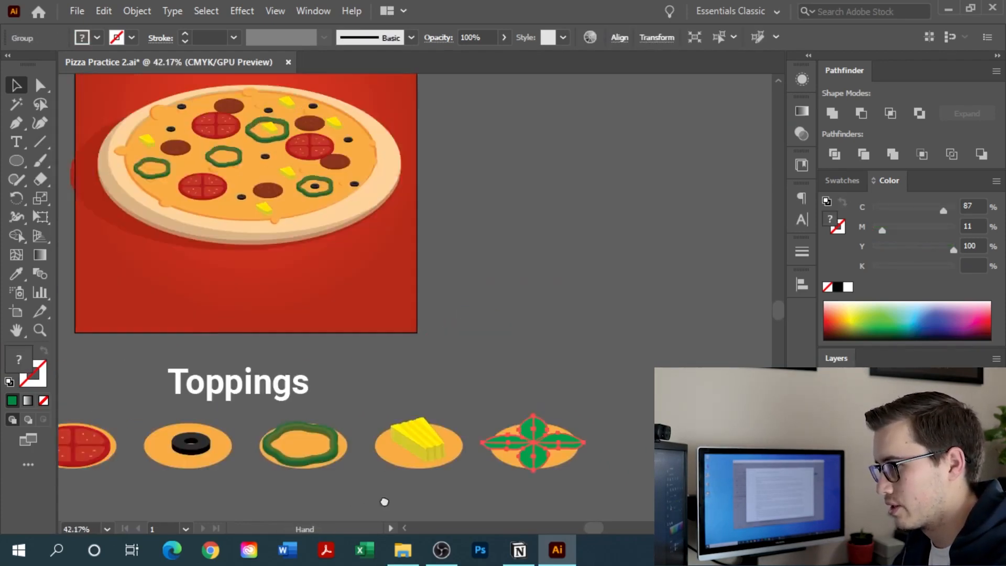
# Step: Place the basil topping in the middle of the pizza, overlapping the edge of the upper green pepper ring
pyautogui.scroll(-1, 464, 435)
pyautogui.moveTo(572, 467); pyautogui.dragTo(290, 192)
pyautogui.moveTo(291, 185); pyautogui.dragTo(558, 131)
pyautogui.moveTo(236, 238); pyautogui.dragTo(281, 292)
pyautogui.moveTo(359, 288); pyautogui.dragTo(359, 274)
pyautogui.moveTo(483, 180); pyautogui.dragTo(417, 218)
pyautogui.moveTo(320, 280); pyautogui.dragTo(321, 274)
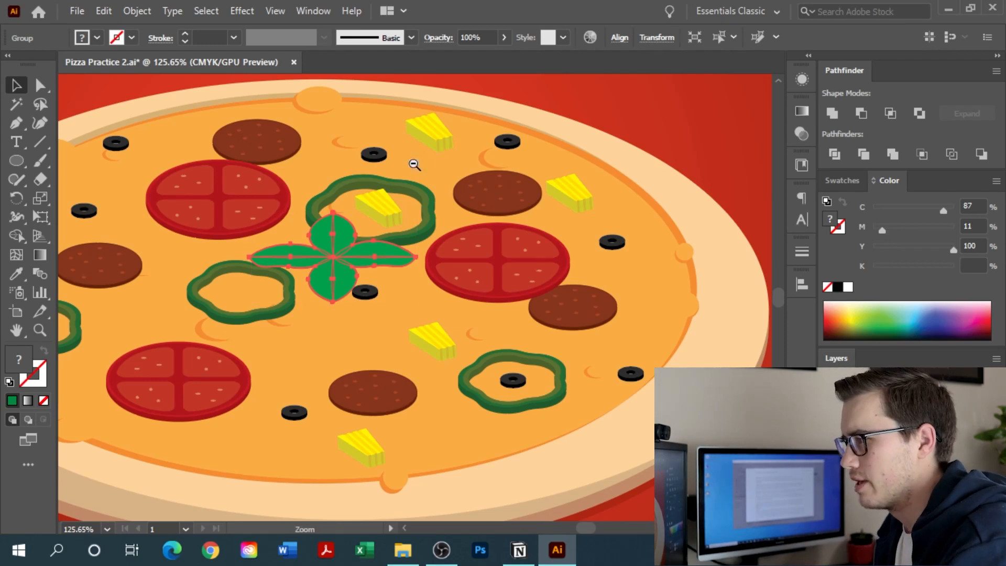
pyautogui.scroll(-2, 420, 157)
pyautogui.moveTo(321, 236); pyautogui.dragTo(365, 294)
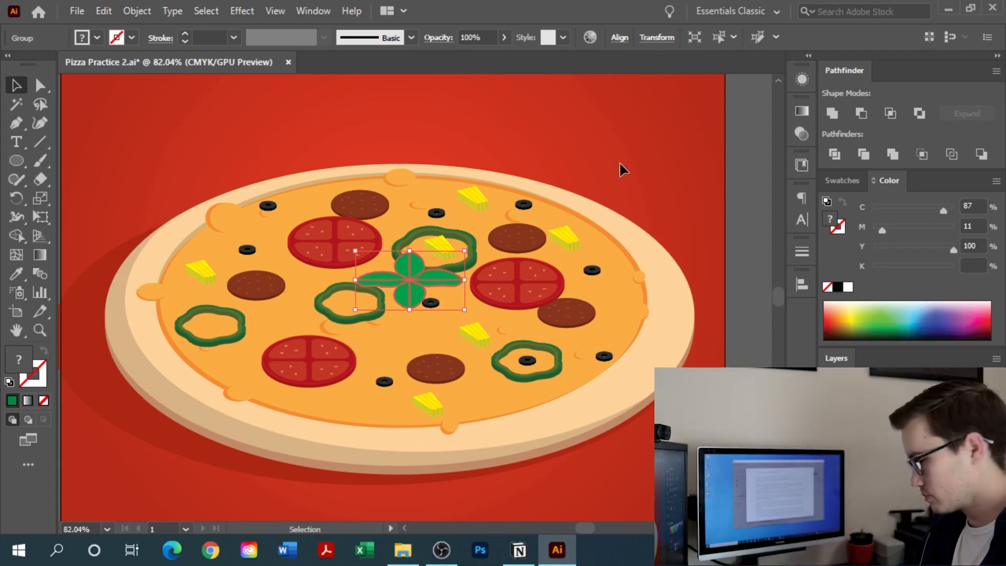
# Step: Unite an in-place copy of all the pizza's toppings into one shape filled with the darker orange sampled from the cheese's edge
pyautogui.moveTo(694, 128); pyautogui.dragTo(538, 313)
pyautogui.moveTo(198, 440); pyautogui.dragTo(116, 460)
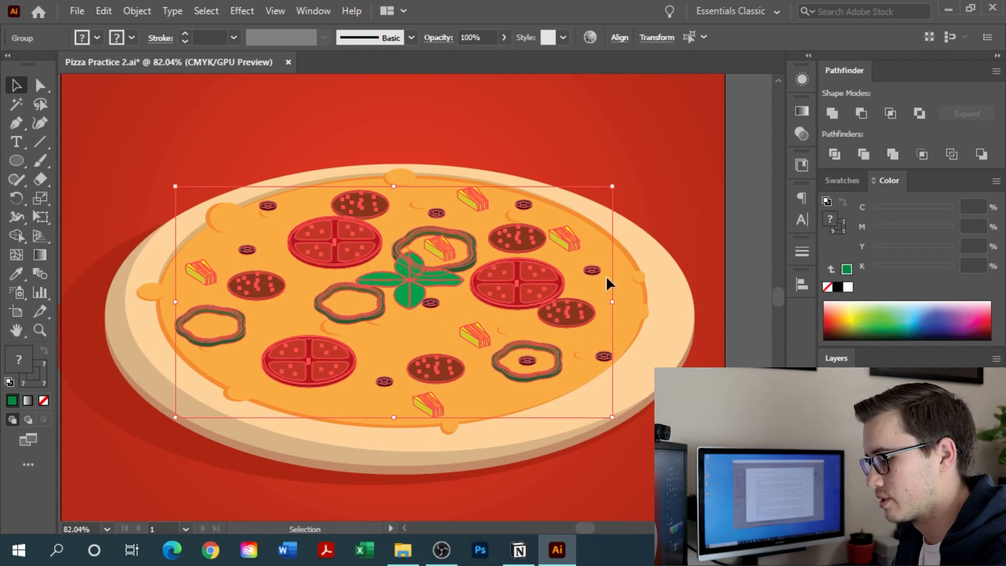
pyautogui.press('a')
pyautogui.press('v')
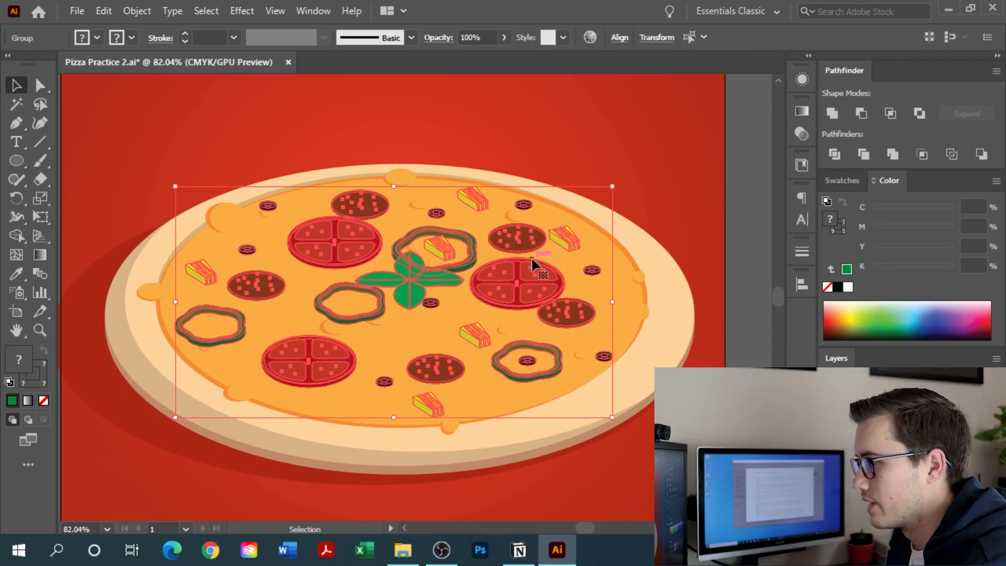
pyautogui.click(833, 113)
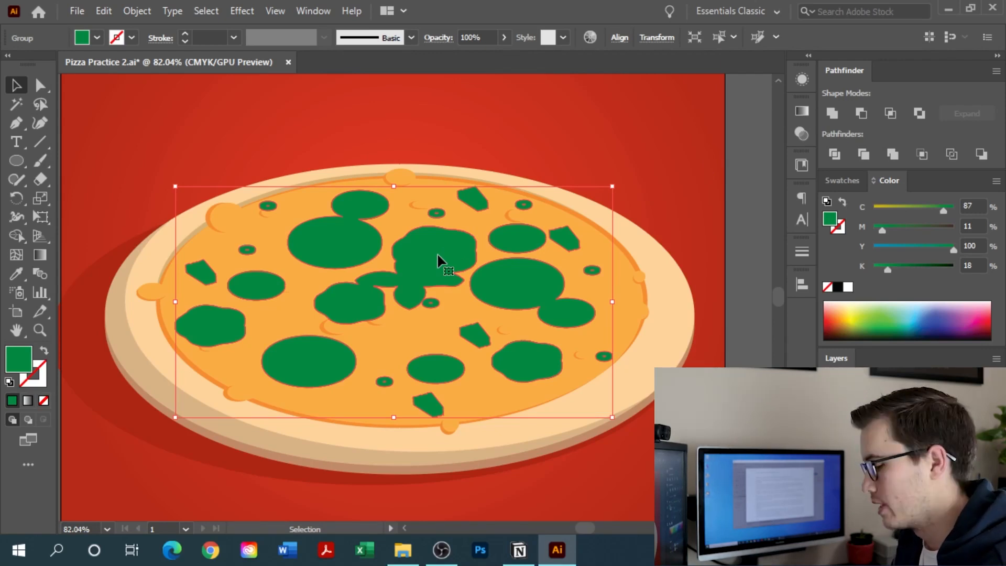
pyautogui.press('i')
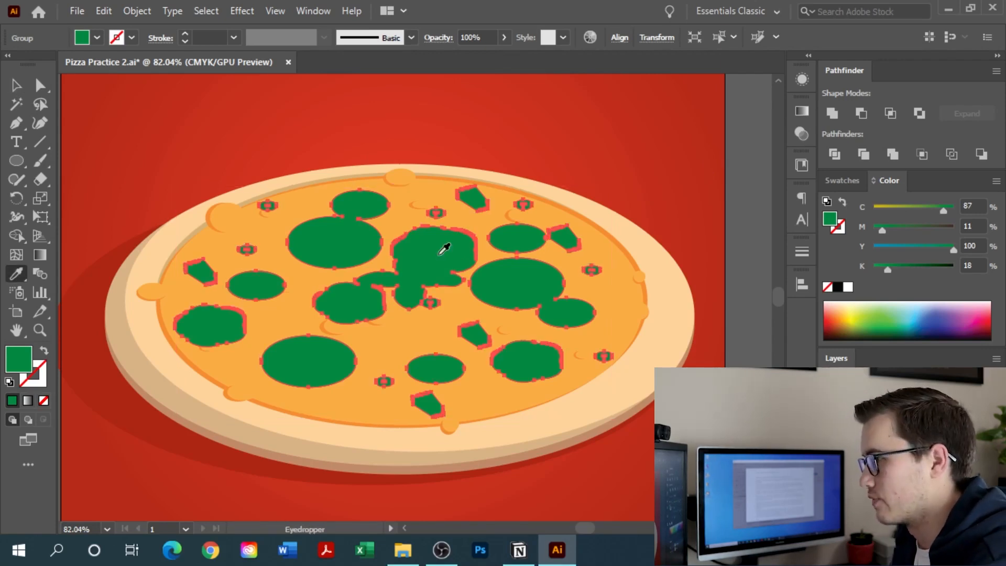
pyautogui.click(624, 248)
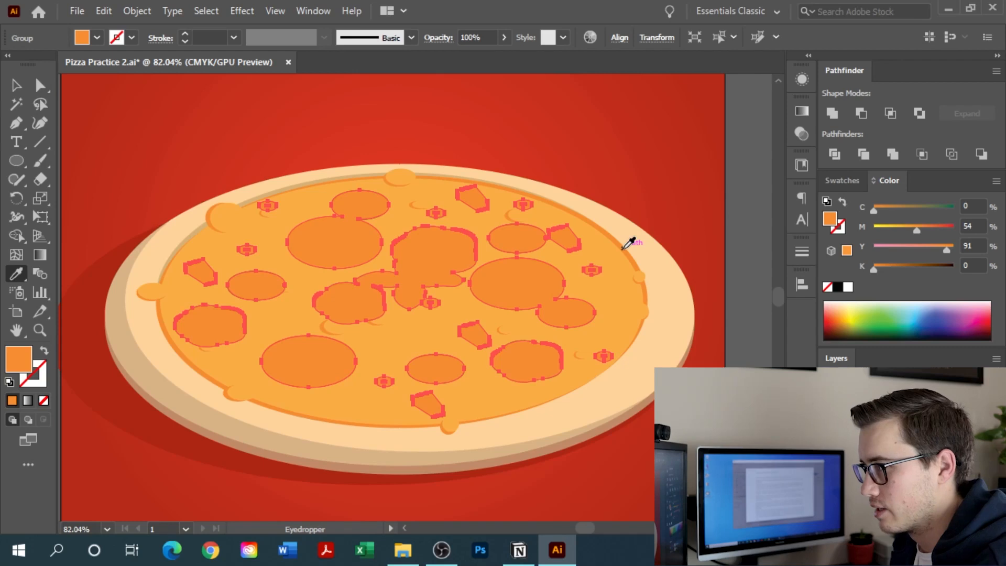
pyautogui.press('v')
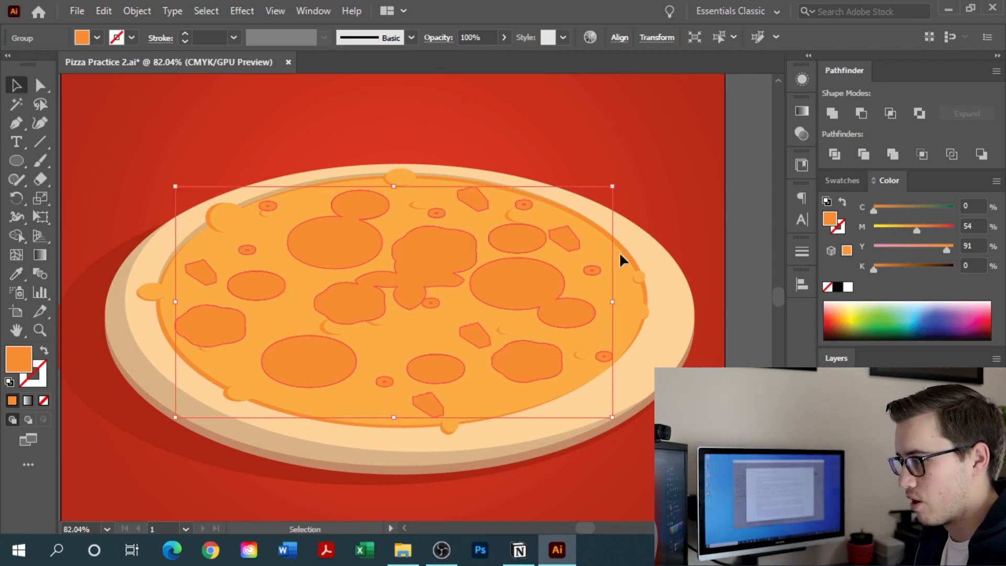
# Step: Offset the united orange shape slightly left and down and send it behind the toppings as their shadow
pyautogui.moveTo(549, 283); pyautogui.dragTo(541, 281)
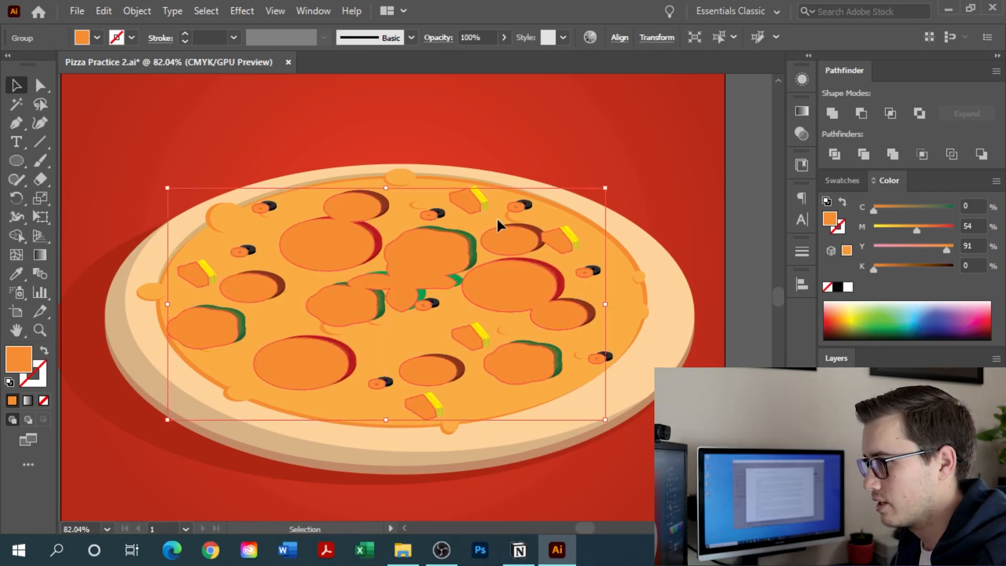
pyautogui.hotkey('ctrl', 'z')
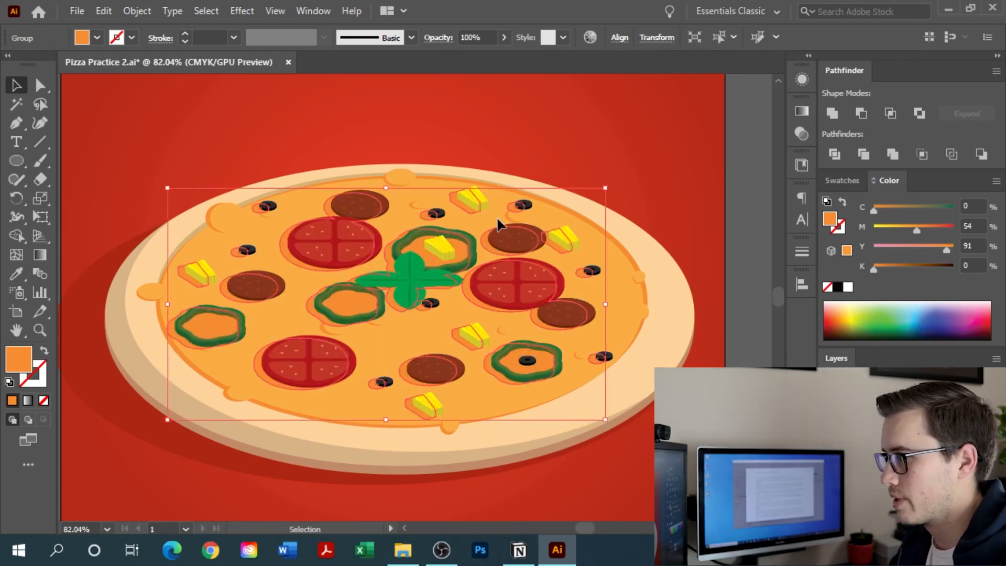
pyautogui.click(655, 165)
# Step: Inspect the toppings and their orange shadows up close and across the whole pizza
pyautogui.hotkey('ctrl', 'space')
pyautogui.moveTo(499, 207); pyautogui.dragTo(492, 244)
pyautogui.hotkey('ctrl', 'space')
pyautogui.moveTo(391, 284); pyautogui.dragTo(436, 268)
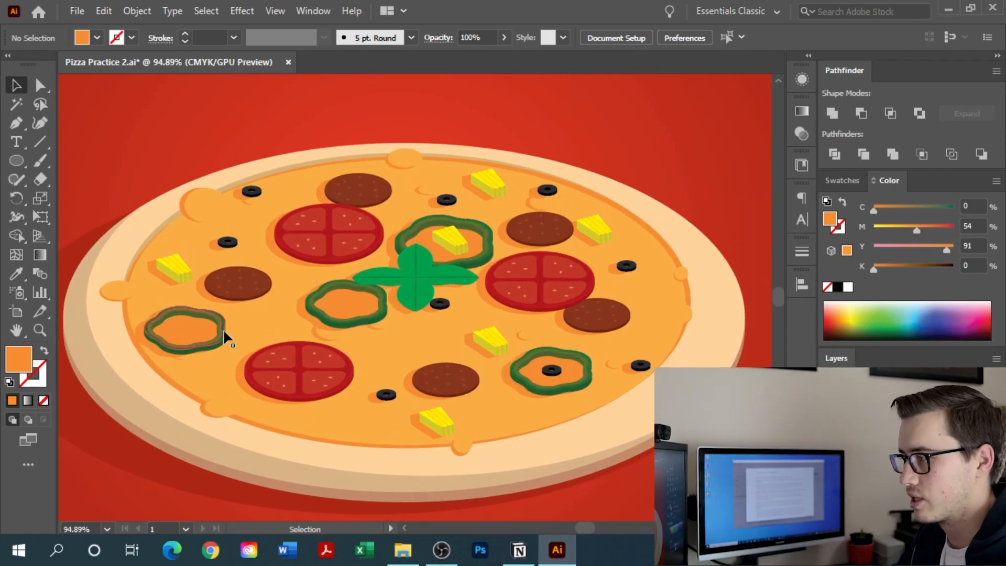
pyautogui.hotkey('ctrl', 'space')
pyautogui.moveTo(442, 238); pyautogui.dragTo(311, 273)
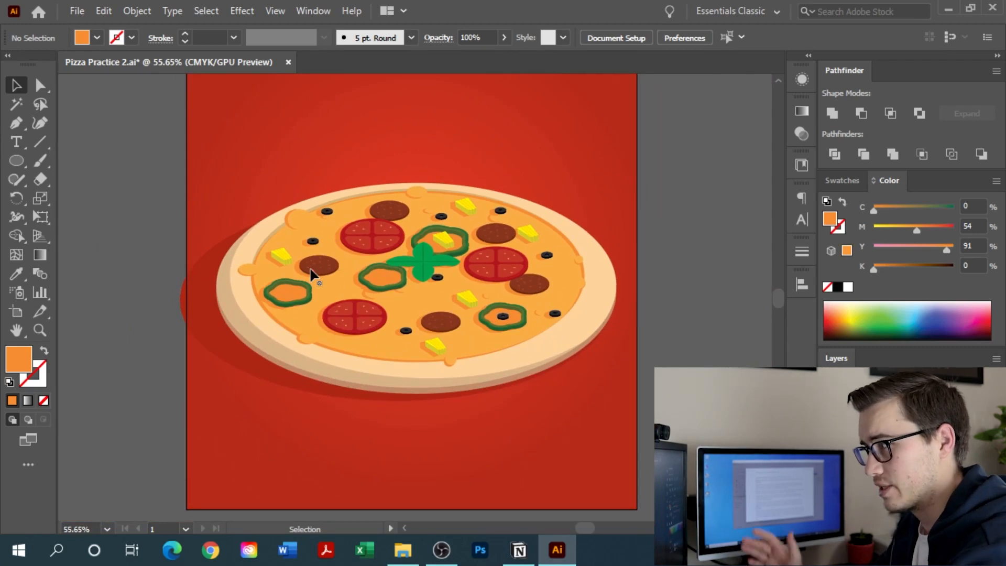